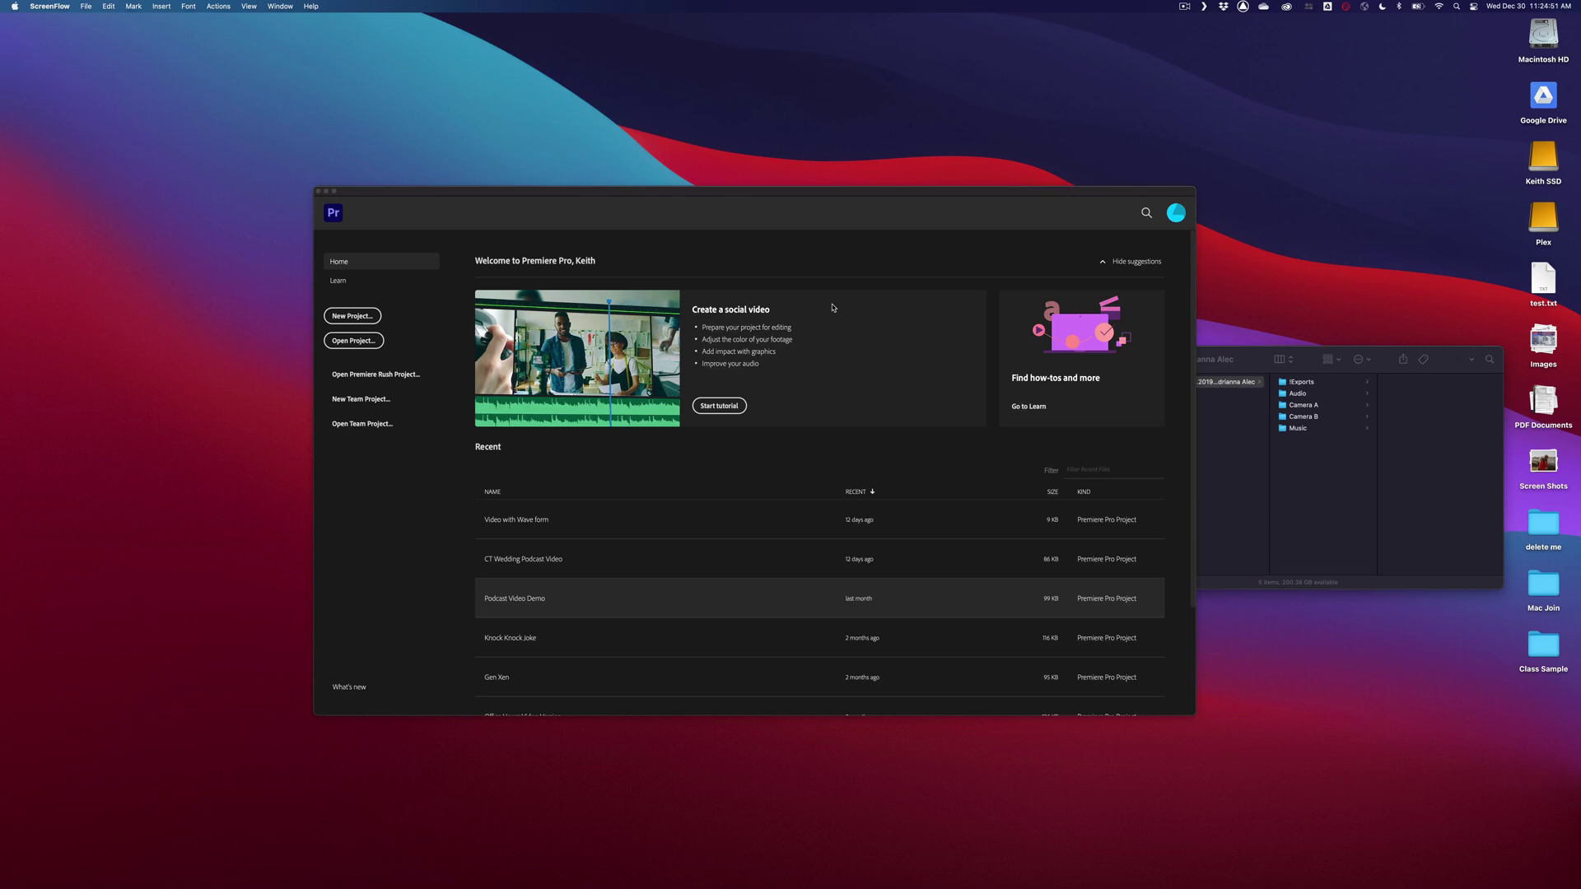
Start a new project from the Premiere Pro Home screen.
{"action": "left_click", "coordinate": [360, 323]}
Set the new project's location to the Weddings > 11.30.2019 wedding footage folder.
{"action": "left_click", "coordinate": [362, 315]}
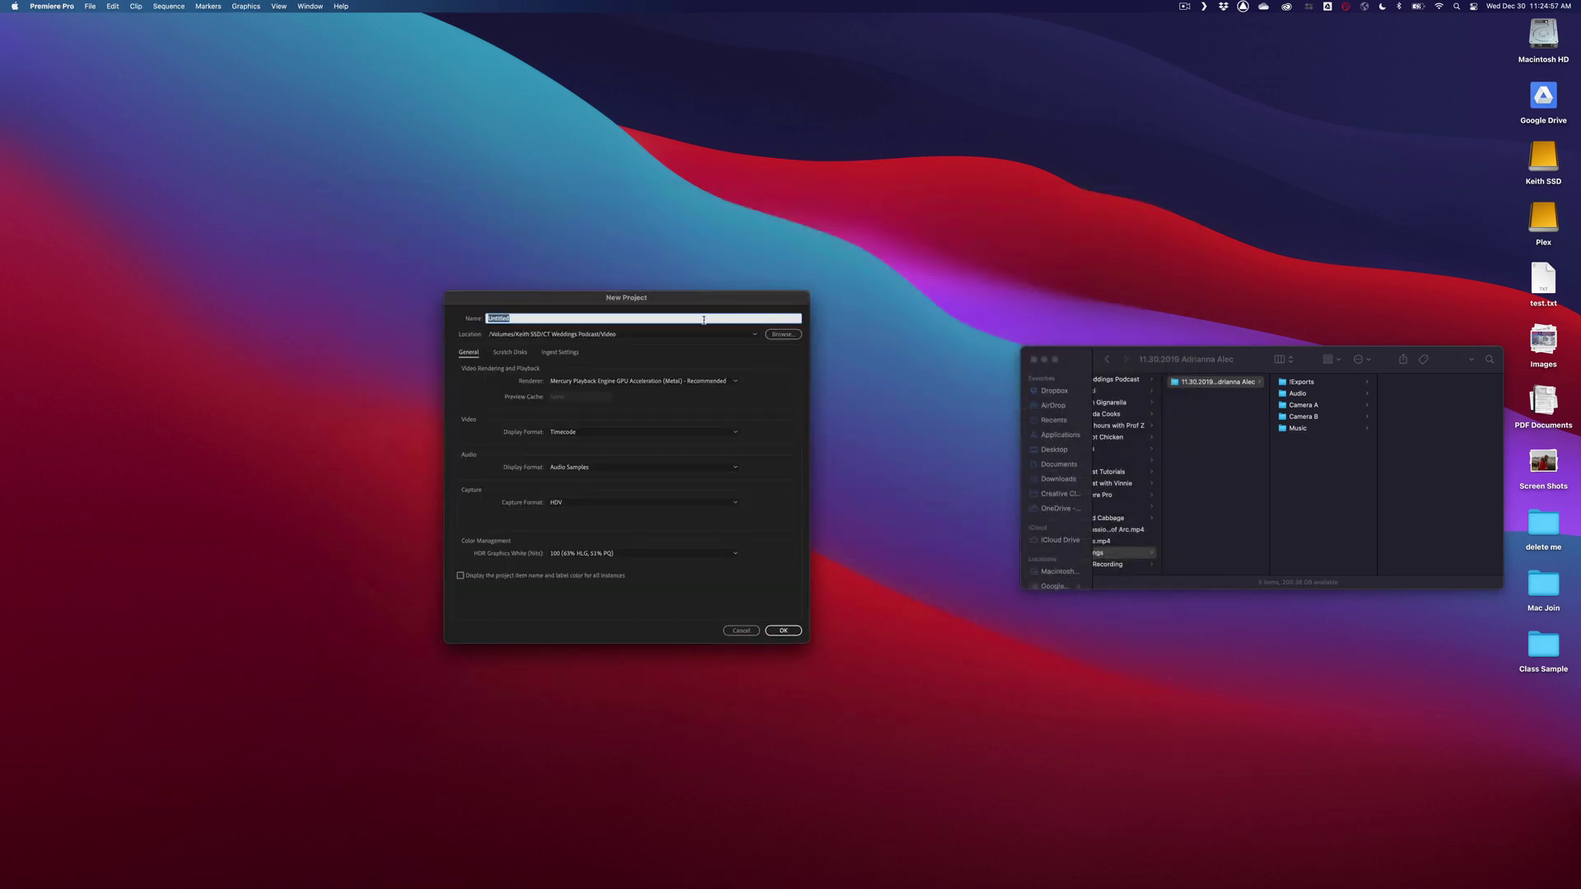
{"action": "left_click", "coordinate": [786, 334]}
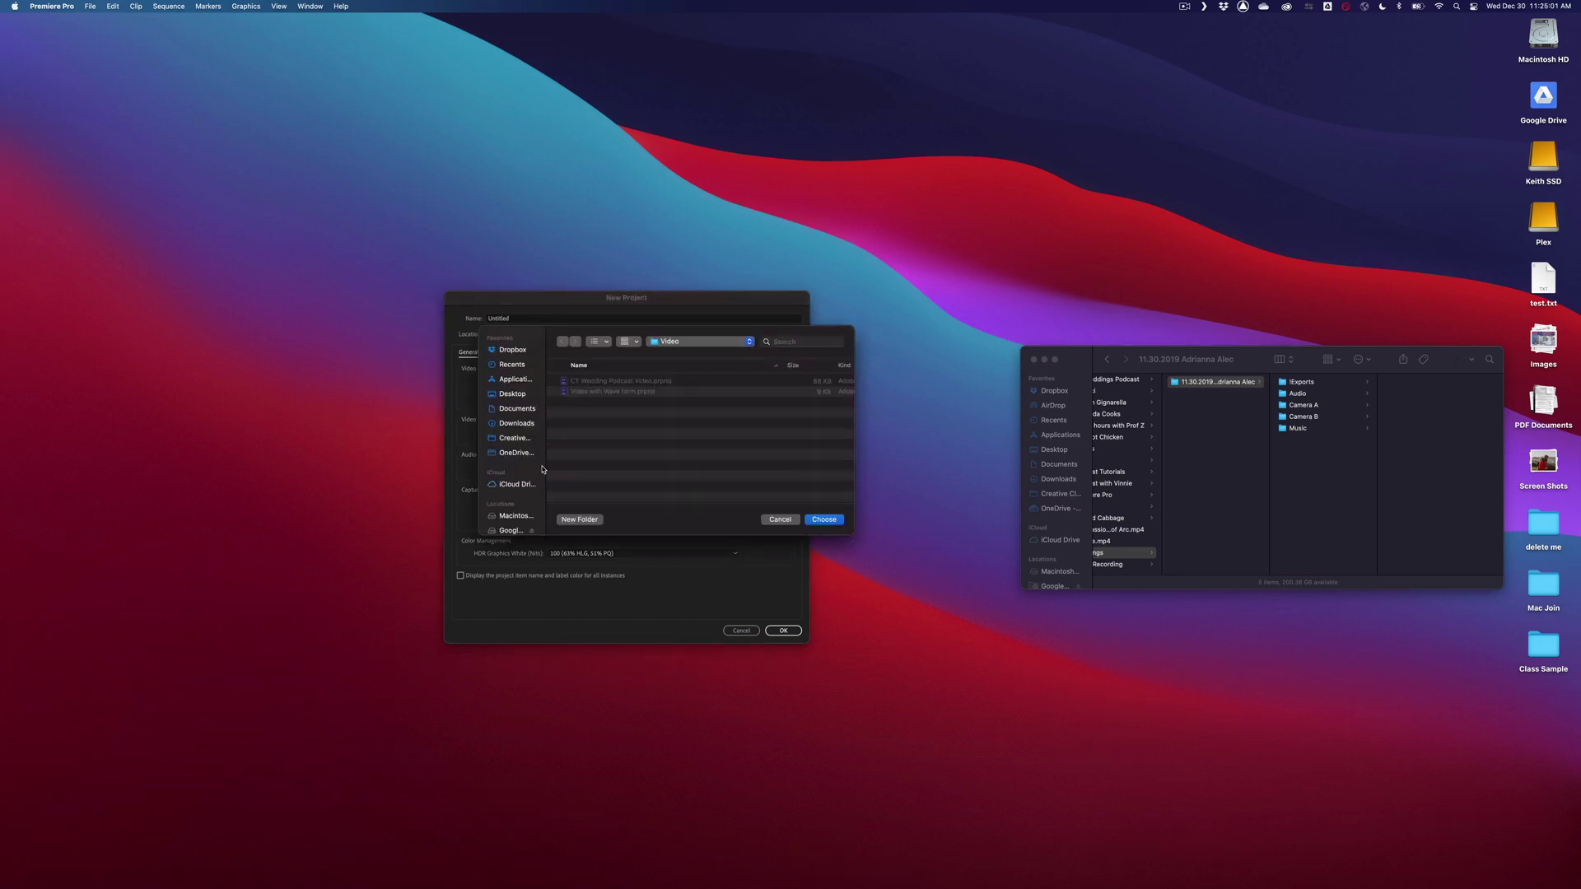
{"action": "scroll", "coordinate": [510, 478], "scroll_direction": "down", "scroll_amount": 3}
{"action": "left_click", "coordinate": [509, 477]}
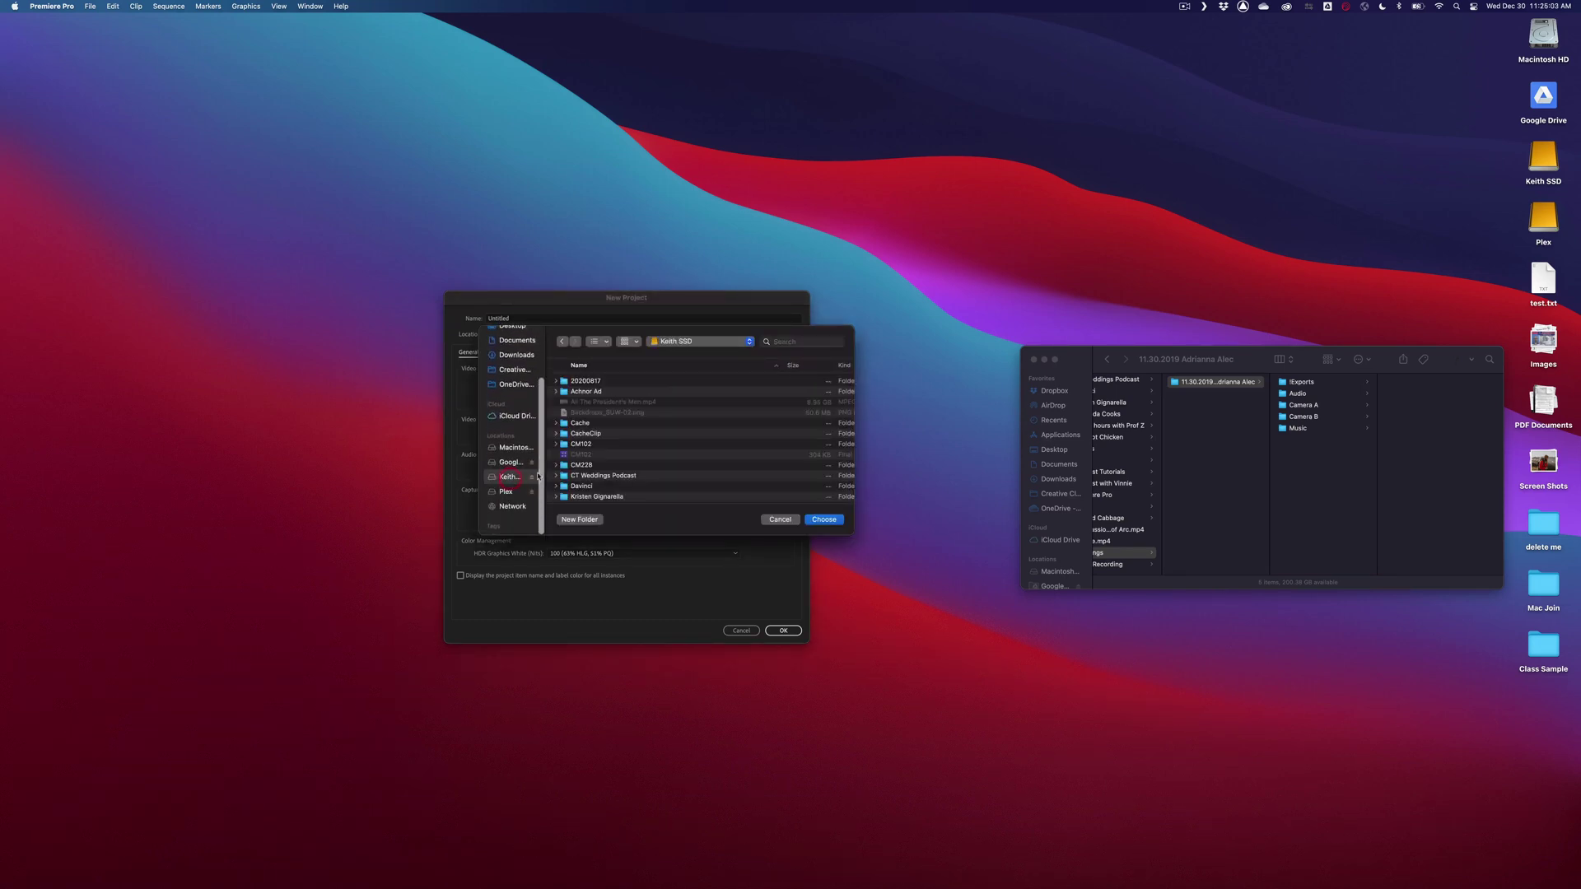
{"action": "scroll", "coordinate": [593, 486], "scroll_direction": "down", "scroll_amount": 10}
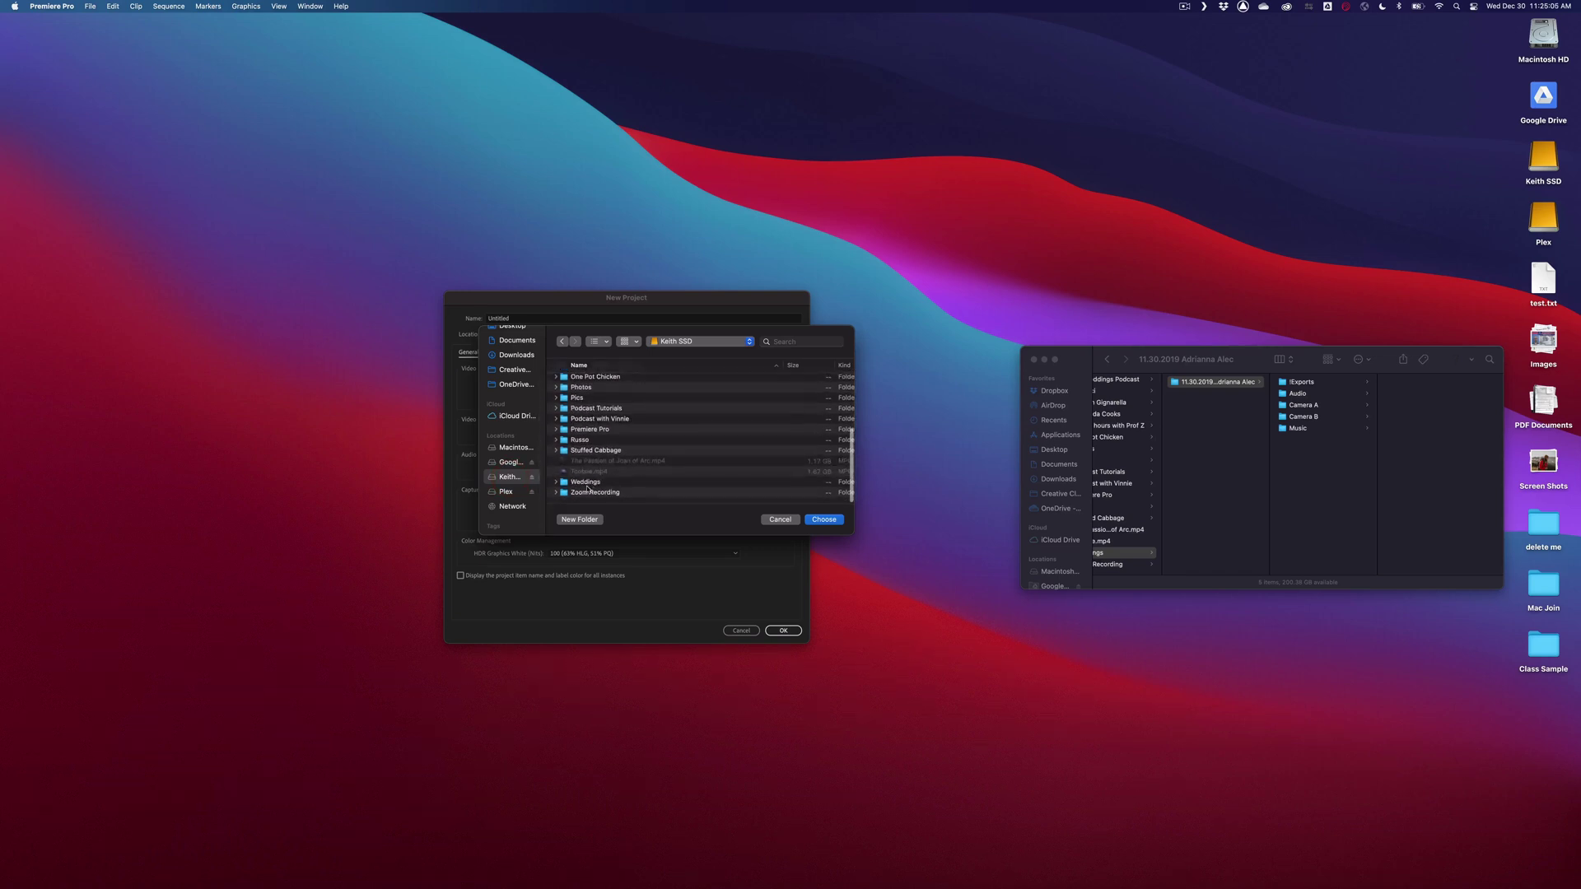
{"action": "double_click", "coordinate": [585, 484]}
{"action": "double_click", "coordinate": [593, 378]}
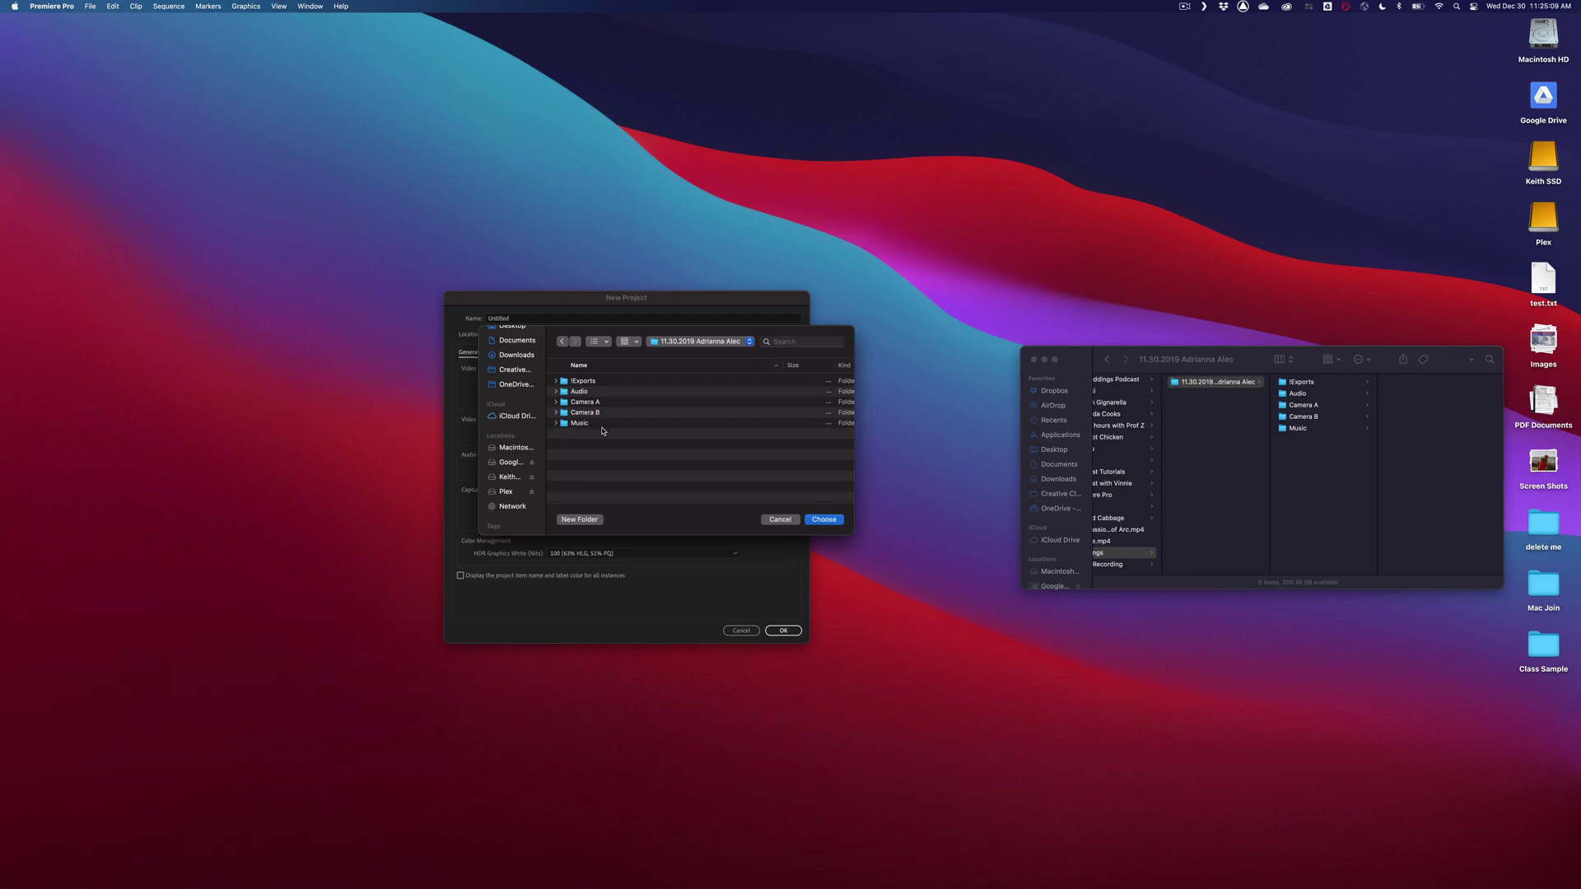
{"action": "left_click", "coordinate": [815, 518]}
Name the project 'Example' and create it.
{"action": "left_click_drag", "start_coordinate": [508, 319], "coordinate": [461, 317]}
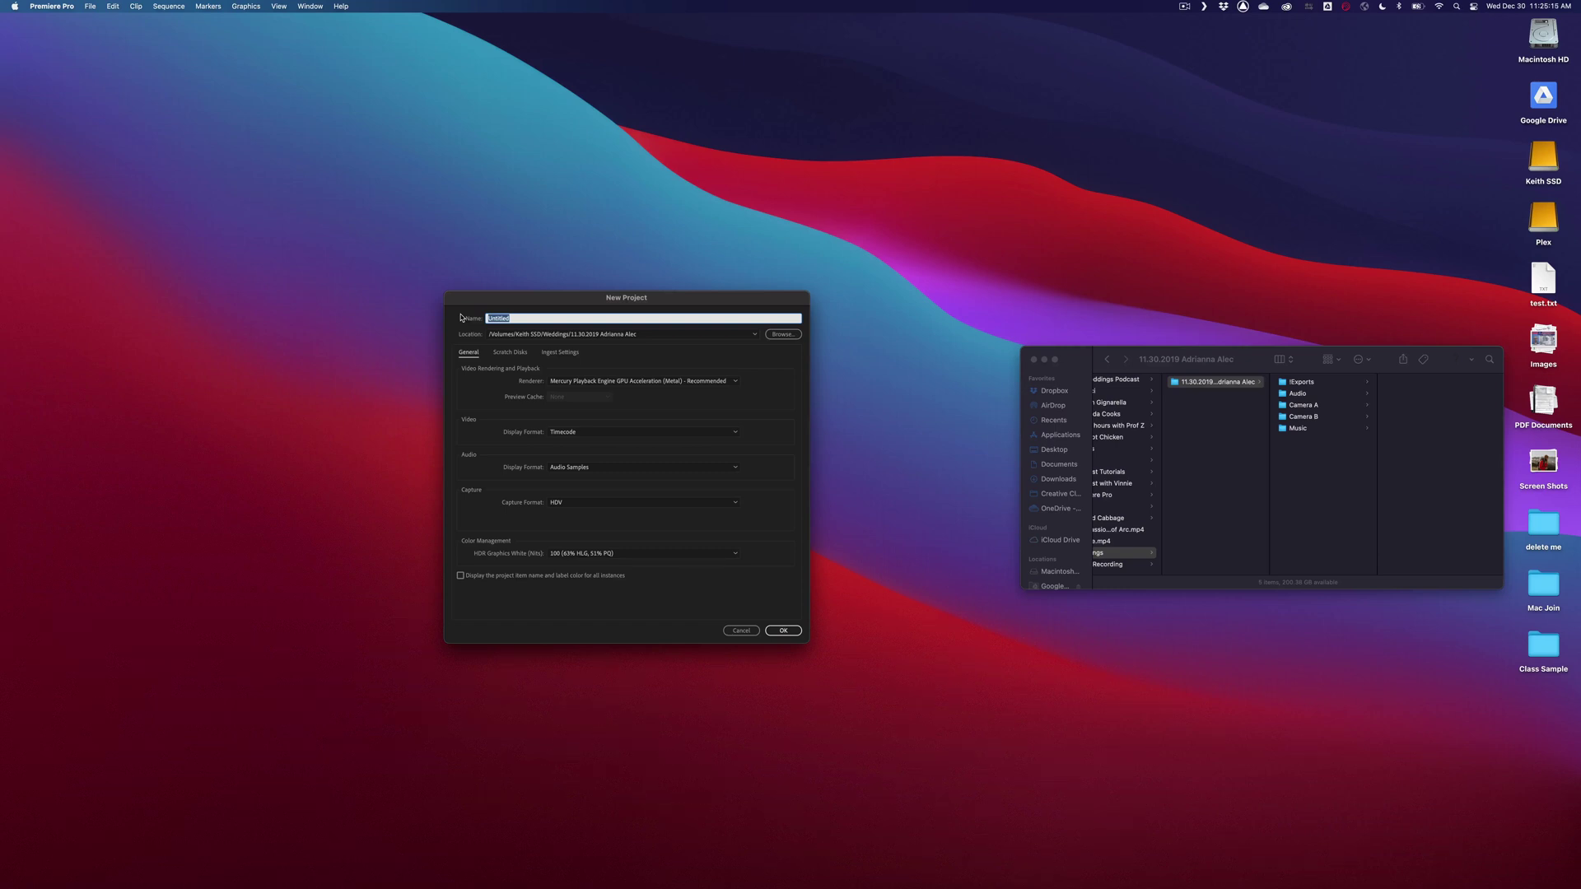
{"action": "type", "text": "T"}
{"action": "left_click", "coordinate": [776, 630]}
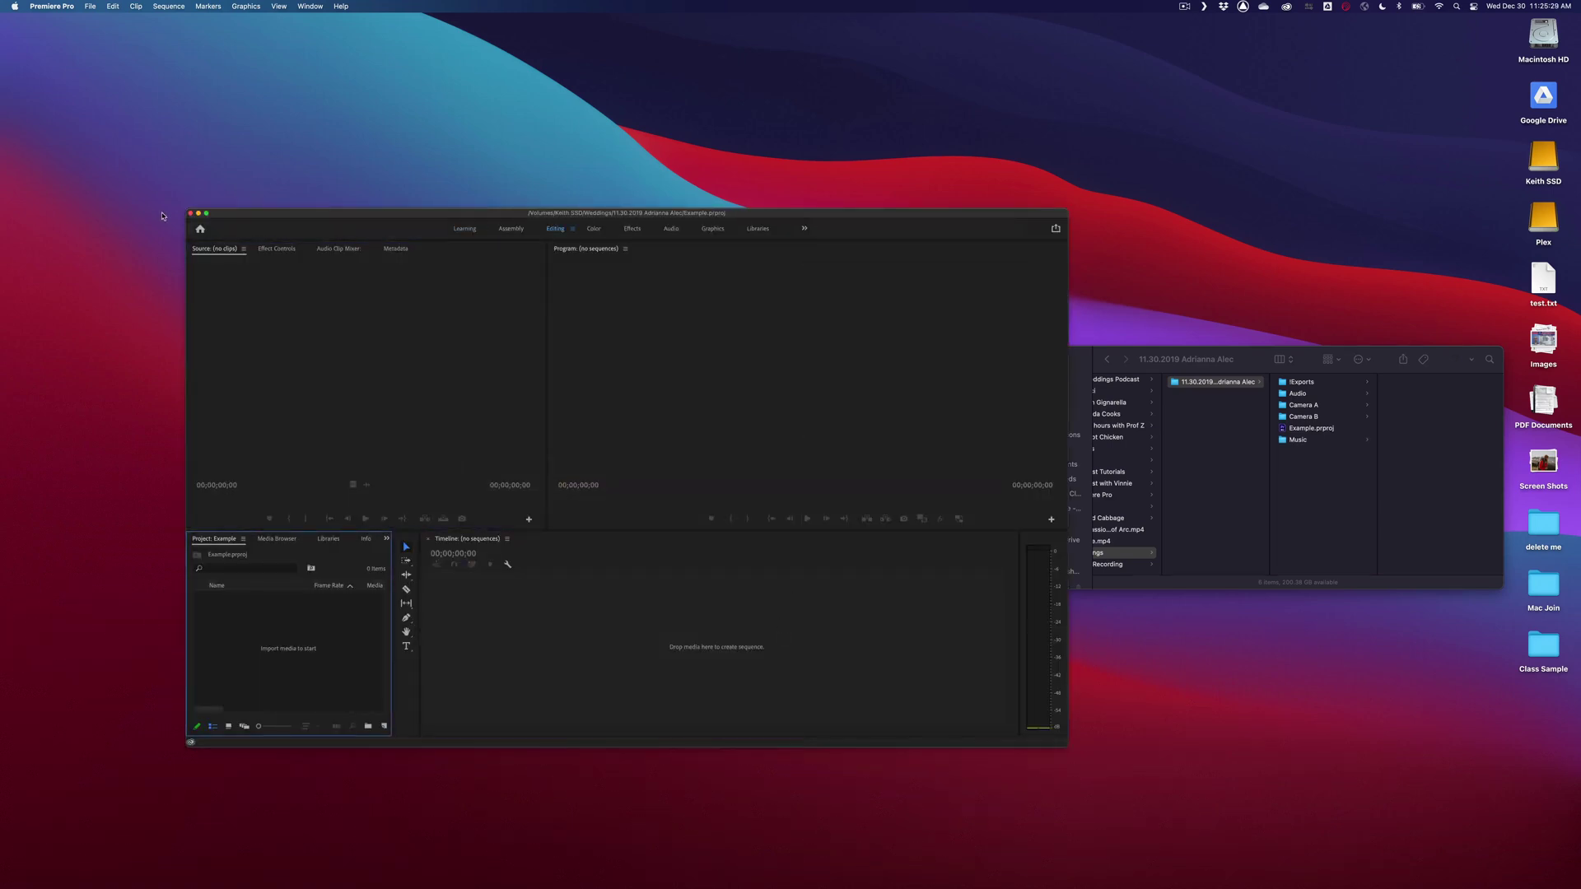
Maximise Premiere and bring the wedding footage Finder window alongside it.
{"action": "left_click", "coordinate": [206, 213]}
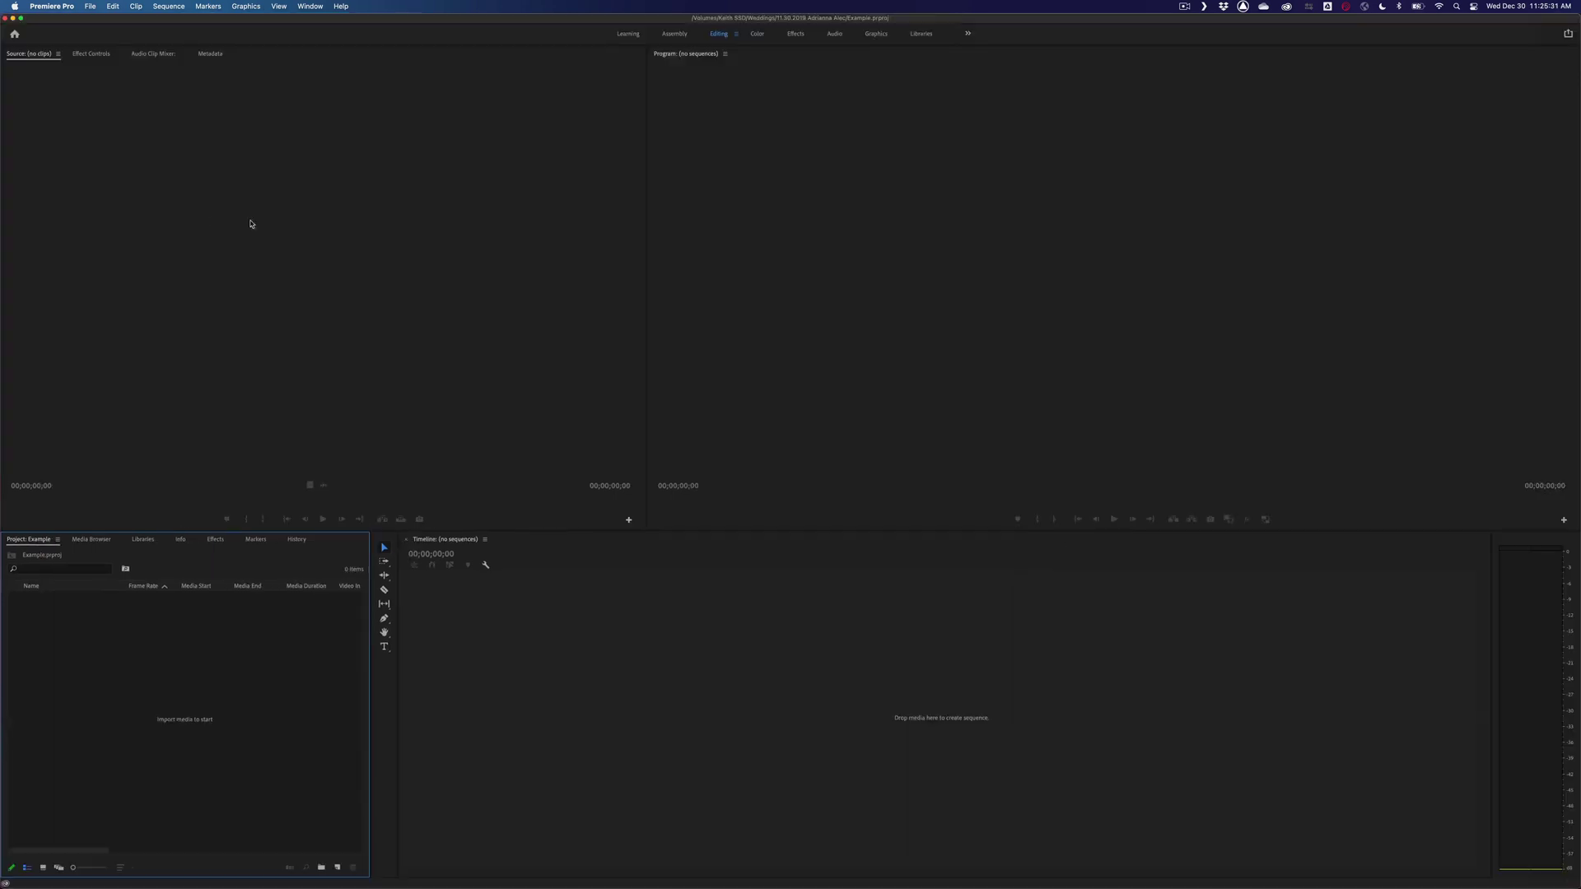
{"action": "left_click", "coordinate": [587, 877]}
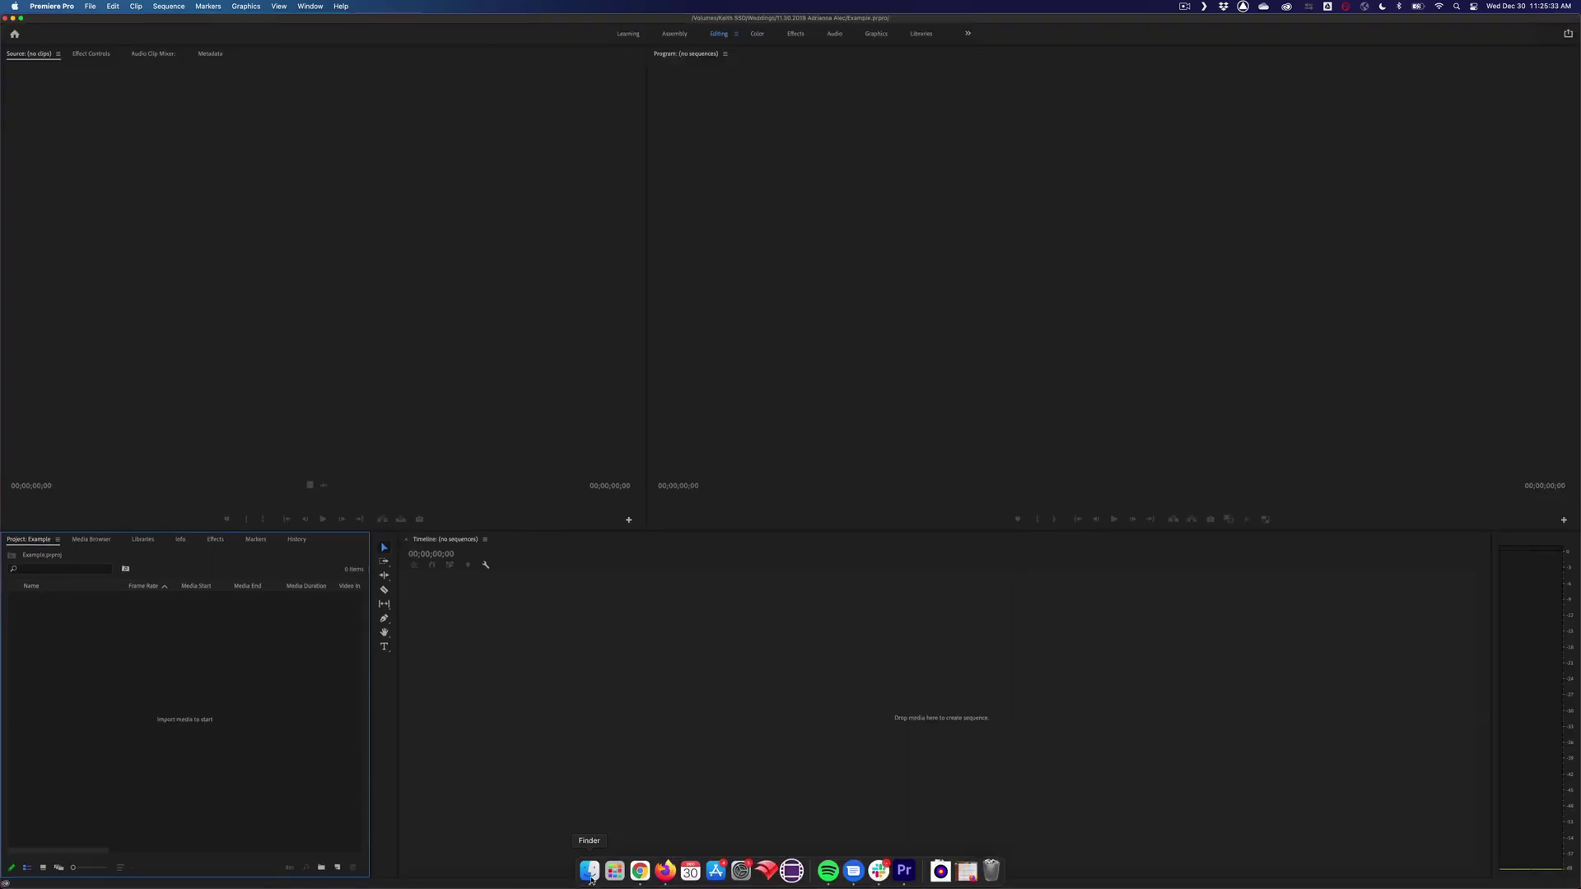
{"action": "left_click_drag", "start_coordinate": [1260, 360], "coordinate": [1102, 346]}
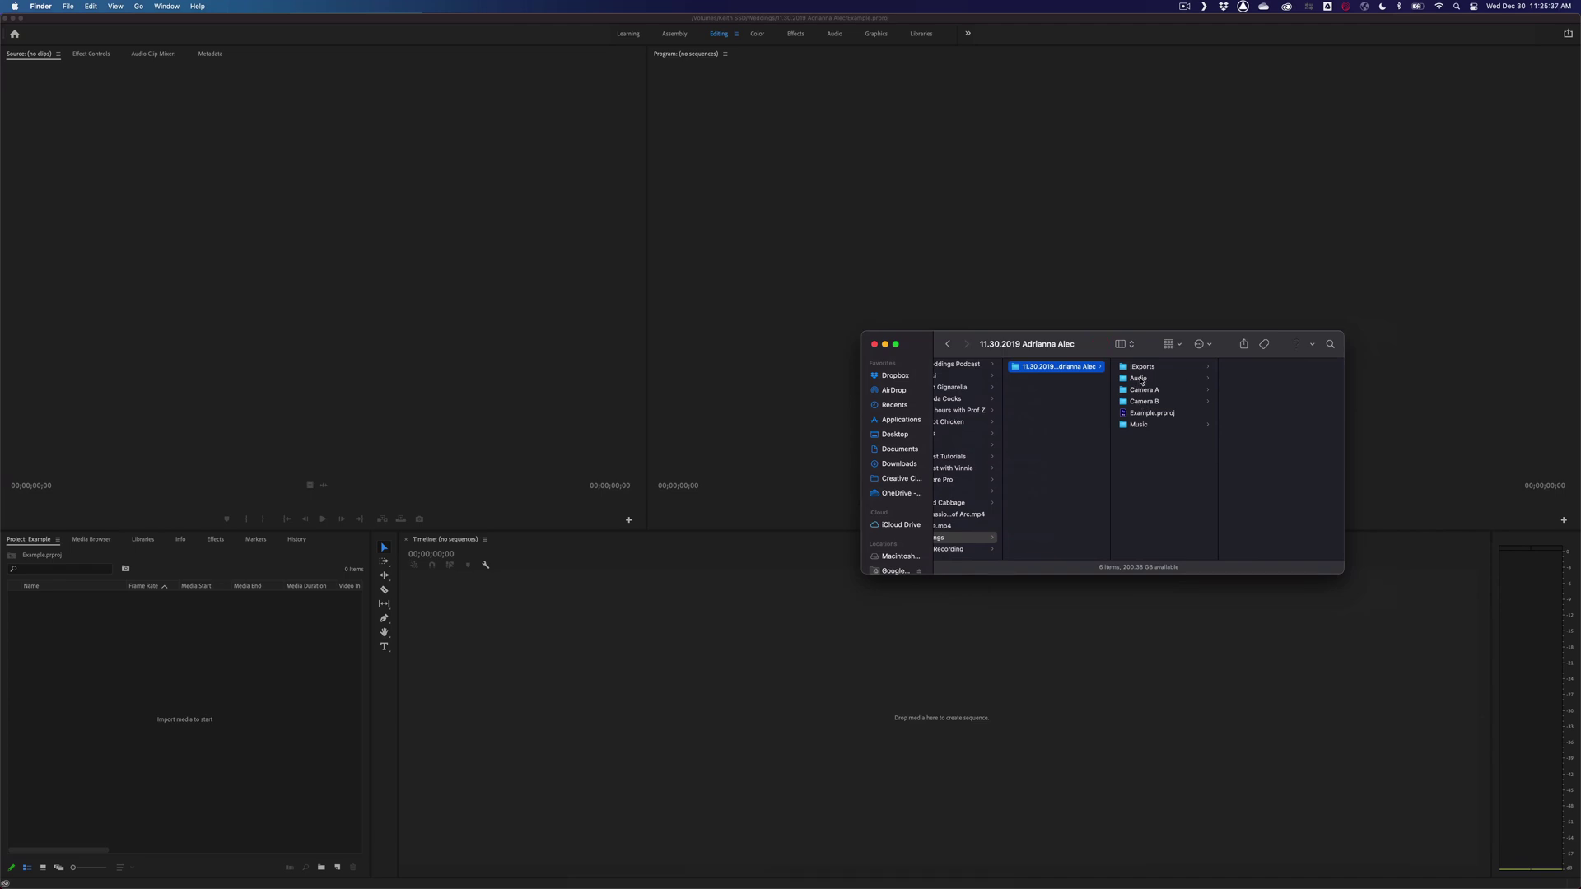
Import the Audio, Camera A and Camera B folders into the Project panel.
{"action": "left_click", "coordinate": [1140, 378]}
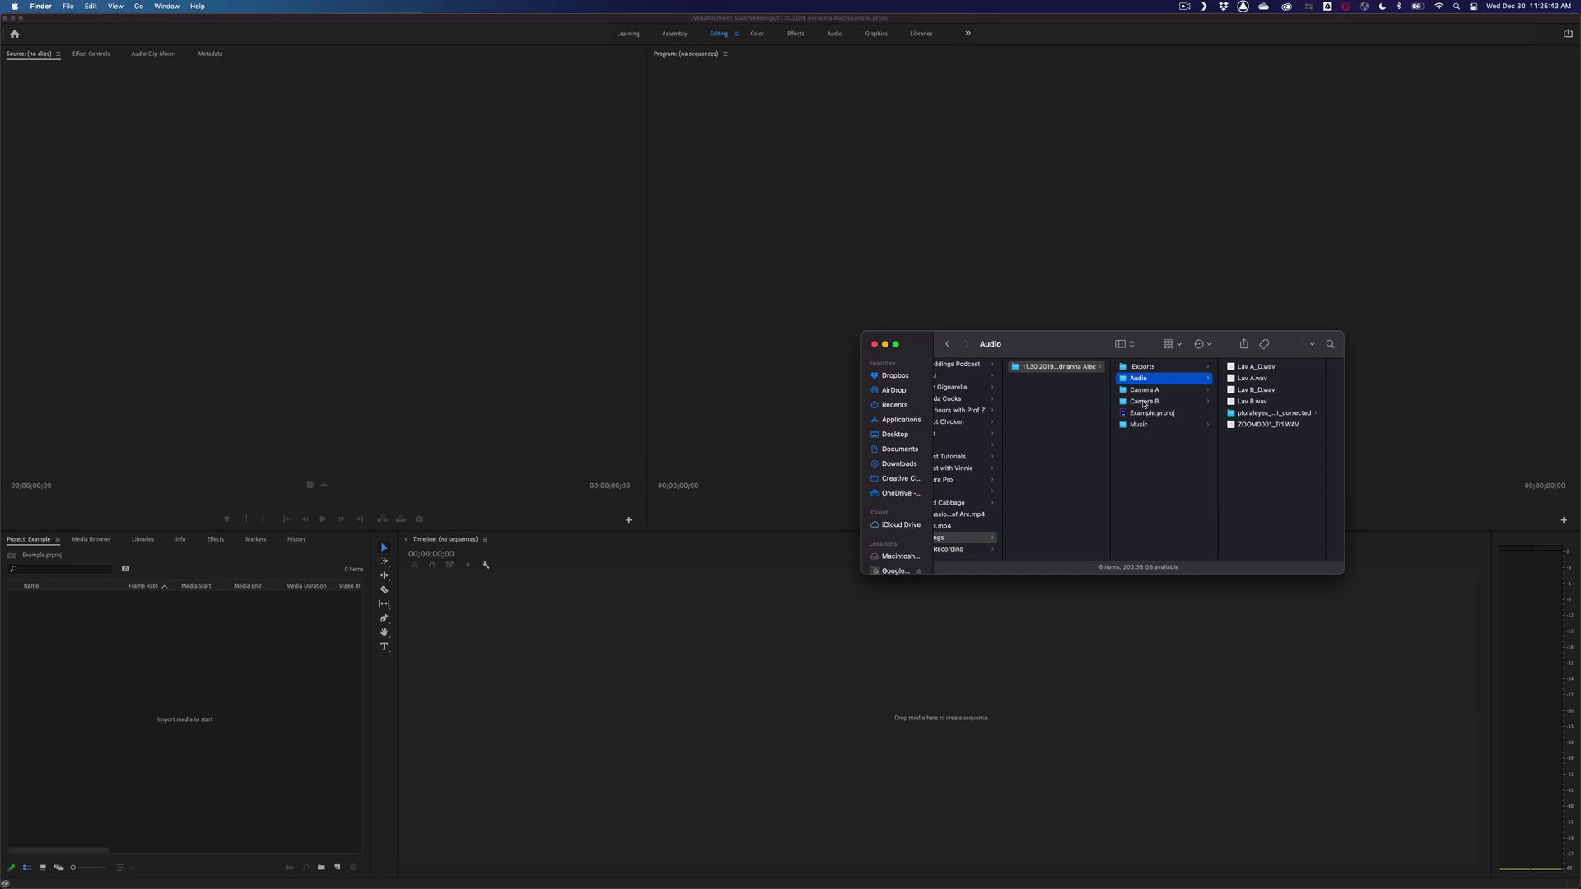
{"action": "left_click", "coordinate": [1144, 402], "text": "super"}
{"action": "left_click", "coordinate": [1142, 390], "text": "super"}
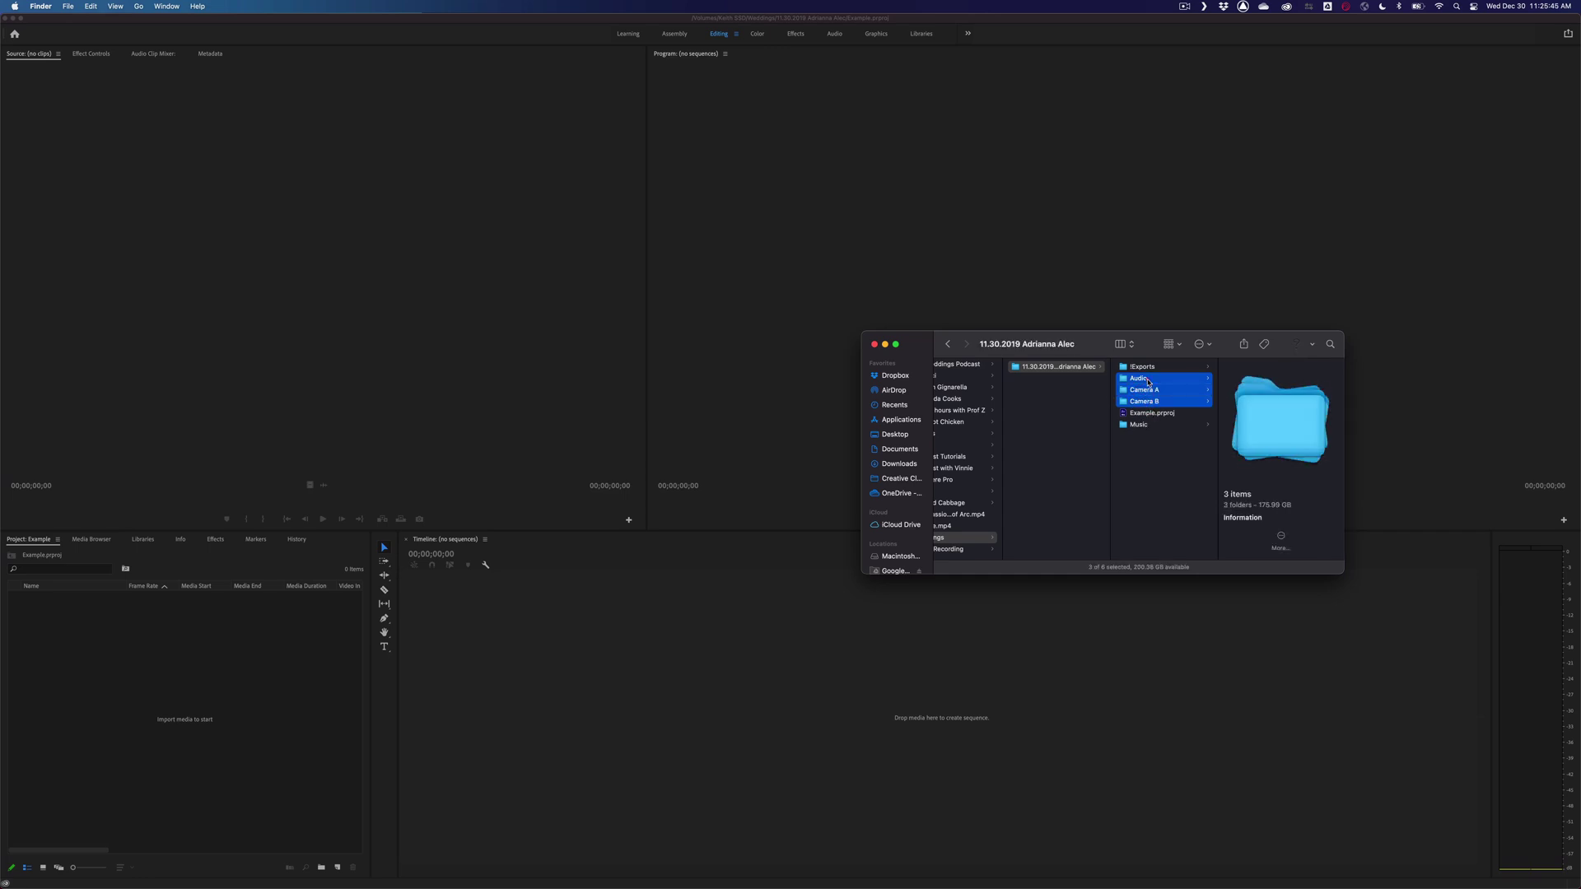
{"action": "left_click_drag", "start_coordinate": [1142, 389], "coordinate": [206, 670]}
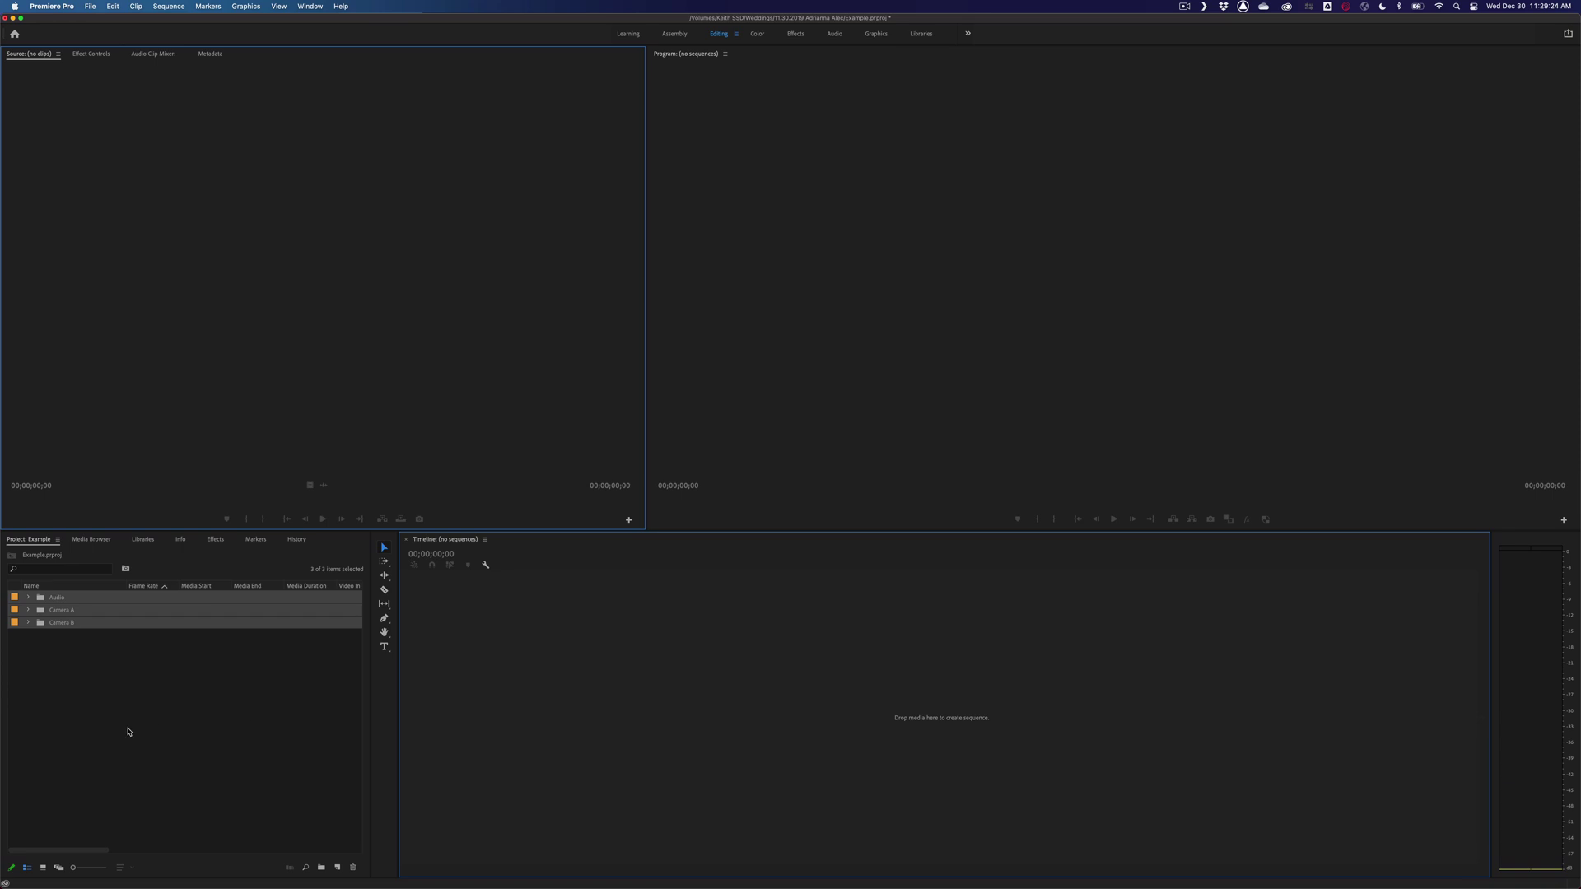
Expand the Camera A bin and sort its clips by name in ascending order.
{"action": "left_click", "coordinate": [127, 731]}
{"action": "left_click", "coordinate": [28, 611]}
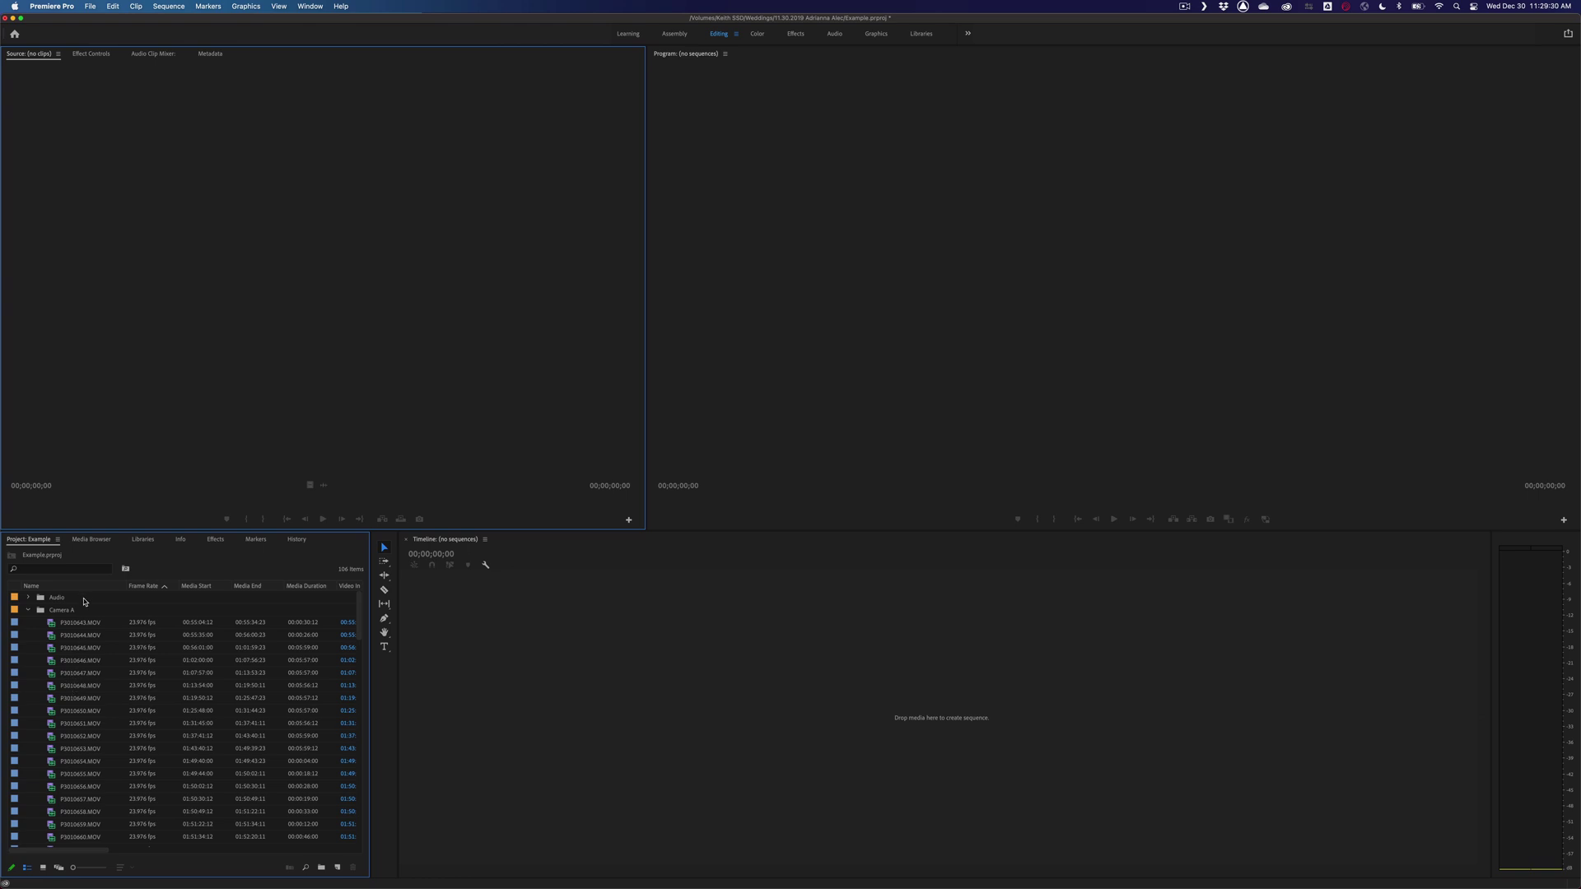
{"action": "left_click", "coordinate": [90, 589]}
{"action": "left_click", "coordinate": [85, 589]}
Load P3010645.MOV in the Source monitor and move its playhead to 00:58:22:05.
{"action": "double_click", "coordinate": [85, 650]}
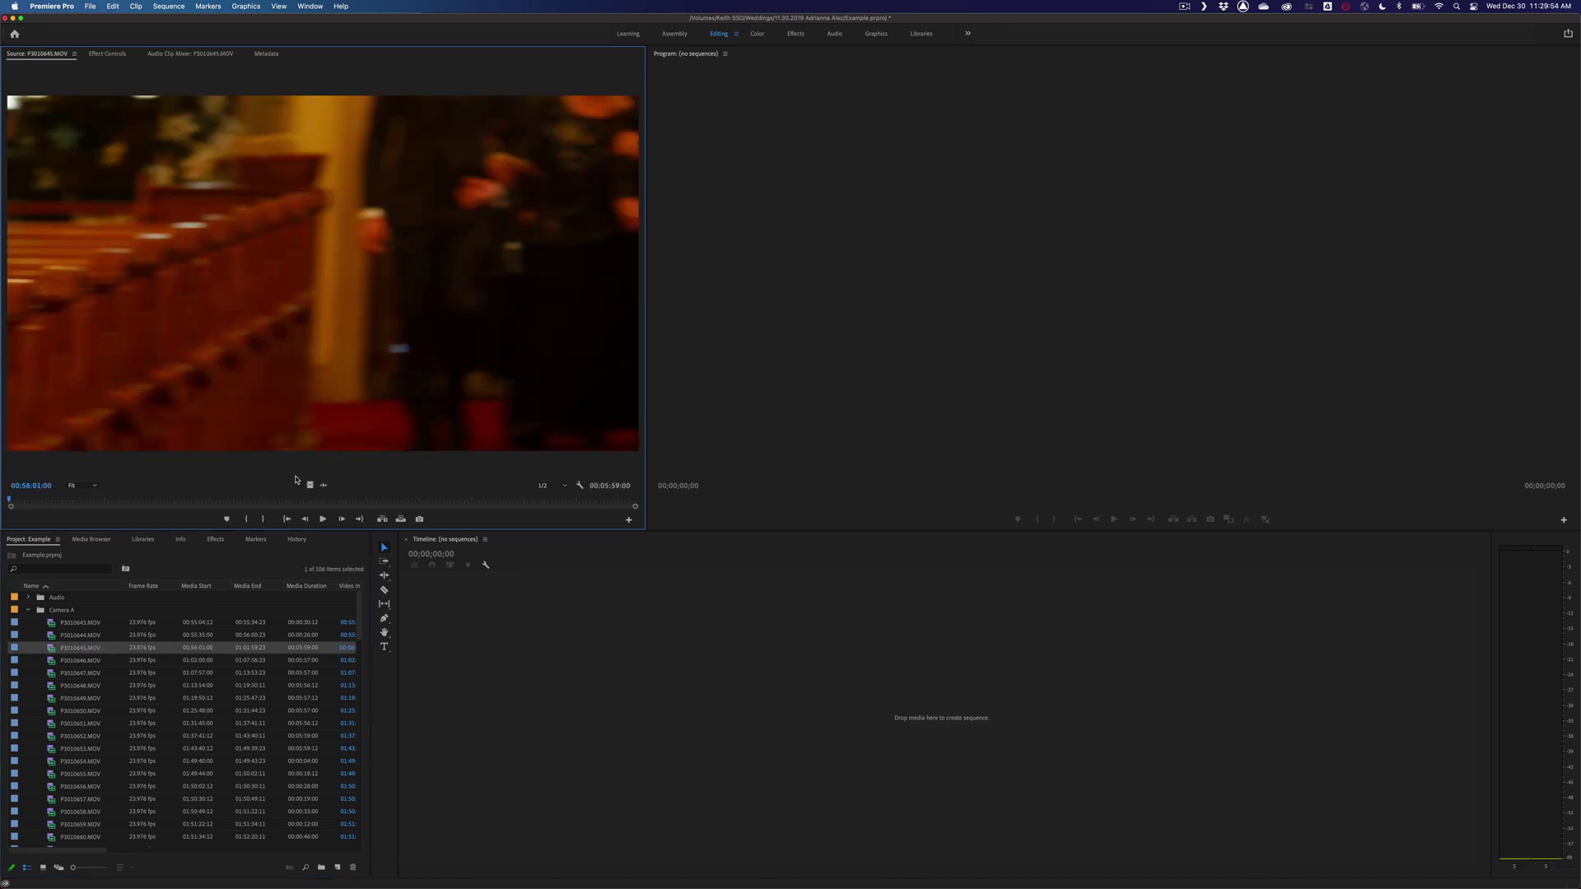
{"action": "left_click", "coordinate": [254, 500]}
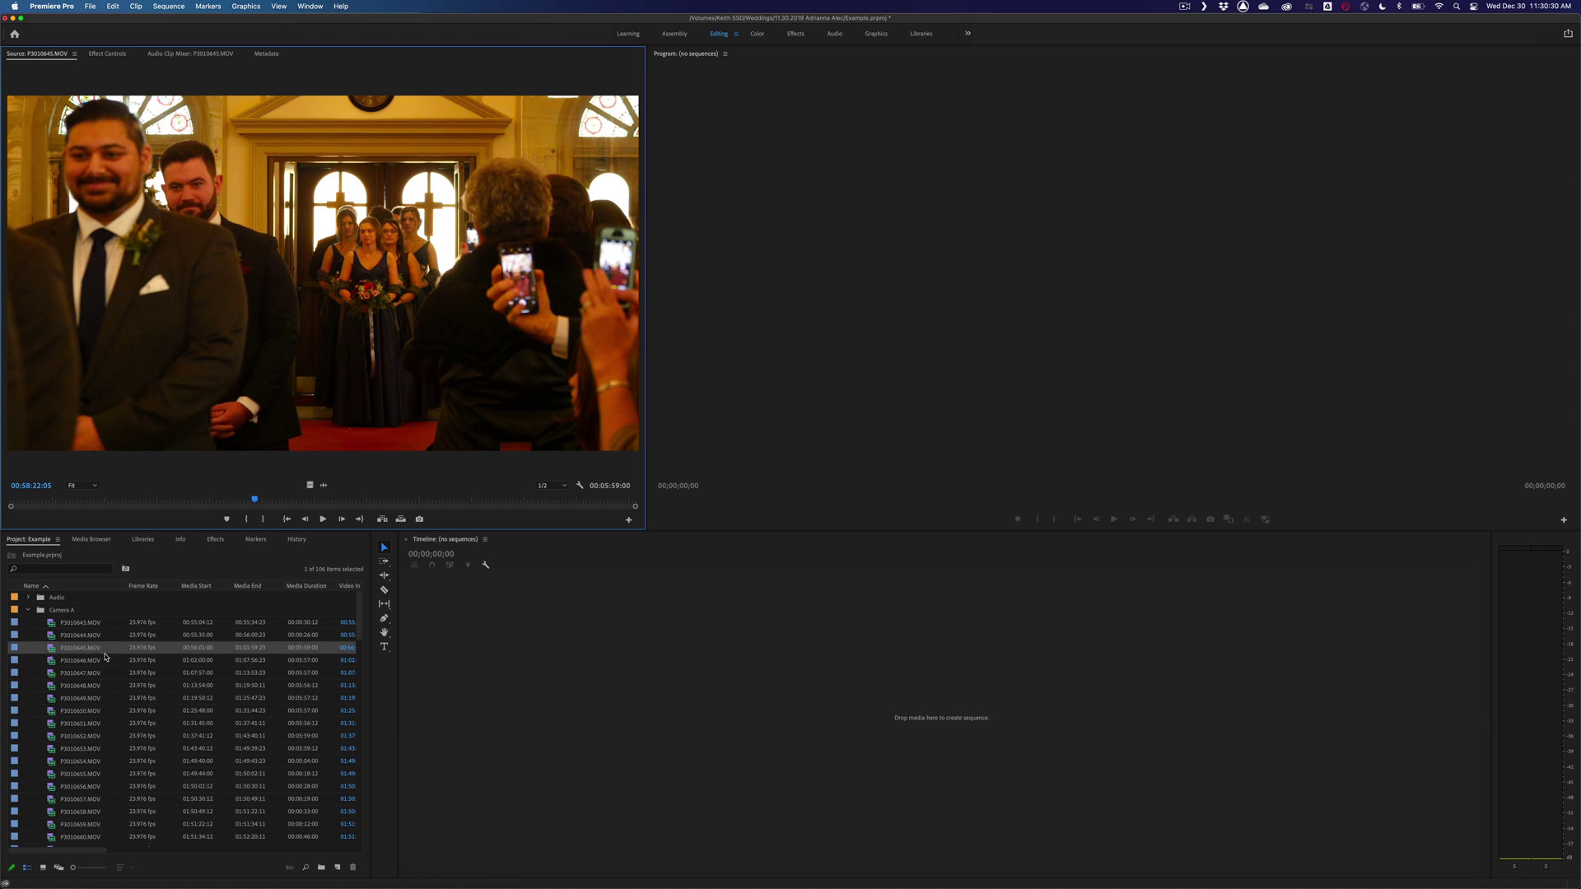
Create a new sequence from P3010645.MOV and rename it 'Ceremony'.
{"action": "right_click", "coordinate": [53, 655]}
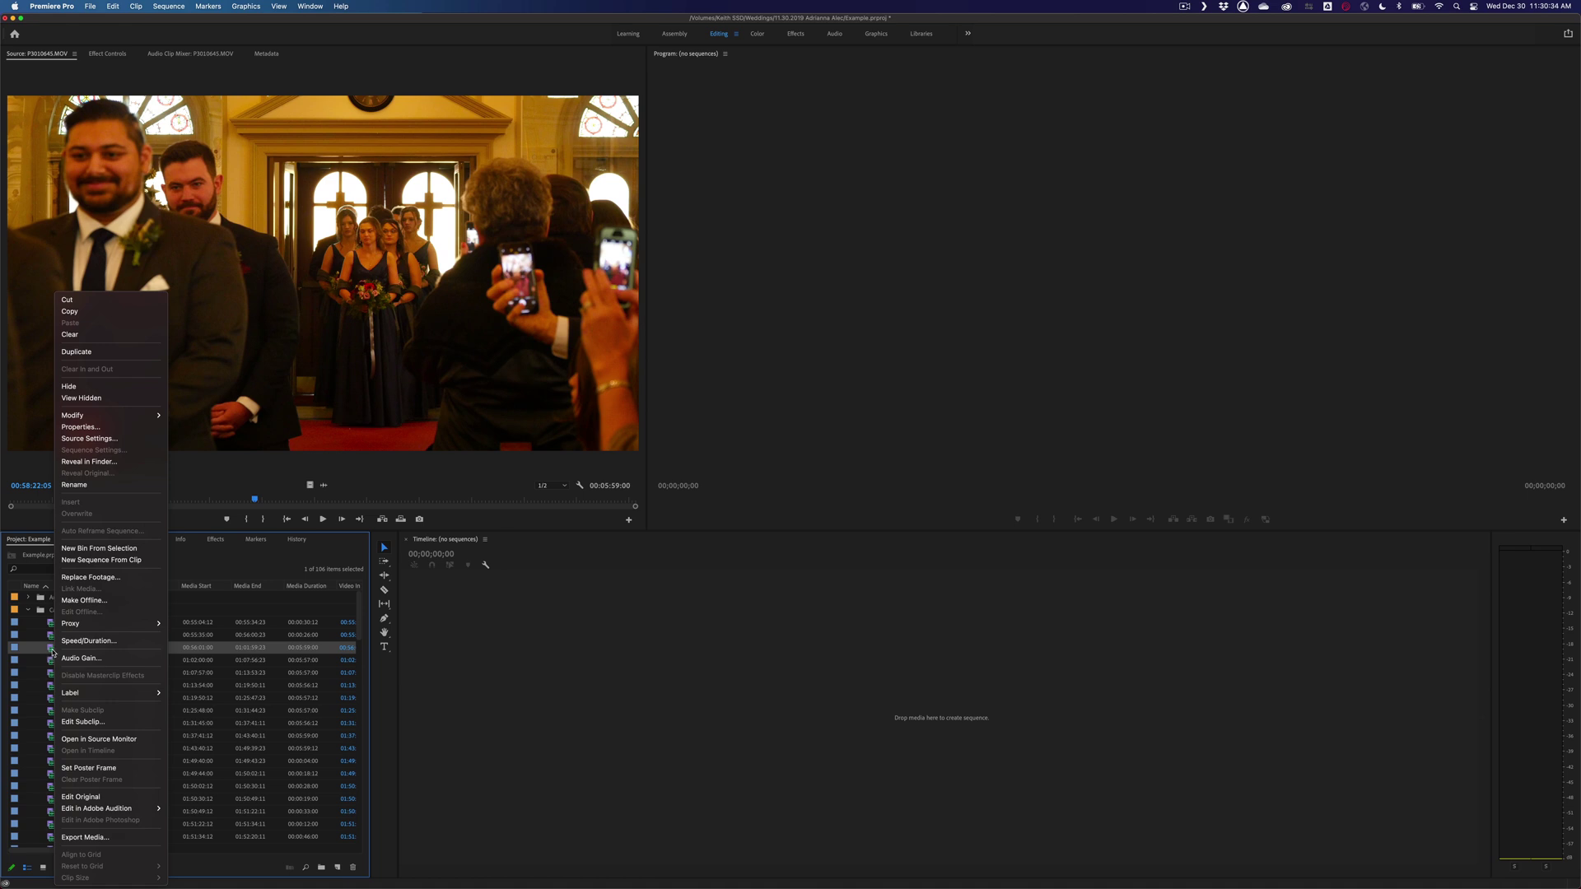
{"action": "left_click", "coordinate": [121, 561]}
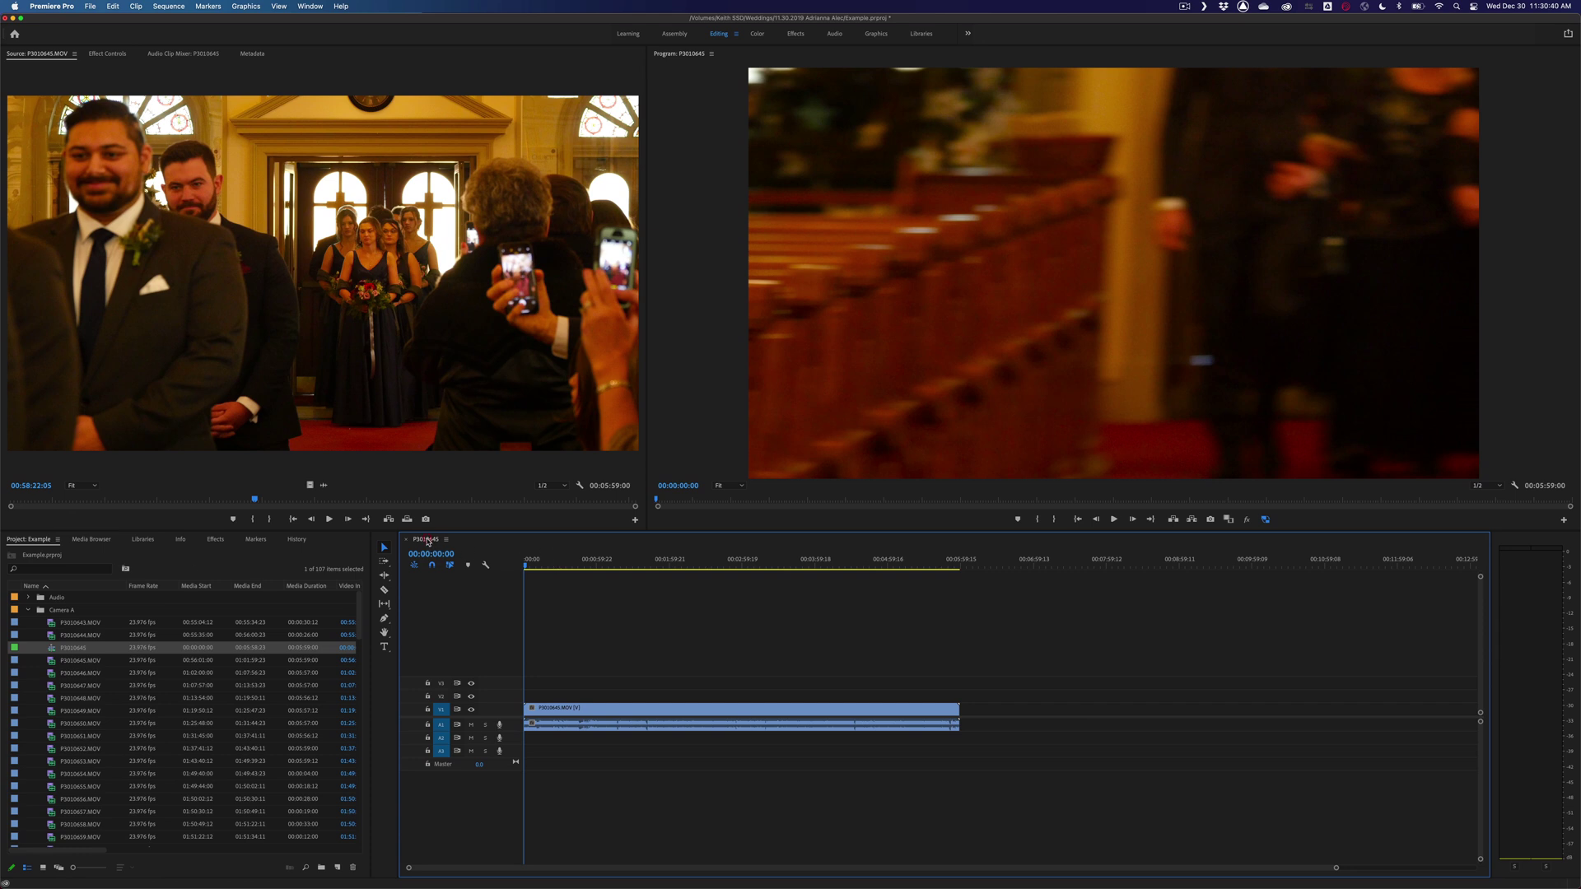
{"action": "left_click", "coordinate": [72, 648]}
{"action": "type", "text": "Ceremony"}
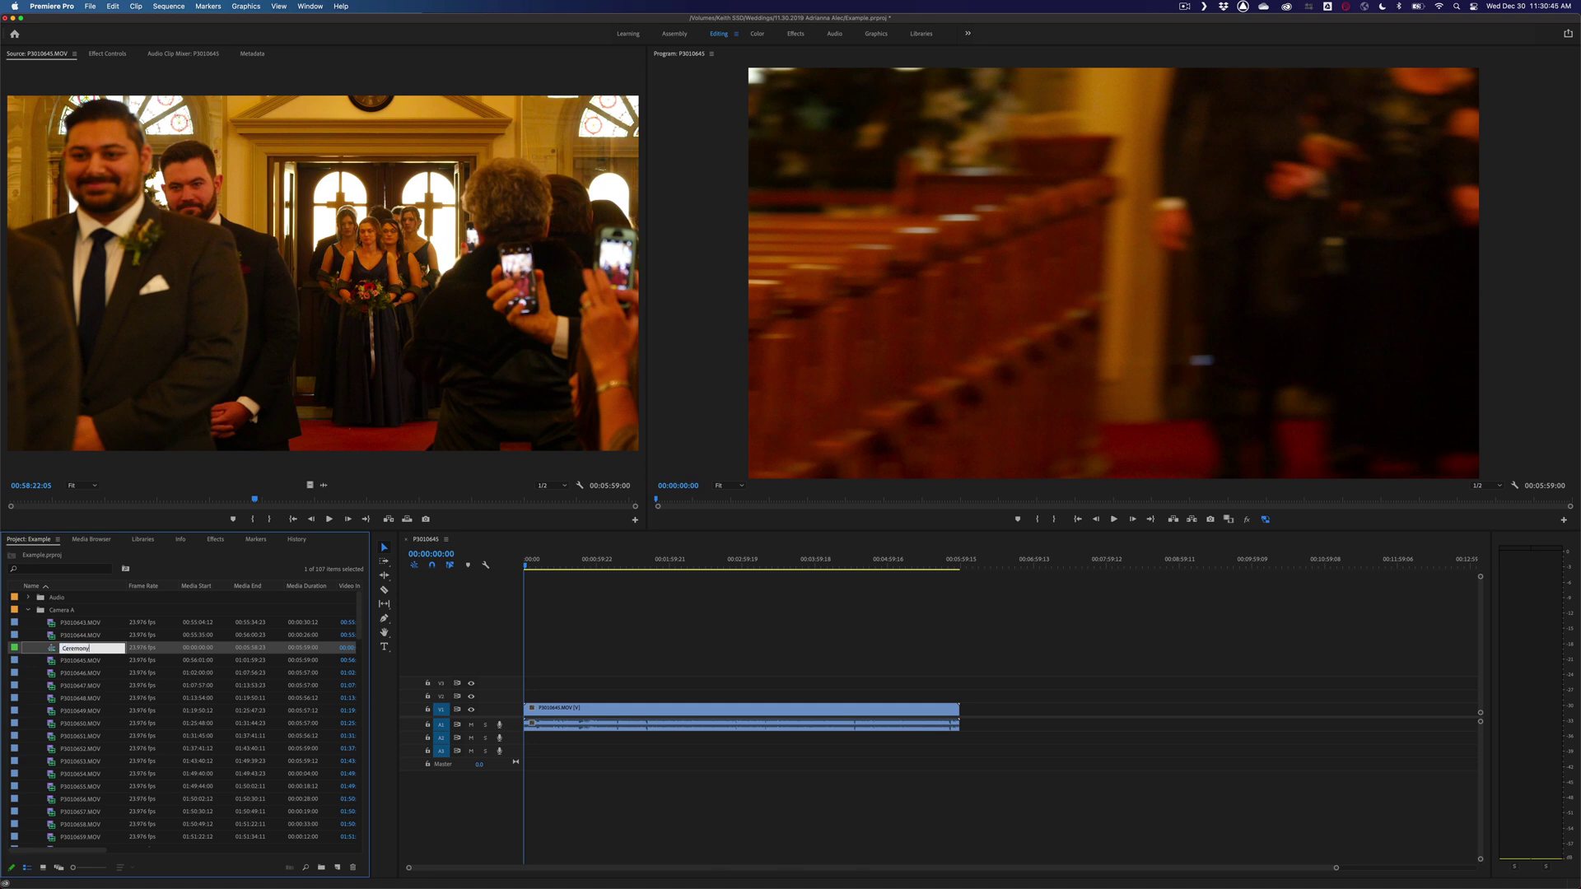
{"action": "key", "text": "Return"}
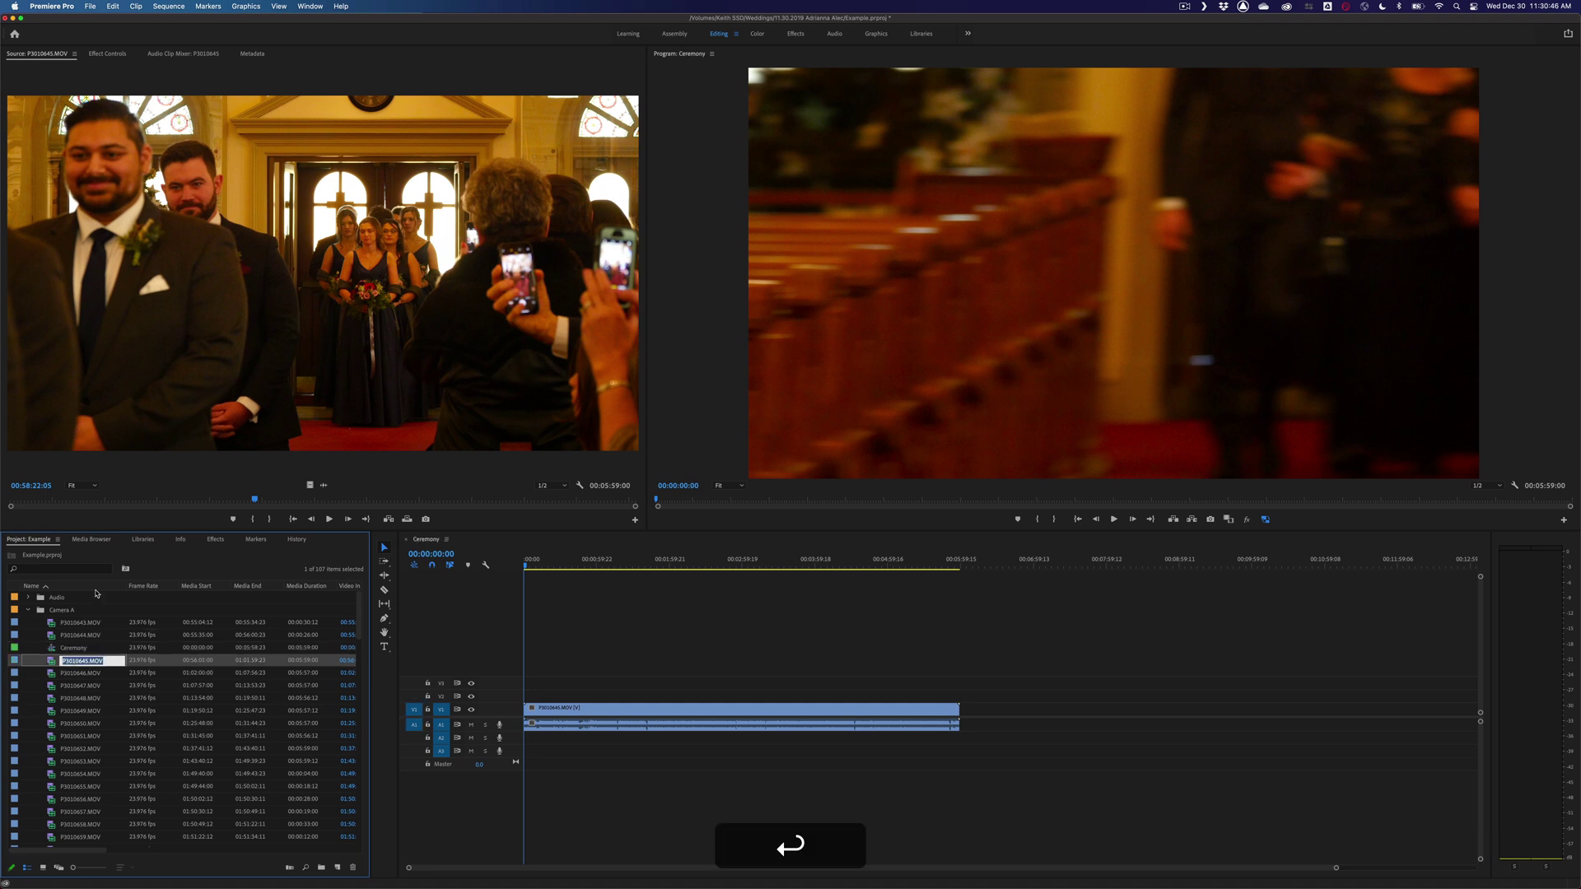
{"action": "left_click", "coordinate": [61, 648]}
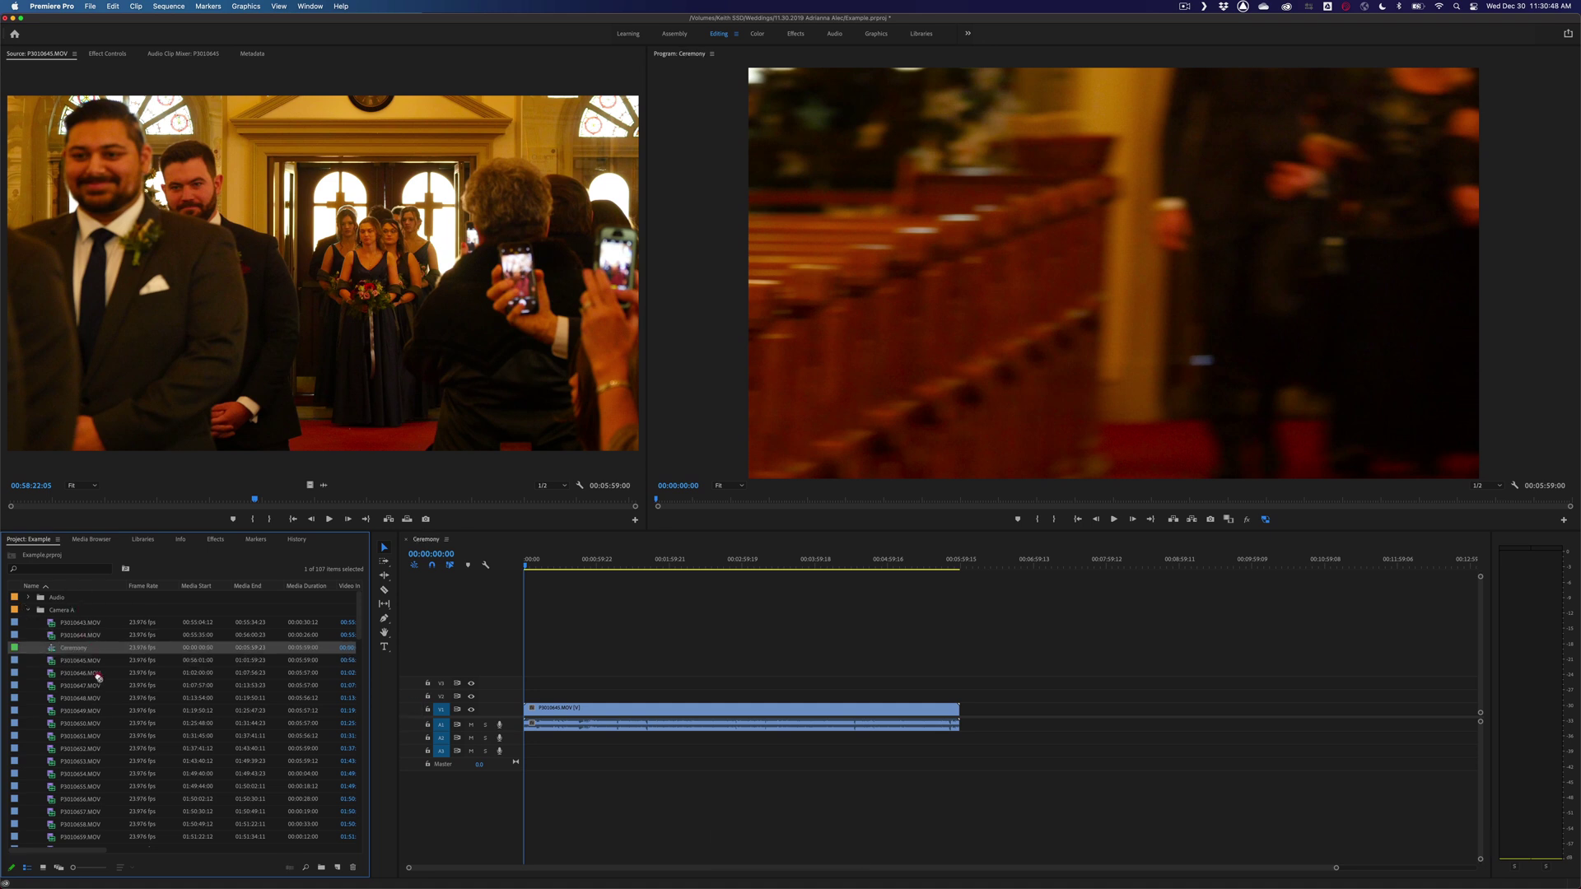
{"action": "scroll", "coordinate": [98, 676], "scroll_direction": "down", "scroll_amount": 20}
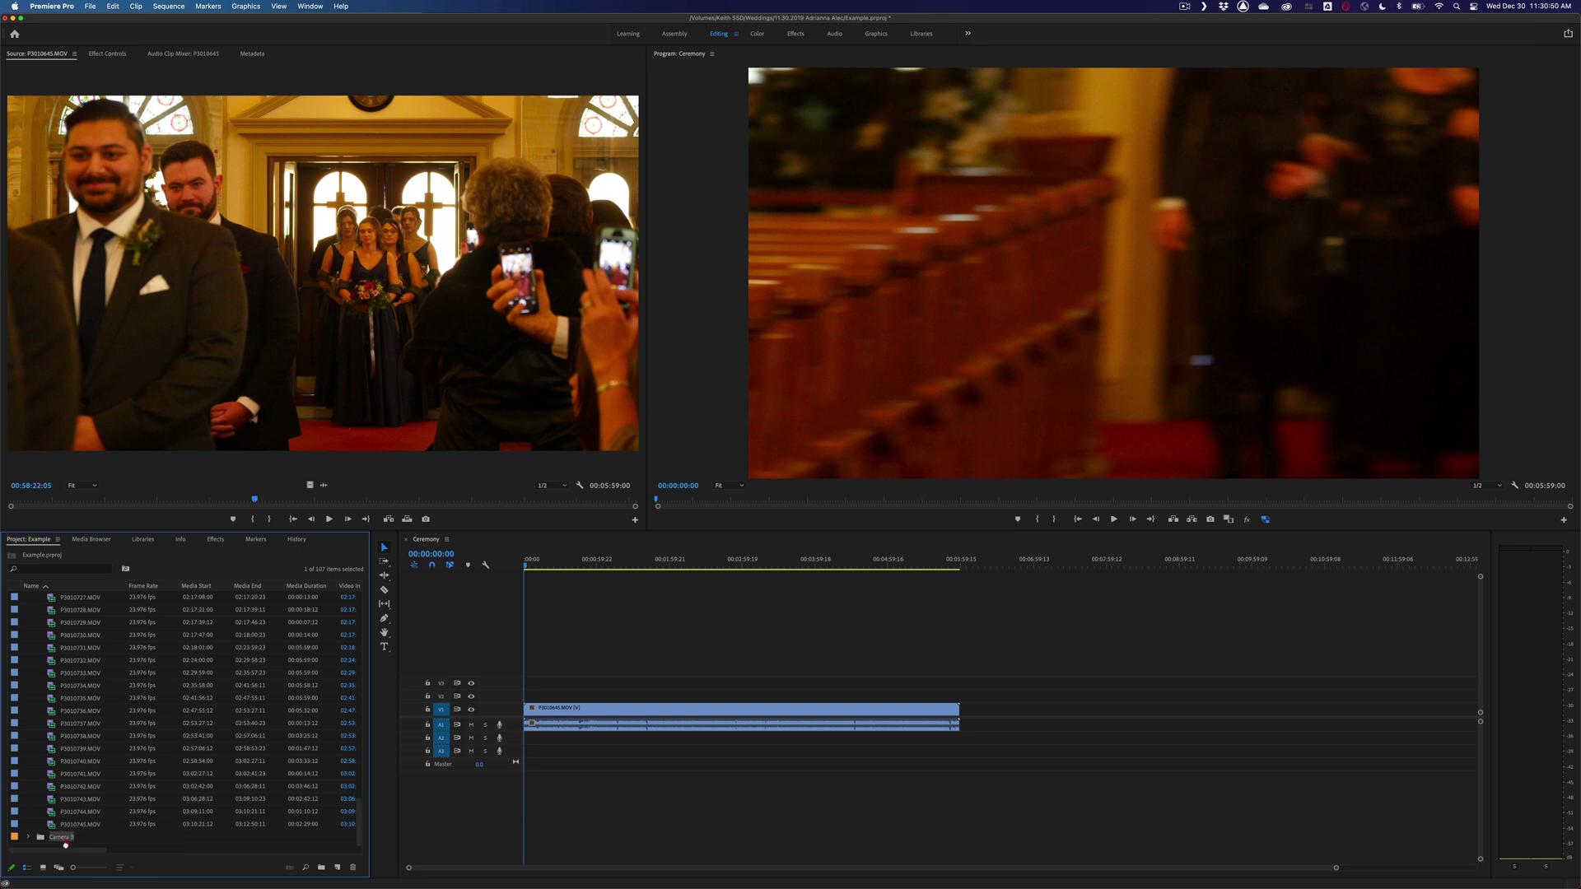
{"action": "left_click", "coordinate": [66, 844]}
{"action": "scroll", "coordinate": [66, 844], "scroll_direction": "down", "scroll_amount": 1}
{"action": "scroll", "coordinate": [80, 800], "scroll_direction": "up", "scroll_amount": 20}
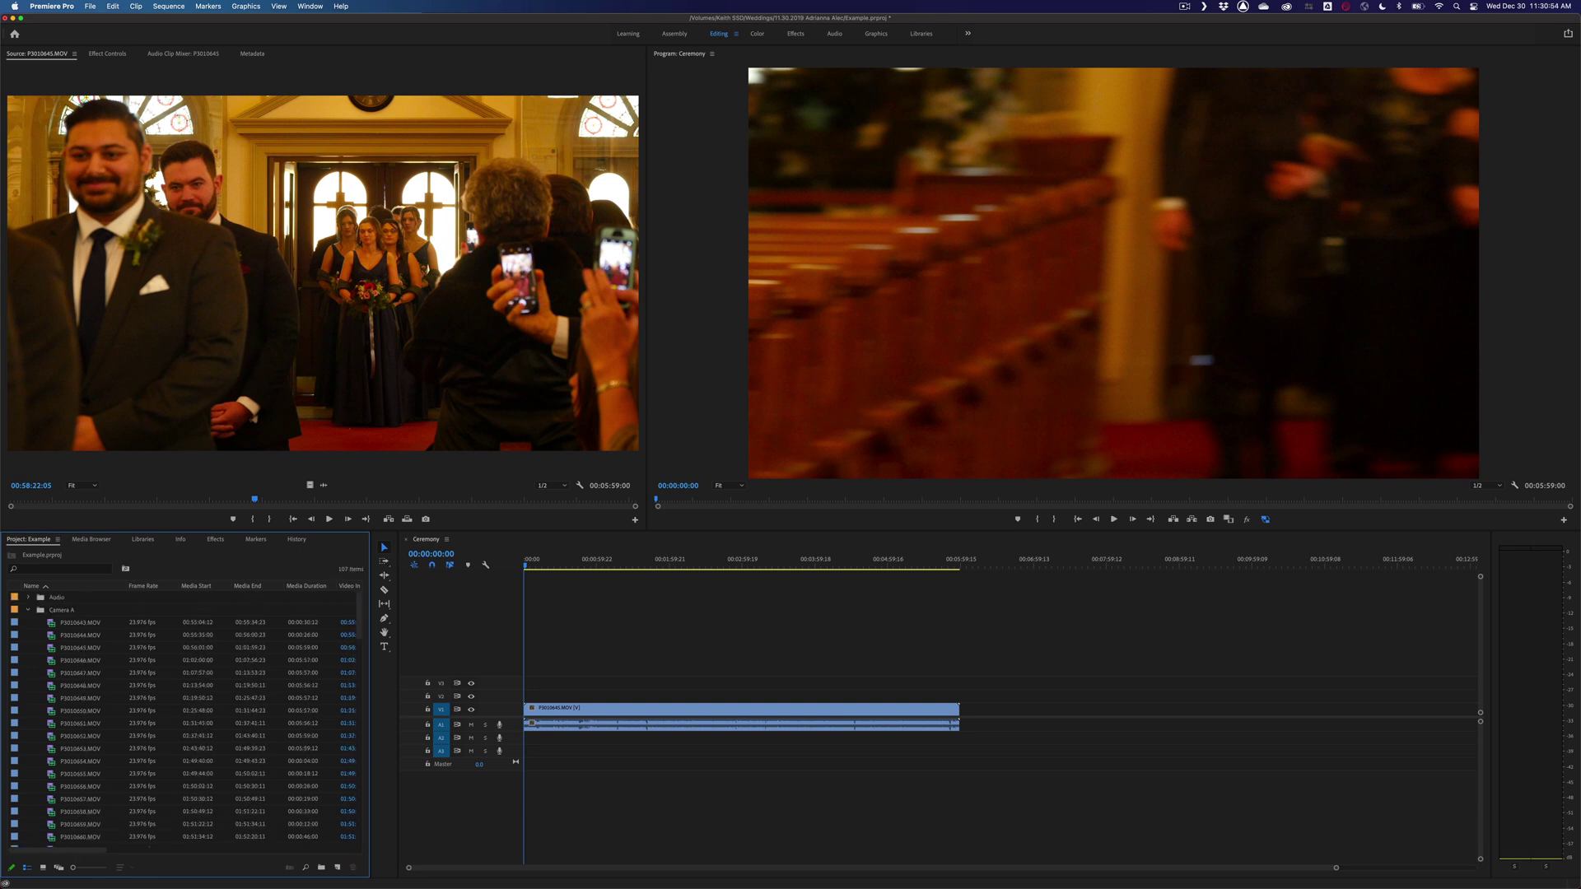
Delete the original clip from the Ceremony timeline and preview Camera A clips up to P3010654.MOV.
{"action": "left_click", "coordinate": [661, 774]}
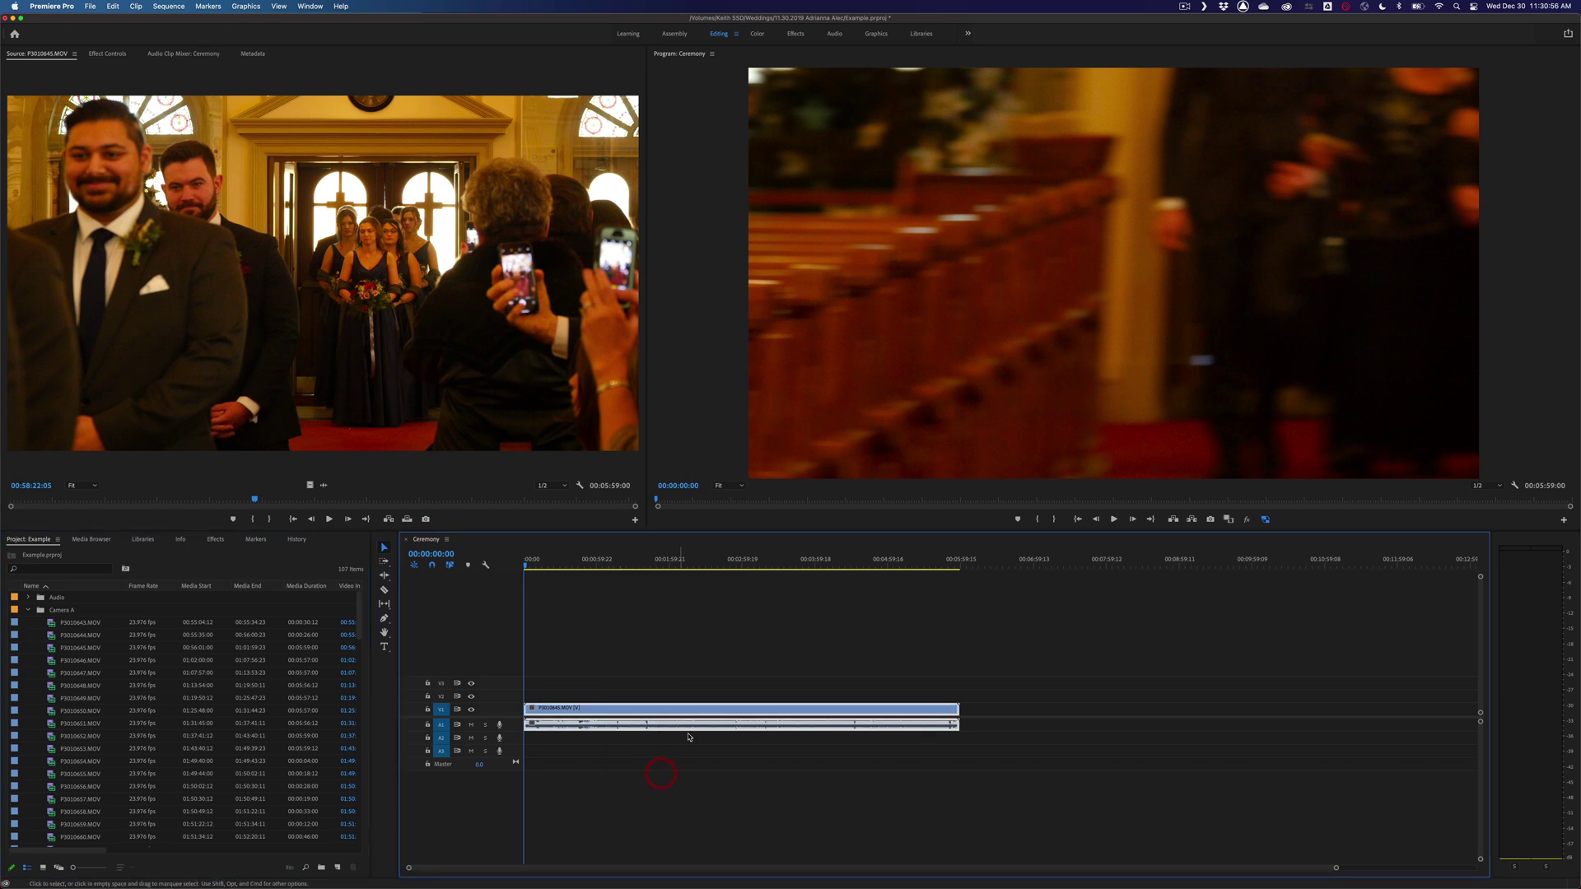
{"action": "key", "text": "BackSpace"}
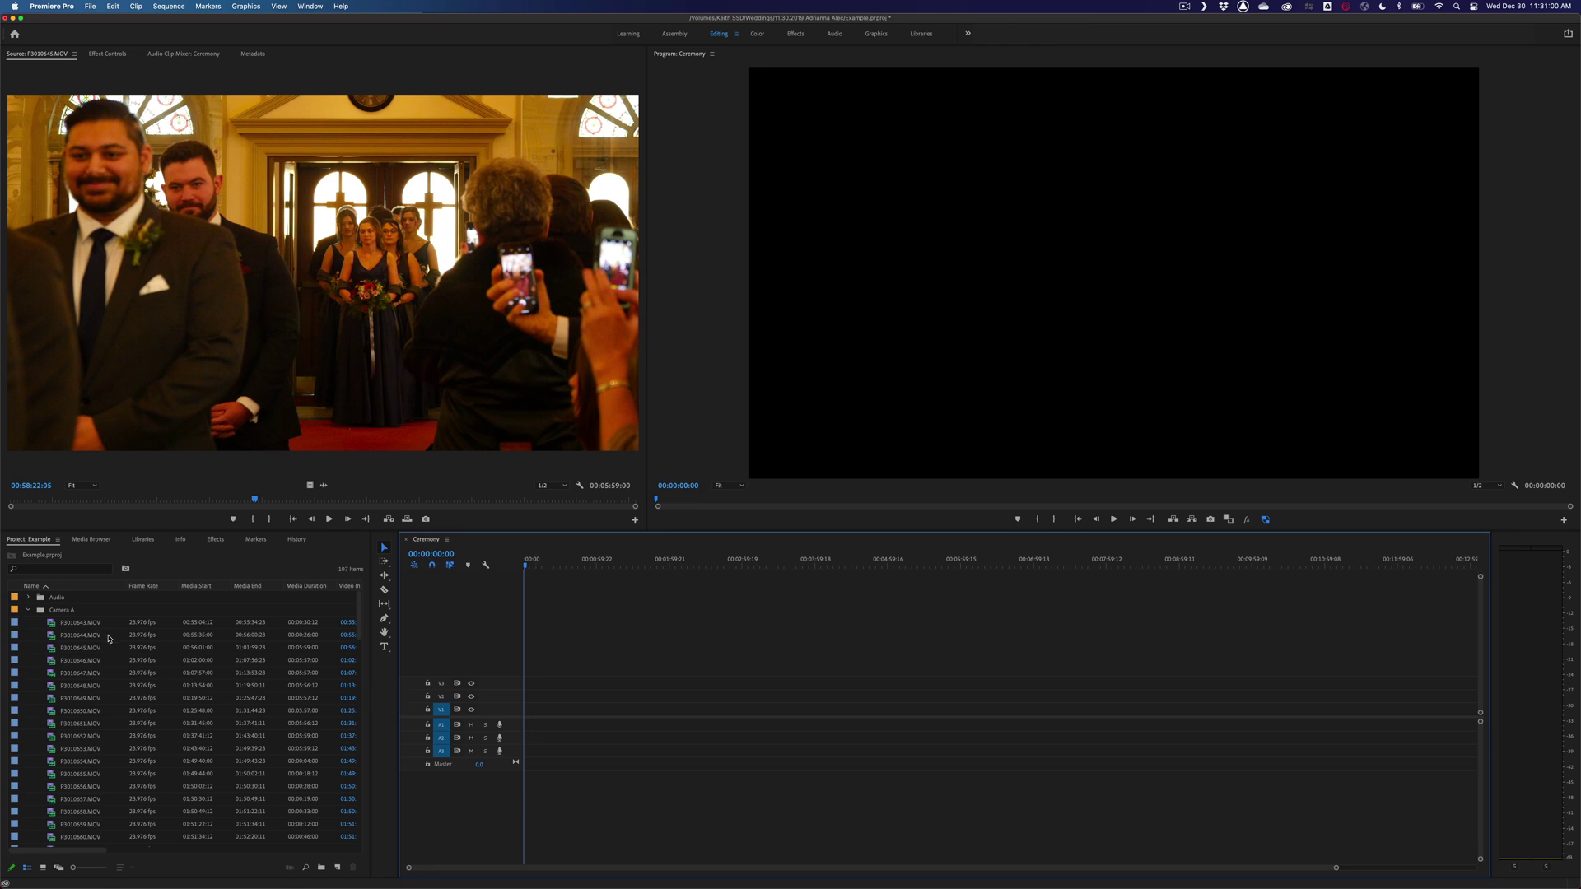
{"action": "left_click", "coordinate": [76, 648]}
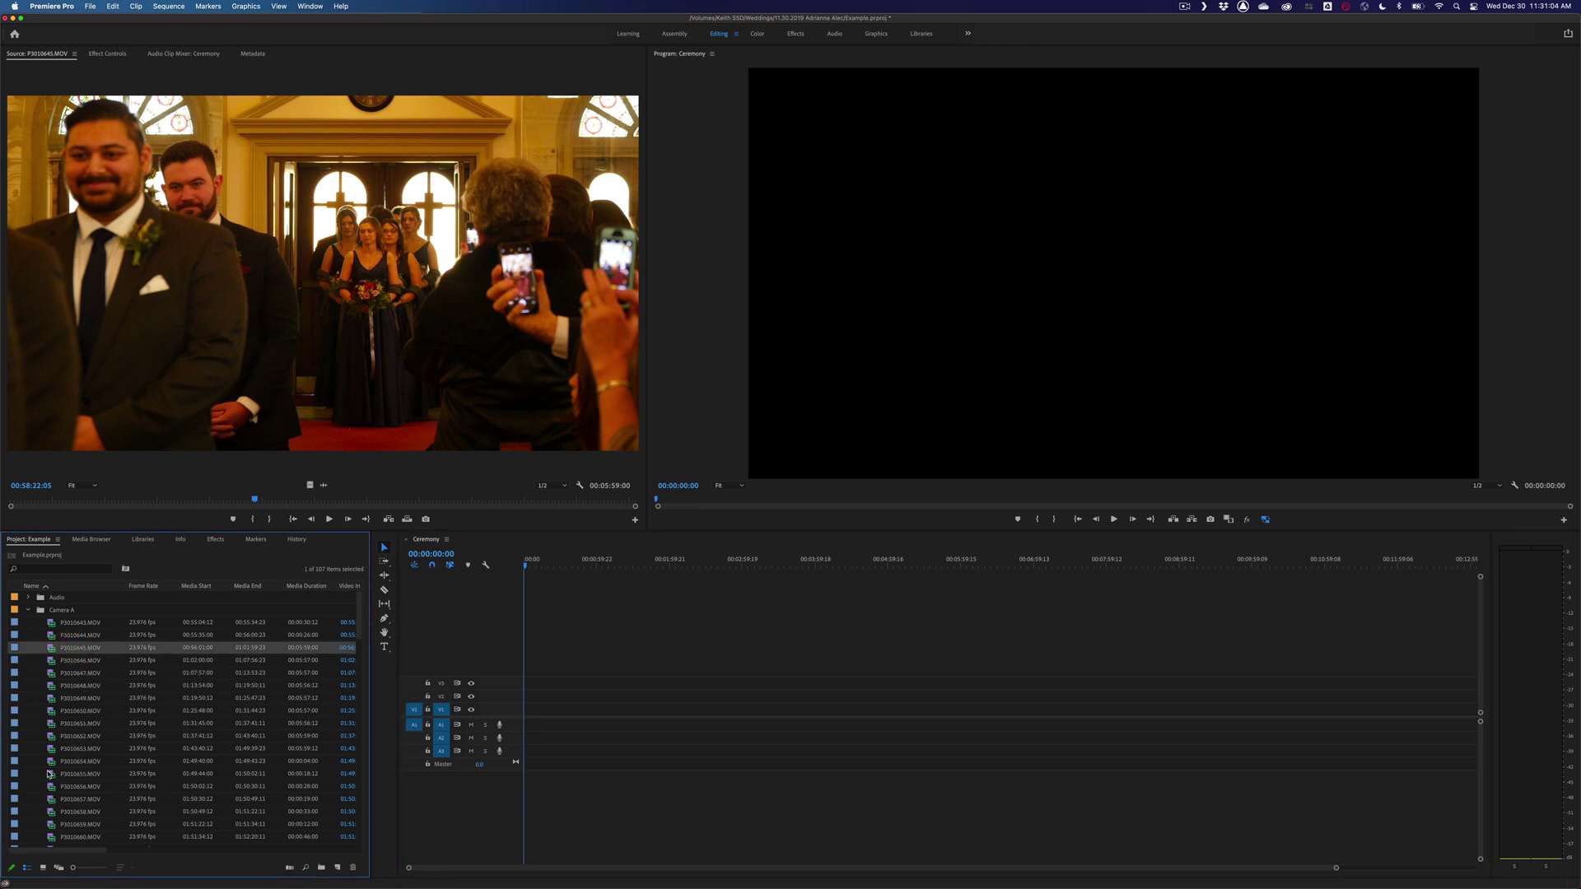
{"action": "double_click", "coordinate": [50, 774]}
{"action": "double_click", "coordinate": [51, 762]}
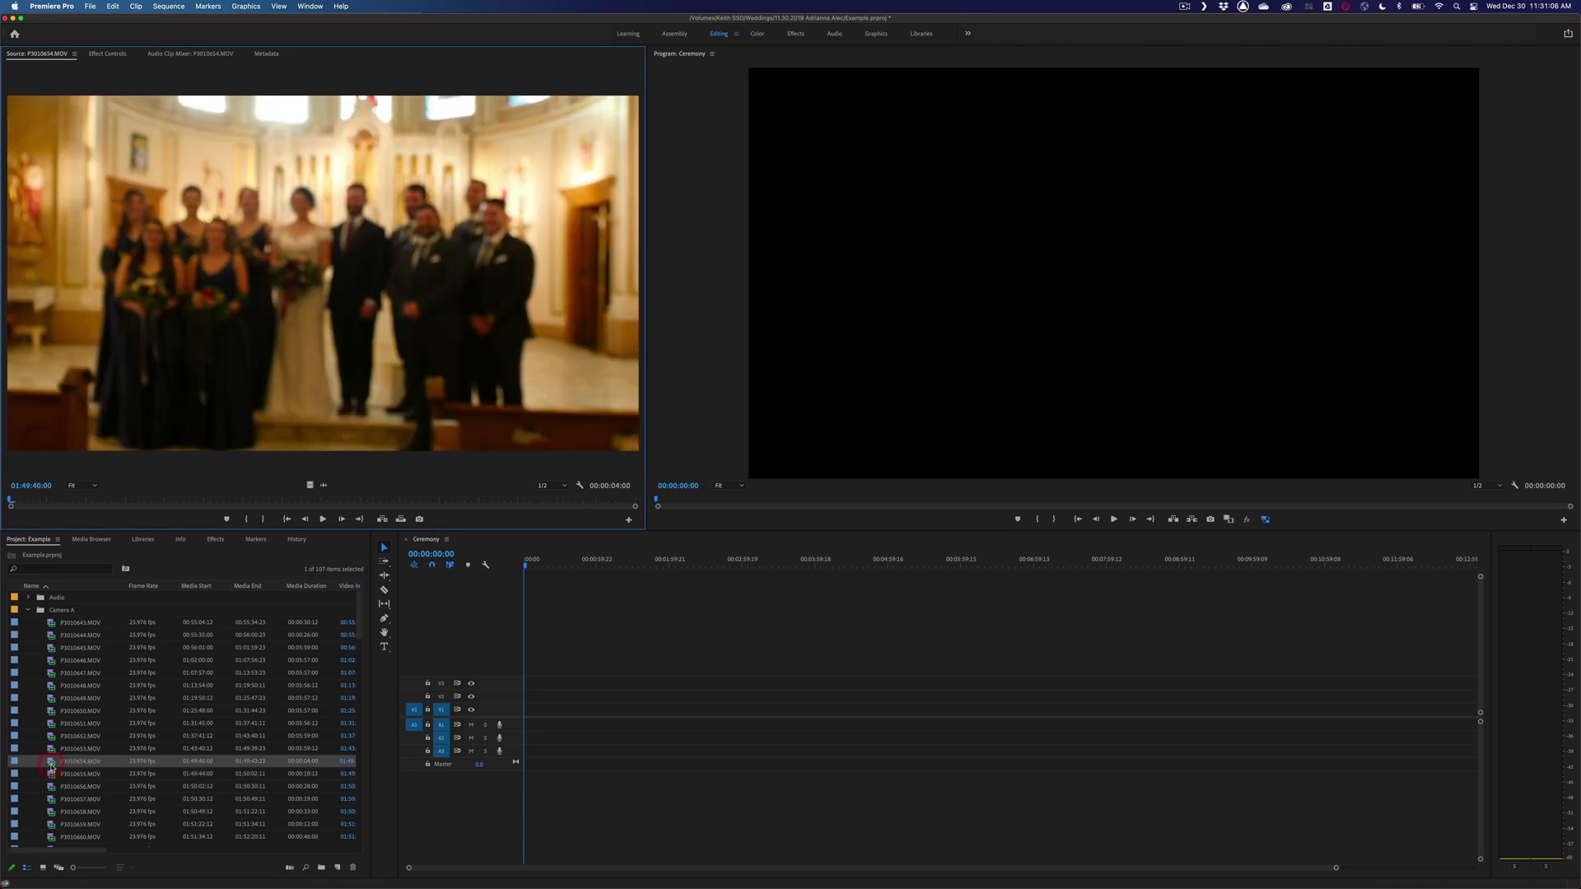
Place Camera A clips P3010645–P3010654 end to end in Ceremony, fit the view, collapse the bin.
{"action": "key", "text": "shift"}
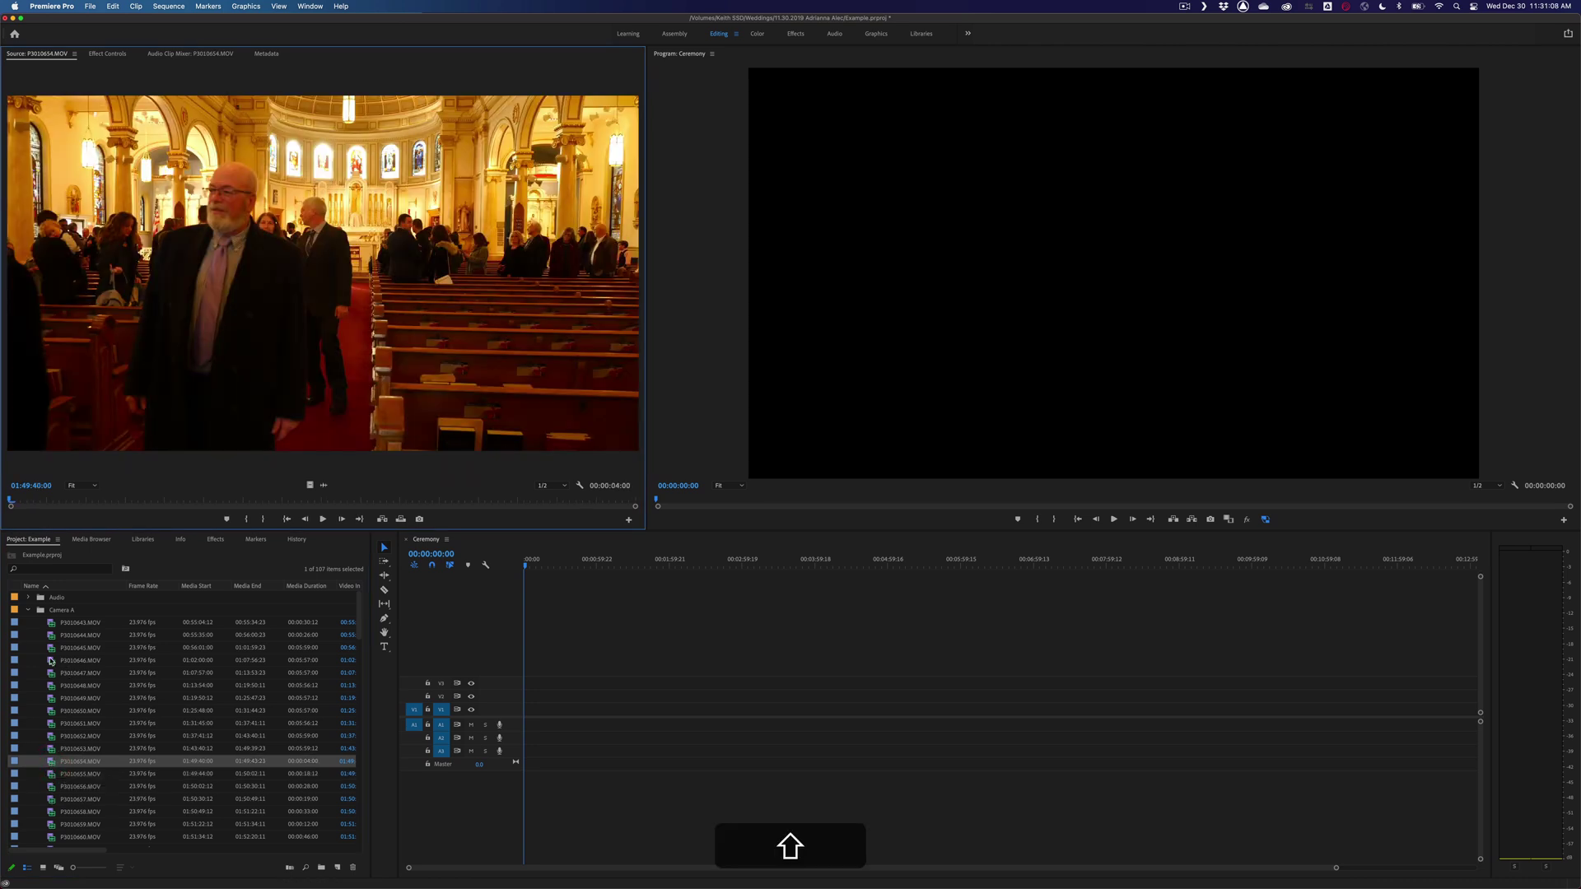
{"action": "left_click", "coordinate": [49, 648]}
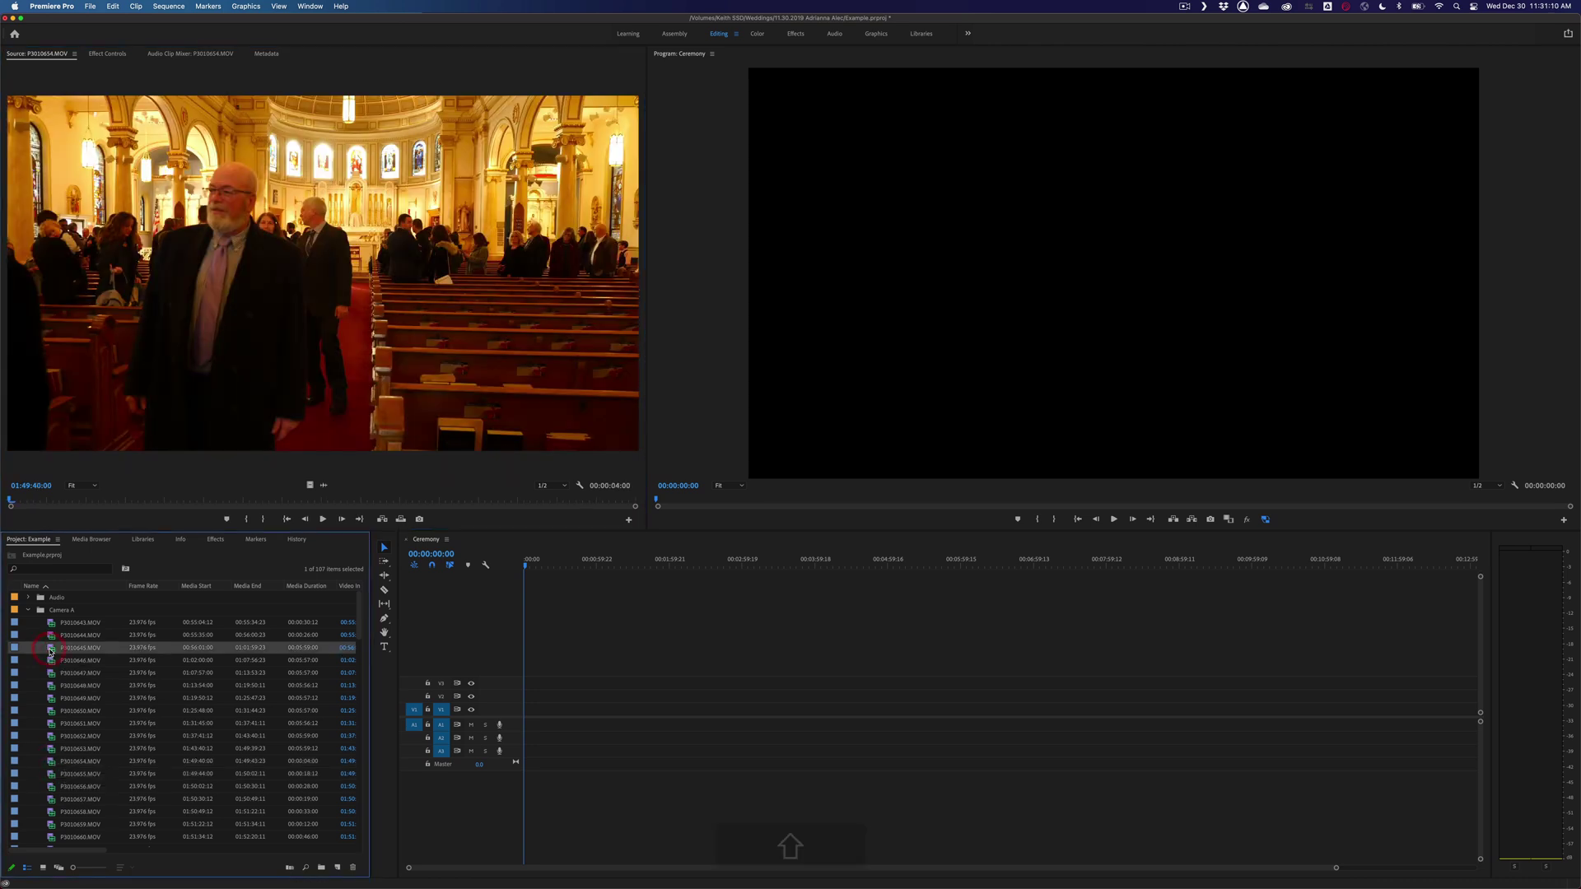
{"action": "left_click", "coordinate": [51, 767], "text": "shift"}
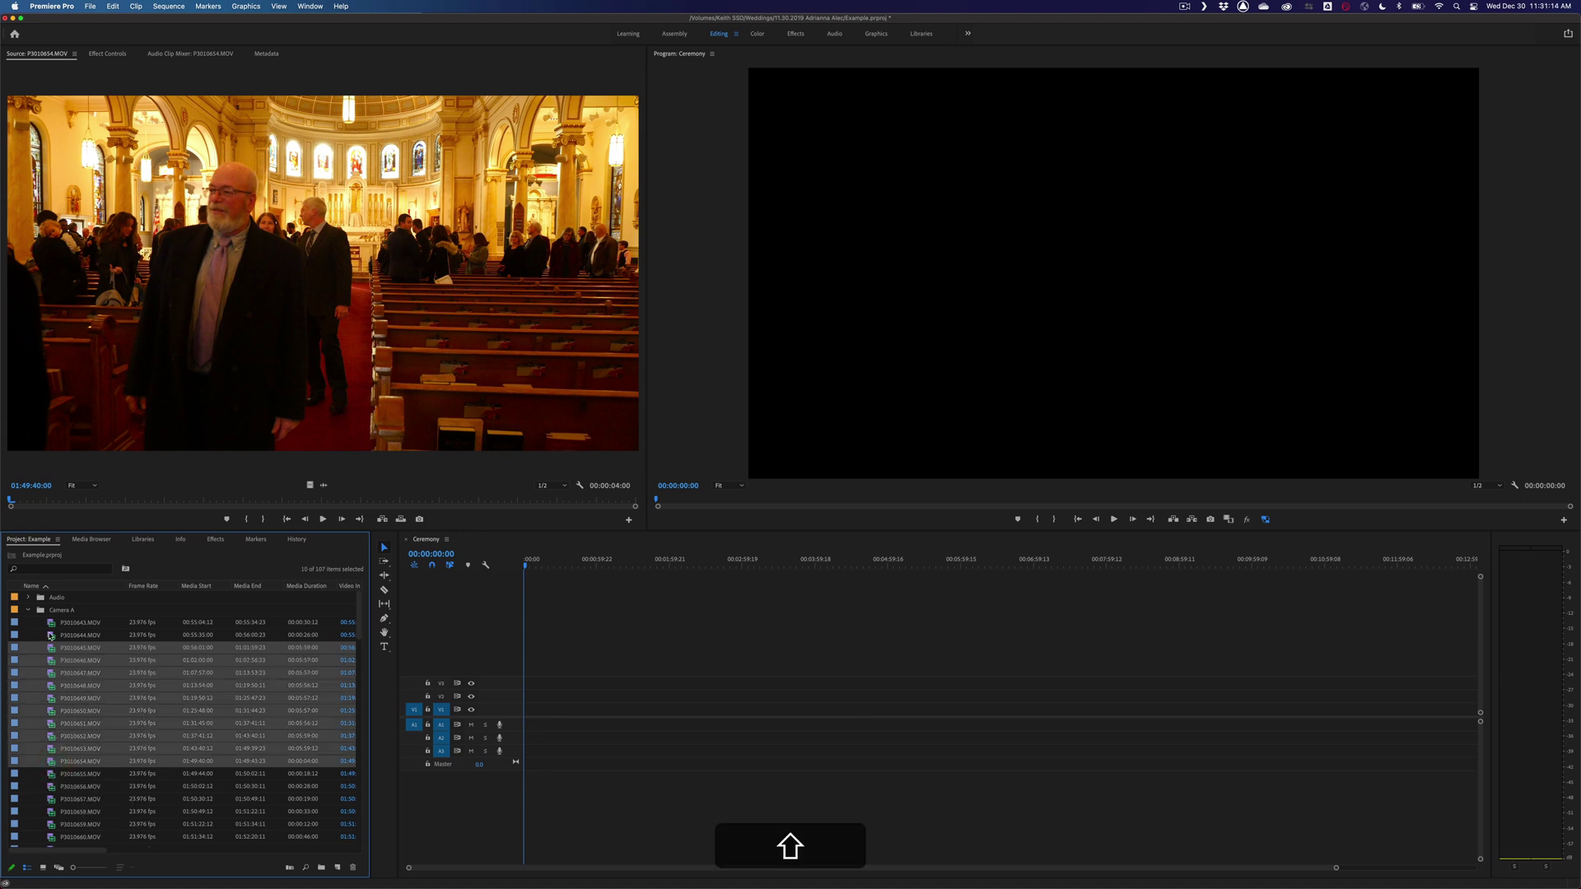
{"action": "left_click_drag", "start_coordinate": [51, 649], "coordinate": [530, 713]}
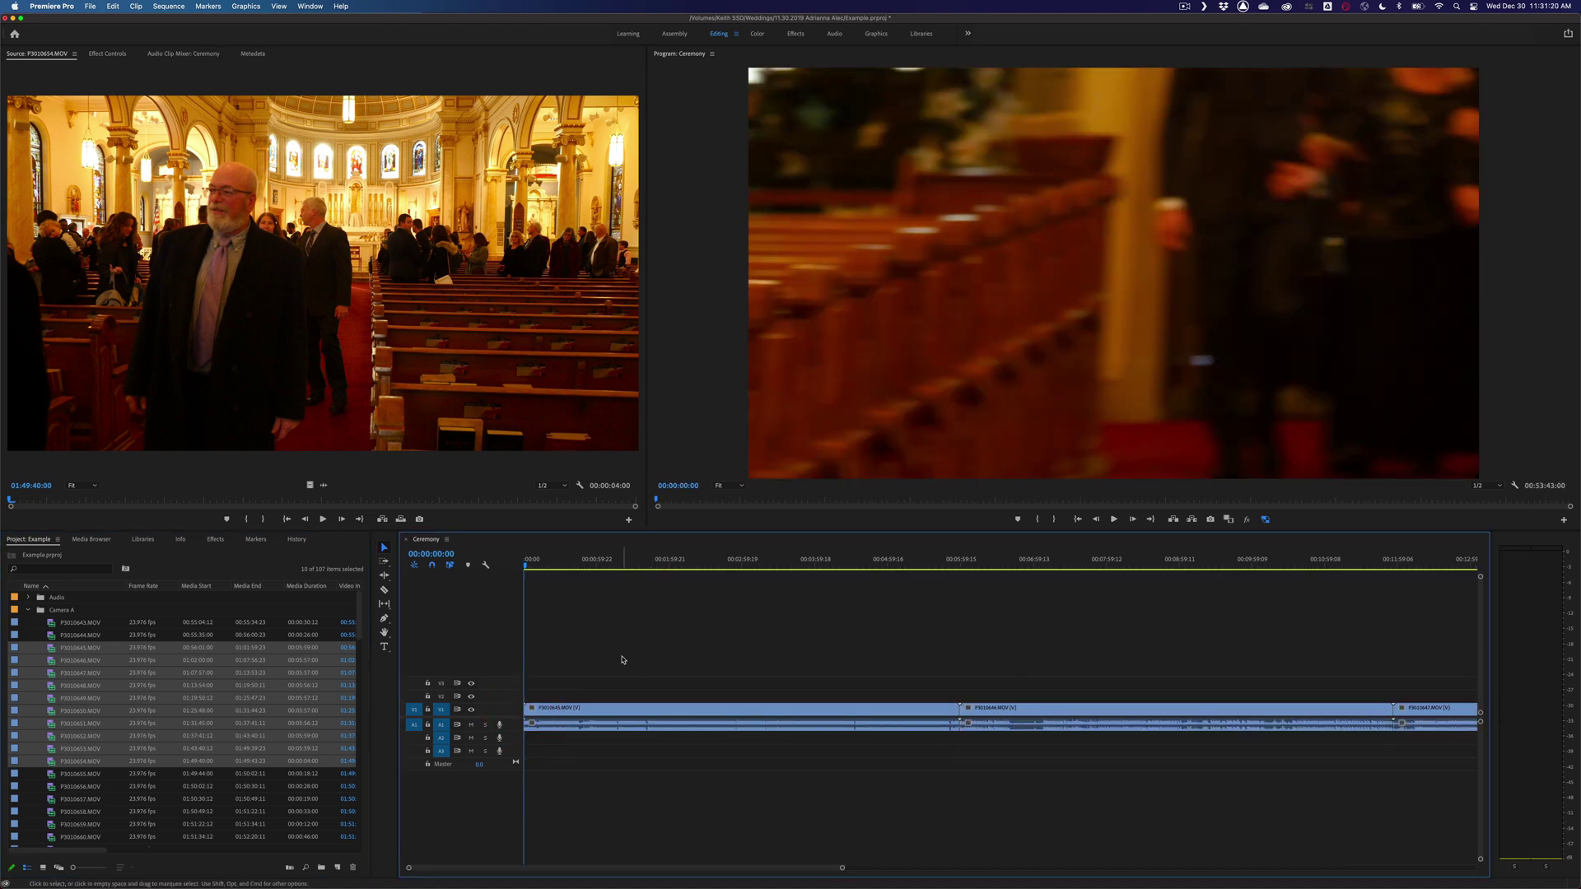
{"action": "key", "text": "backslash"}
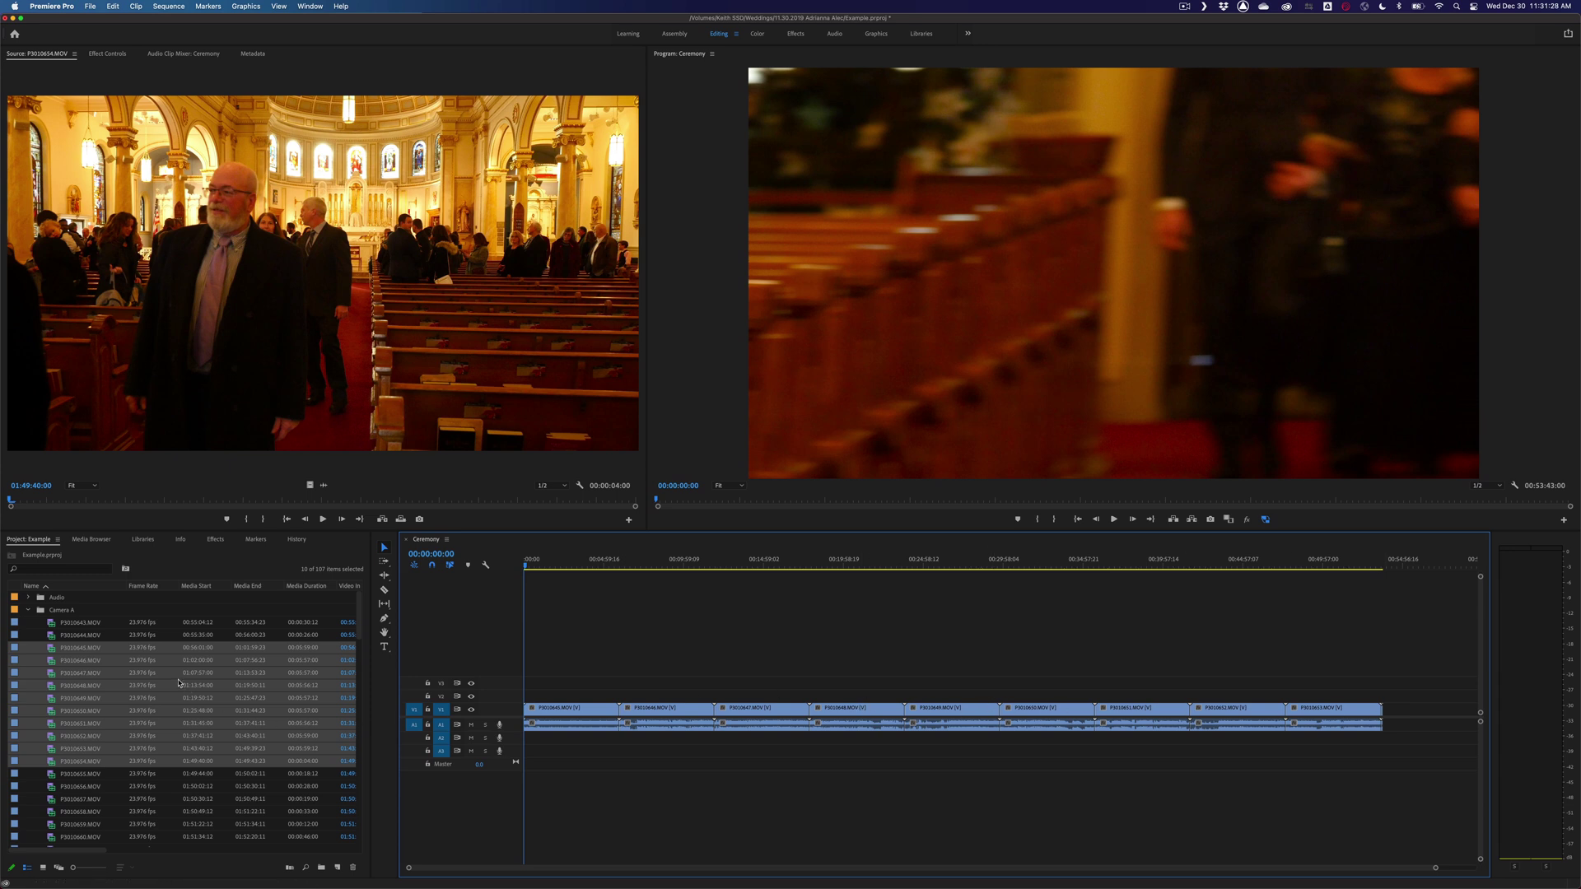
{"action": "left_click", "coordinate": [28, 611]}
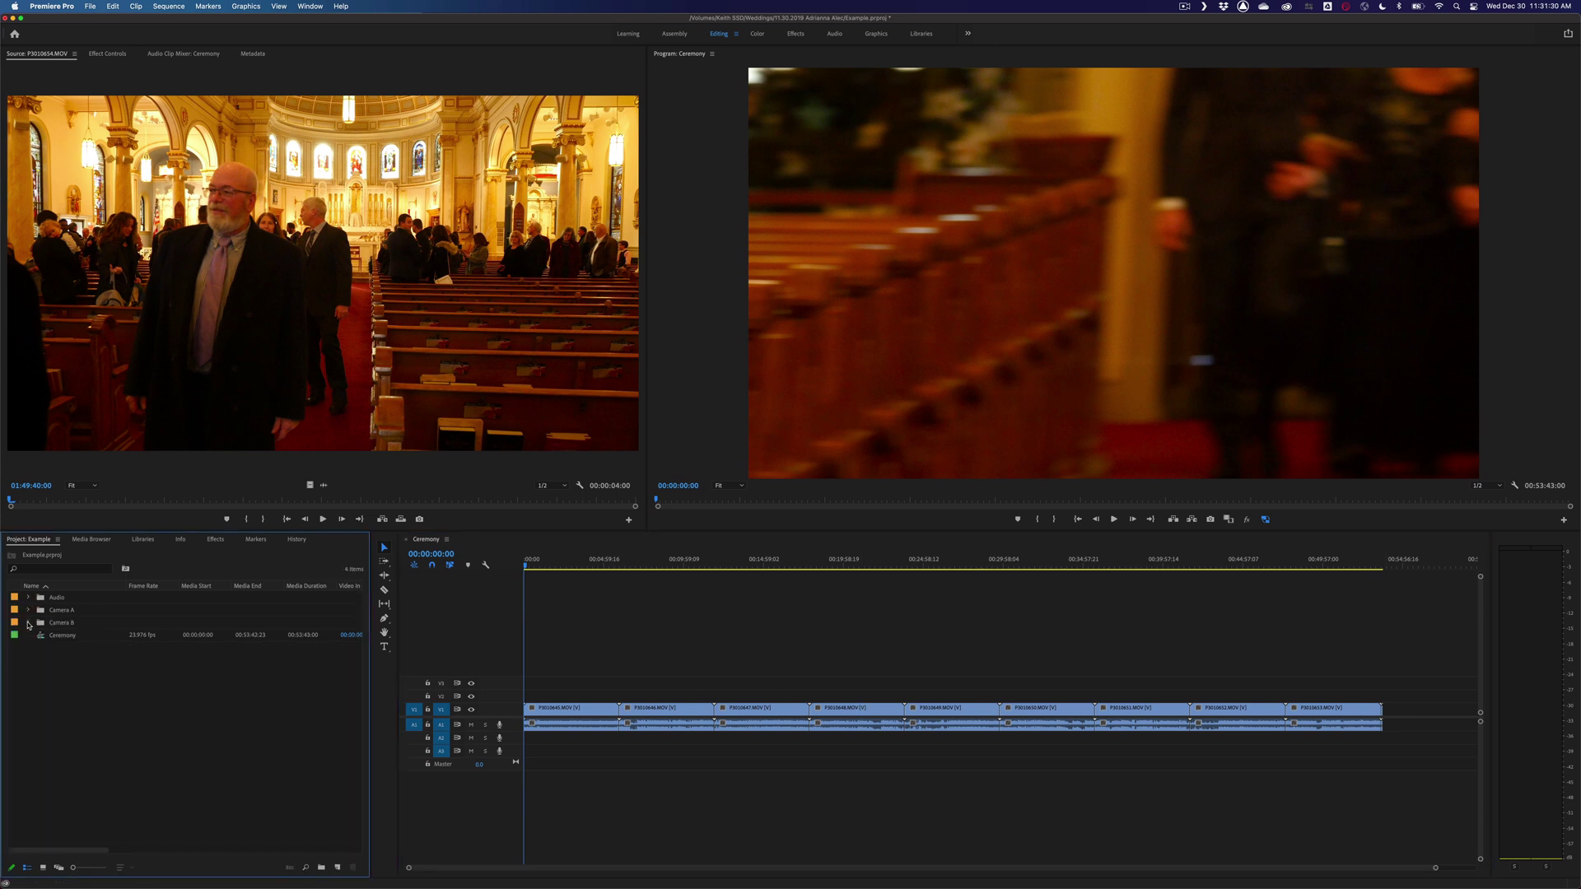
Expand Camera B, preview clips P3020219–P3020224, and select P3020213 through P3020223.
{"action": "left_click", "coordinate": [28, 623]}
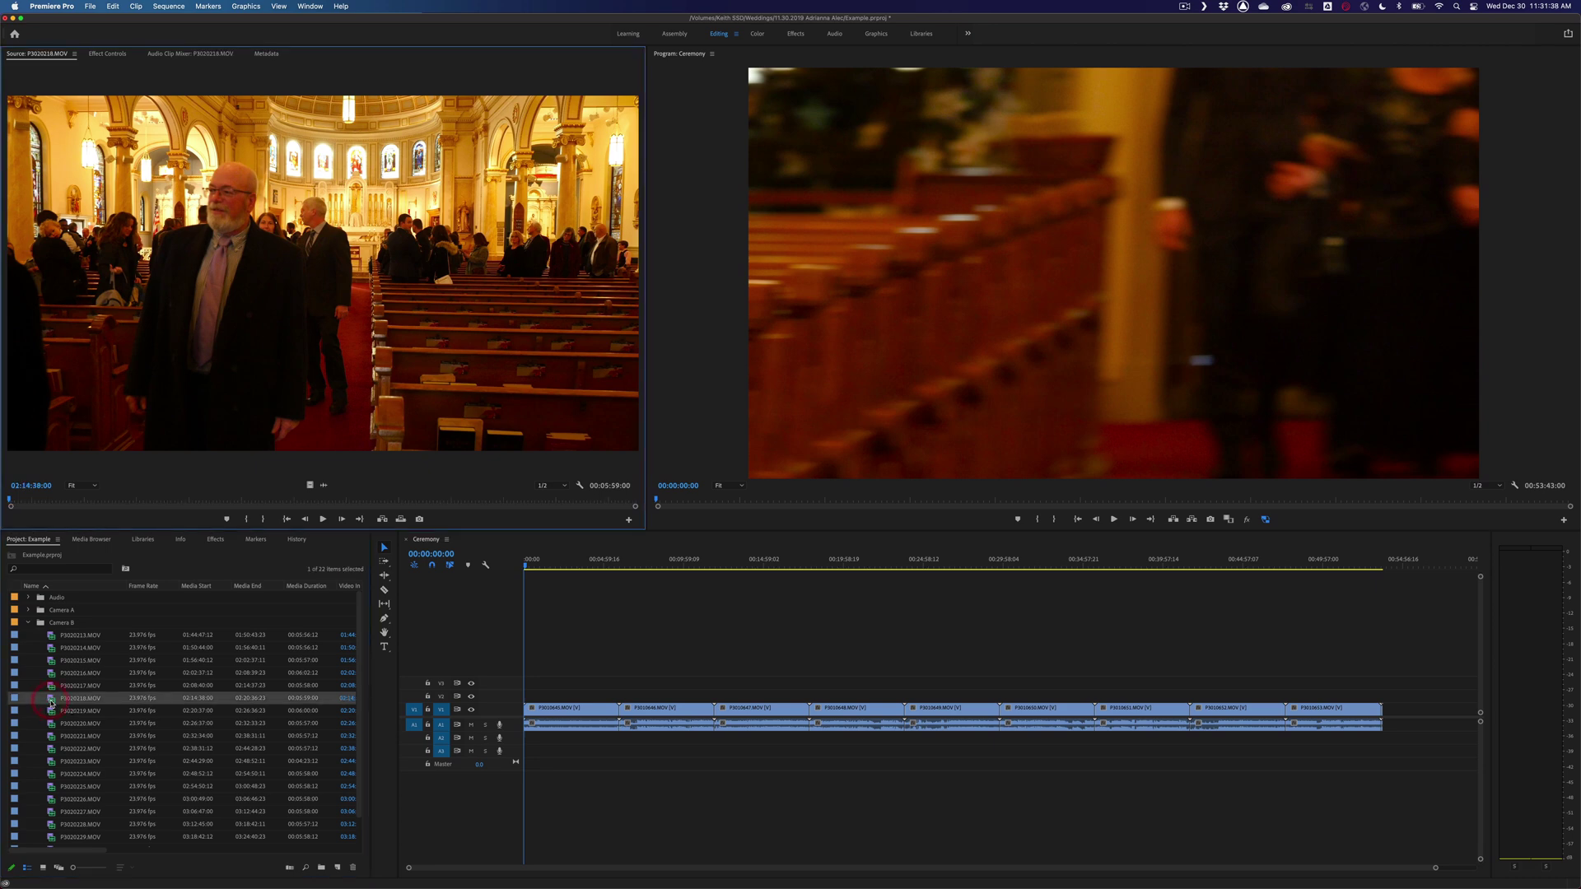
{"action": "double_click", "coordinate": [51, 711]}
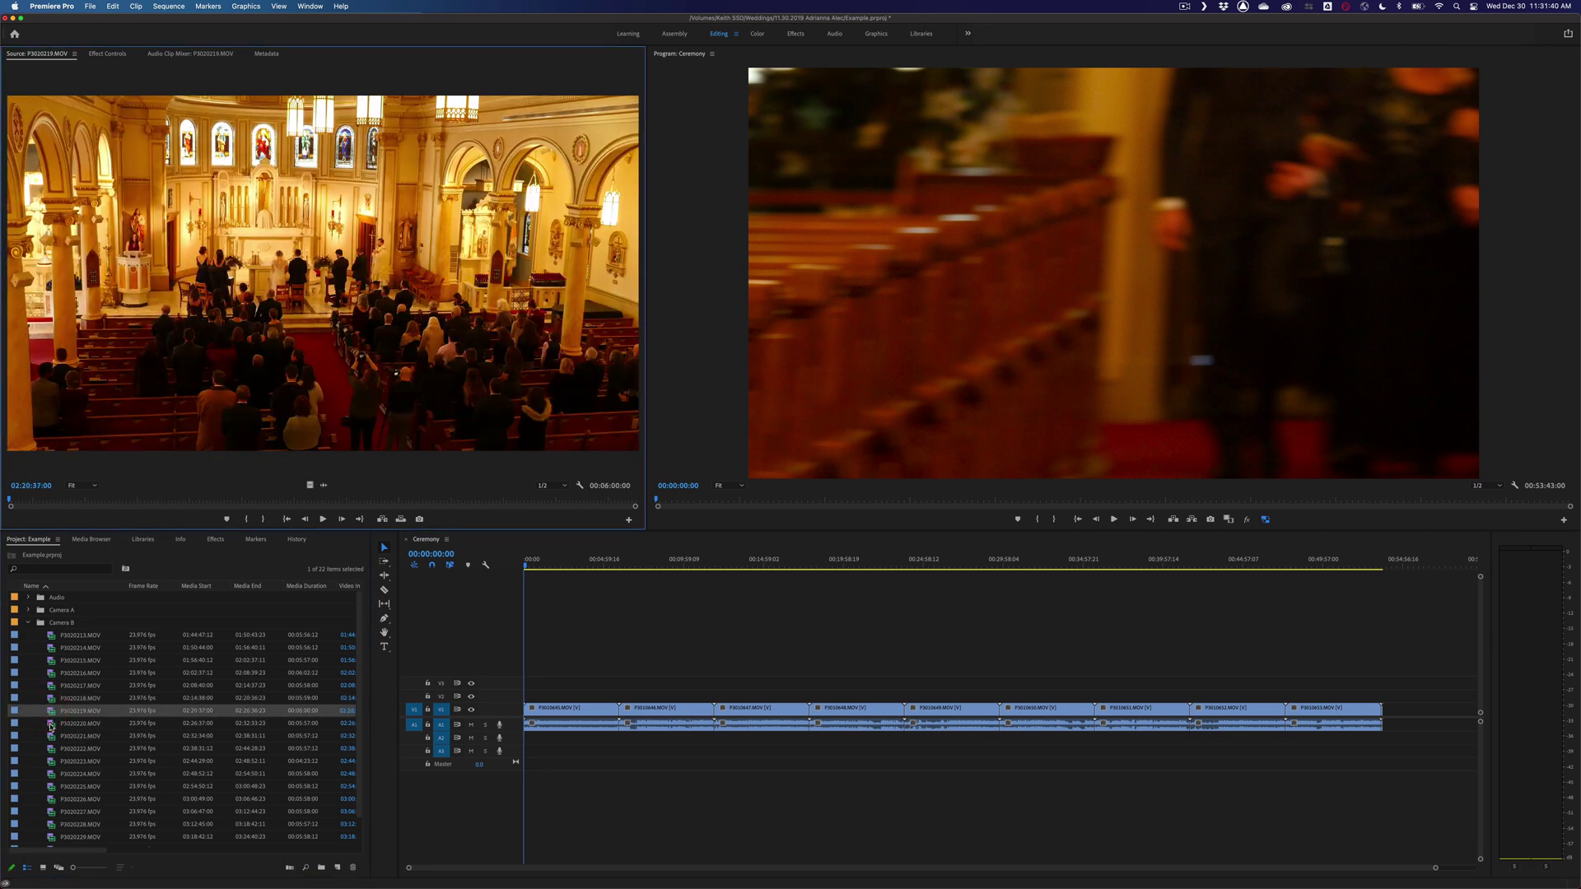
{"action": "double_click", "coordinate": [51, 723]}
{"action": "double_click", "coordinate": [51, 736]}
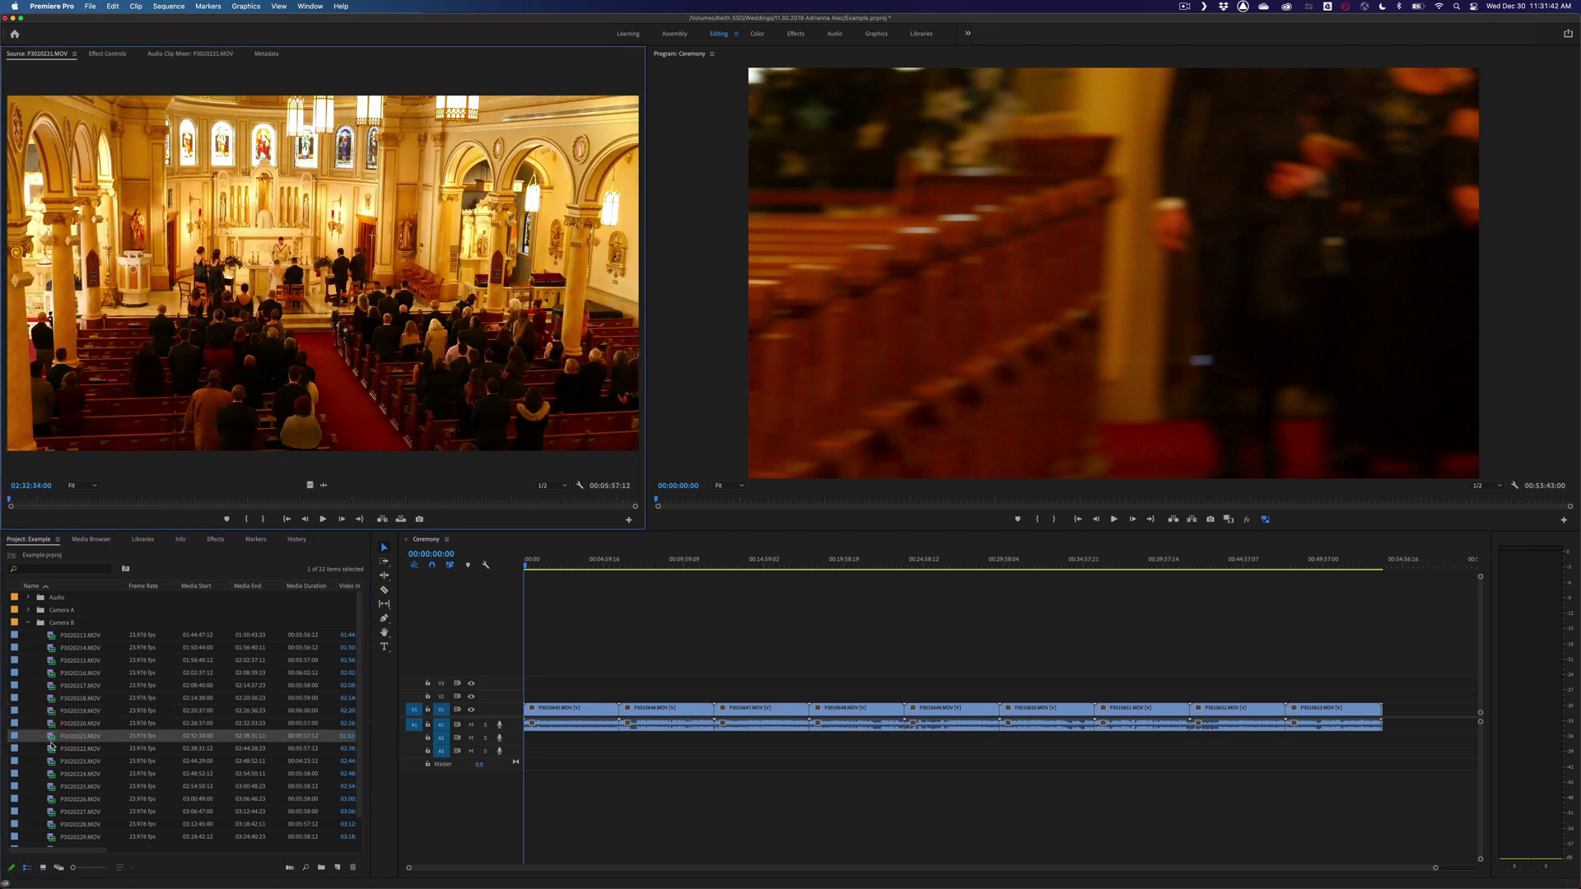
{"action": "double_click", "coordinate": [51, 749]}
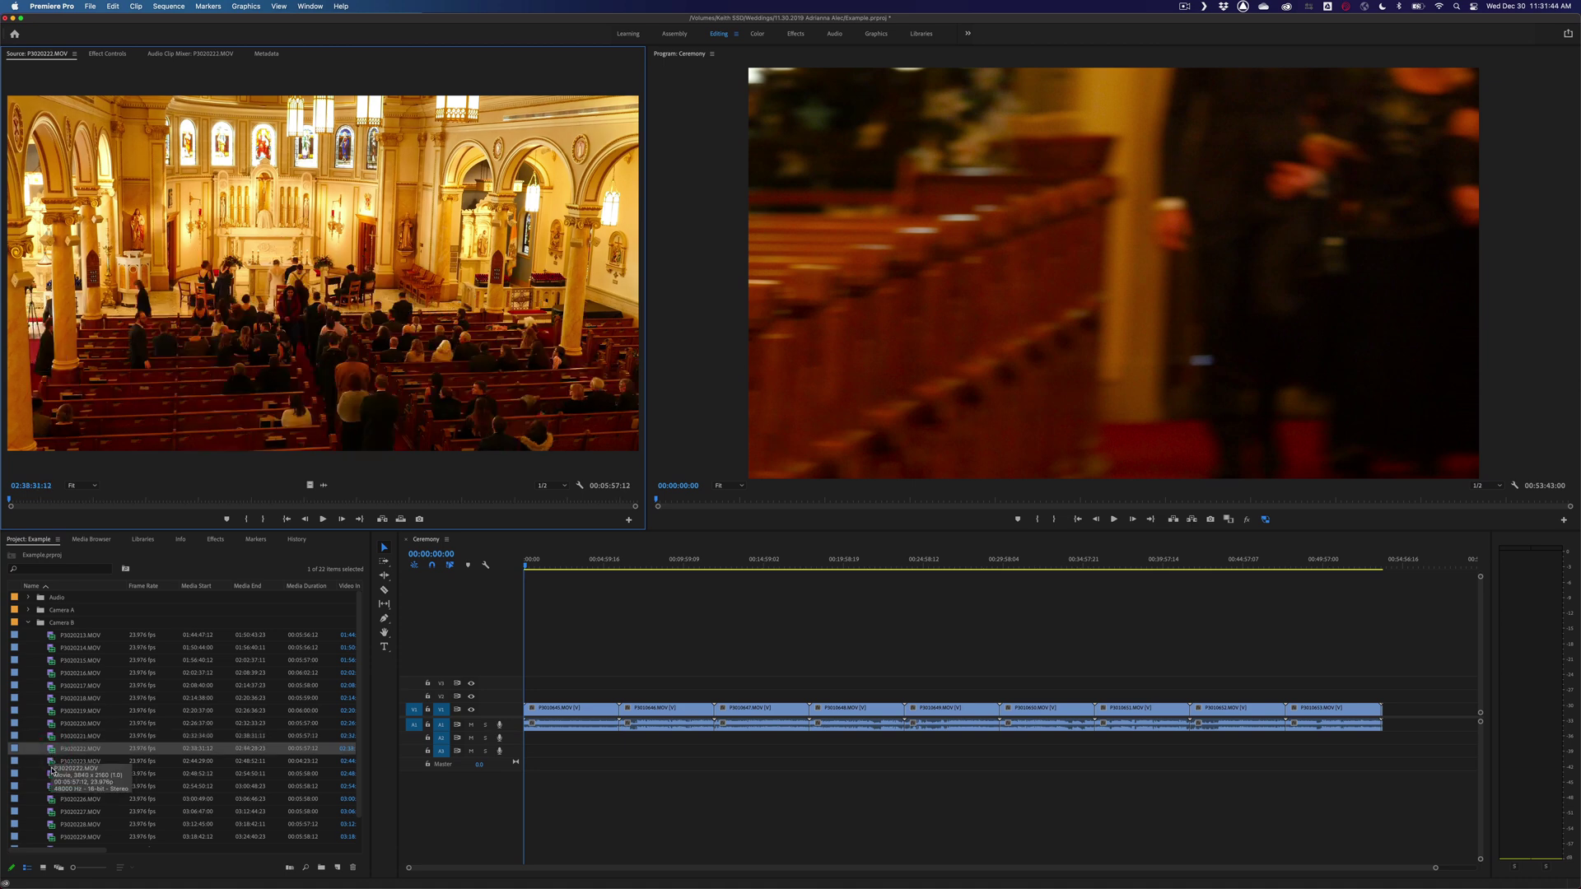
{"action": "double_click", "coordinate": [51, 773]}
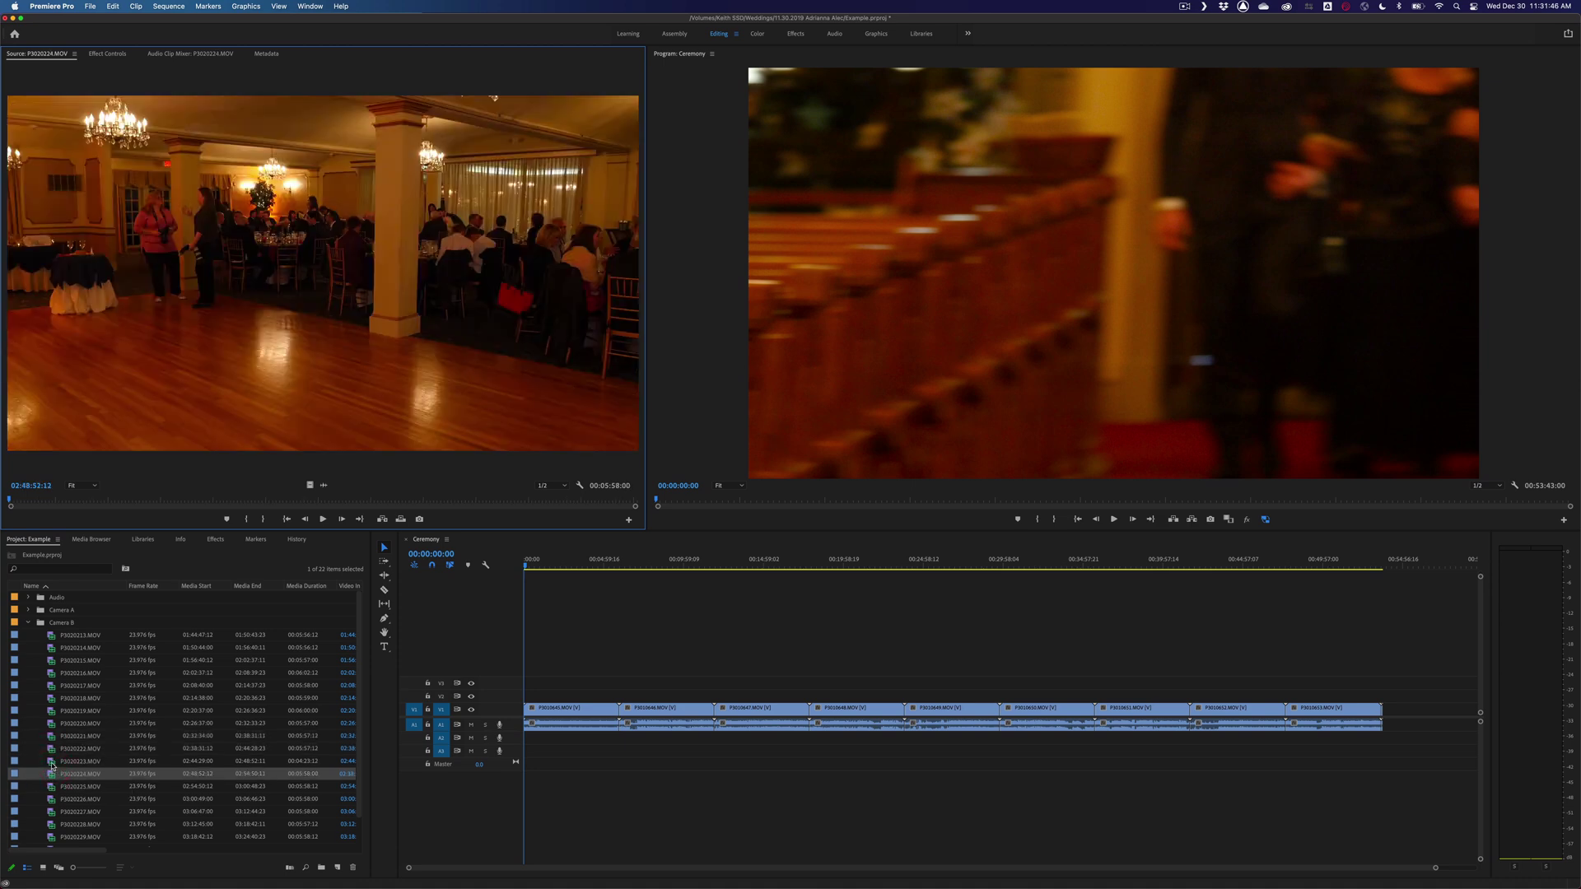
{"action": "double_click", "coordinate": [51, 763]}
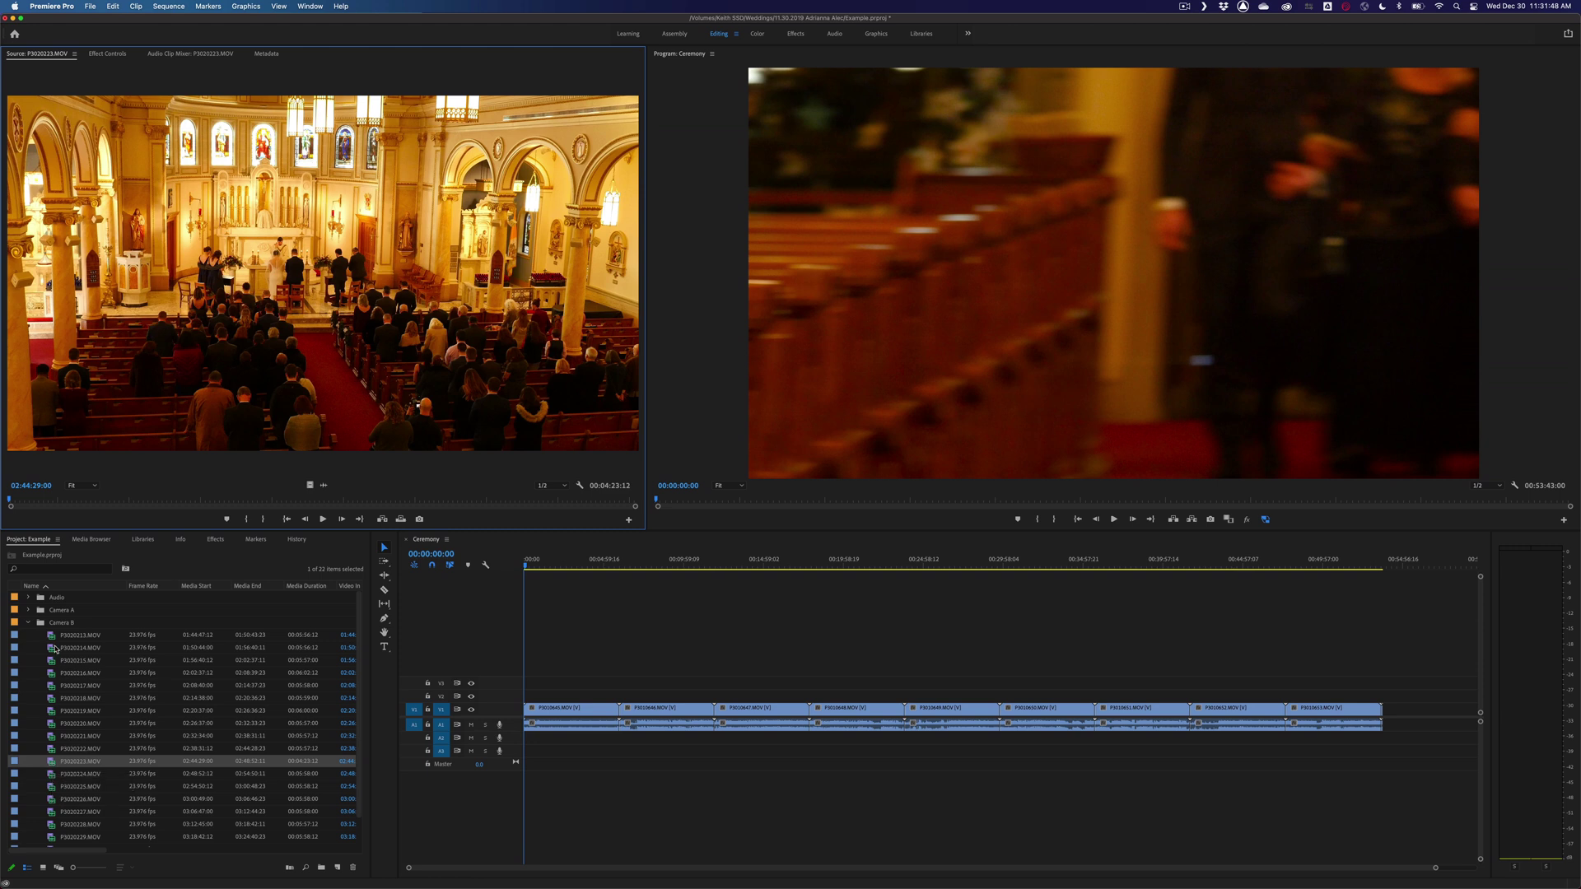
{"action": "left_click", "coordinate": [54, 640], "text": "shift"}
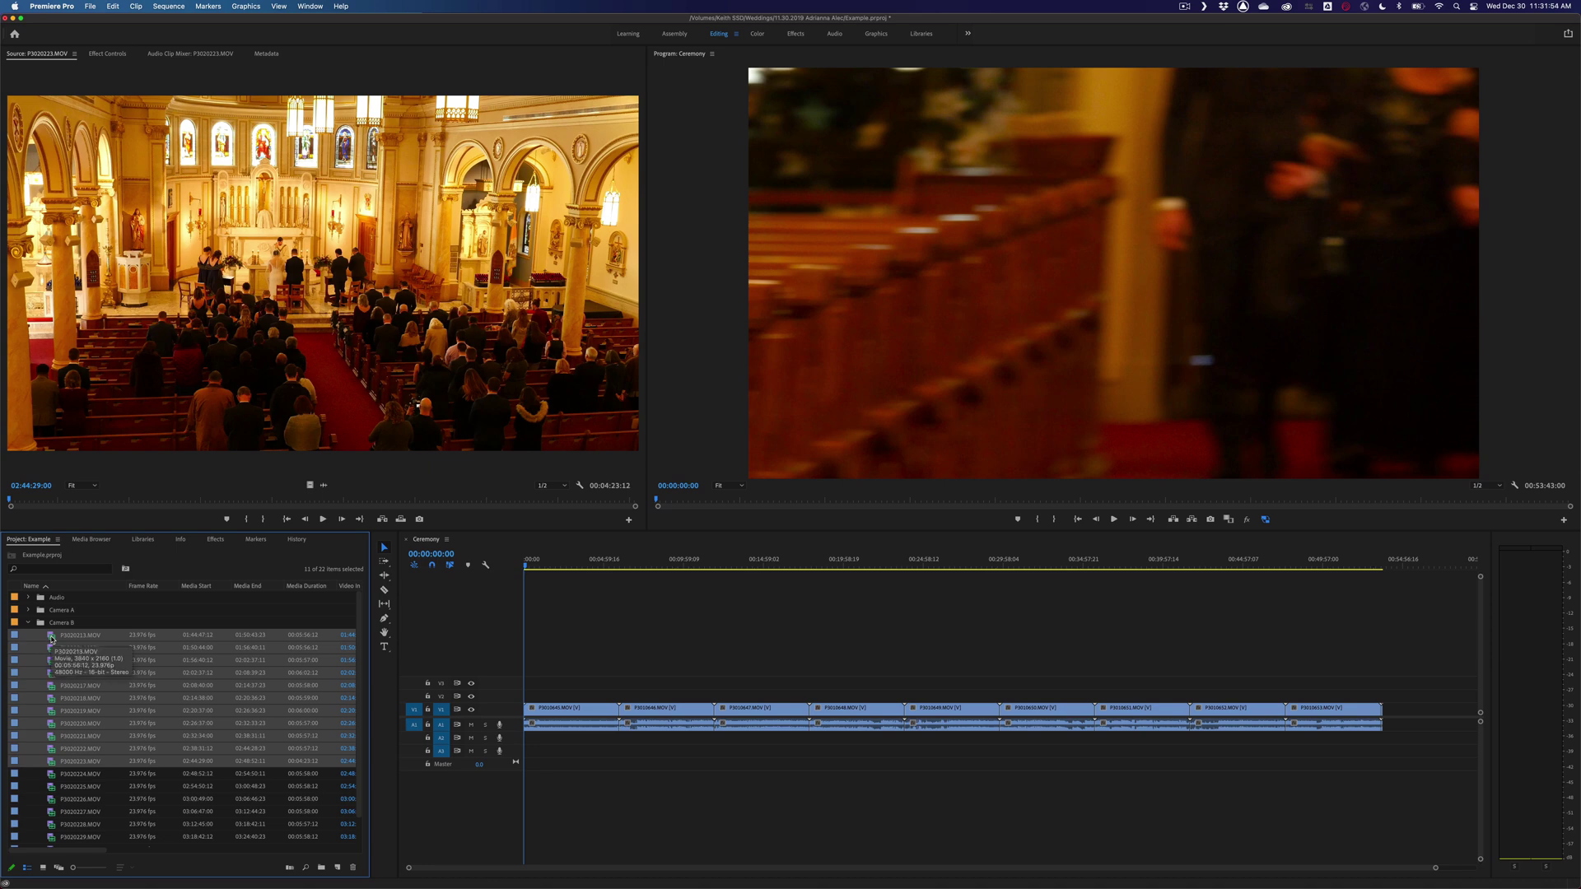
Stack the Camera B clips on V2/A2 above Camera A, fit the timeline, and collapse the bin.
{"action": "left_click_drag", "start_coordinate": [51, 639], "coordinate": [529, 695]}
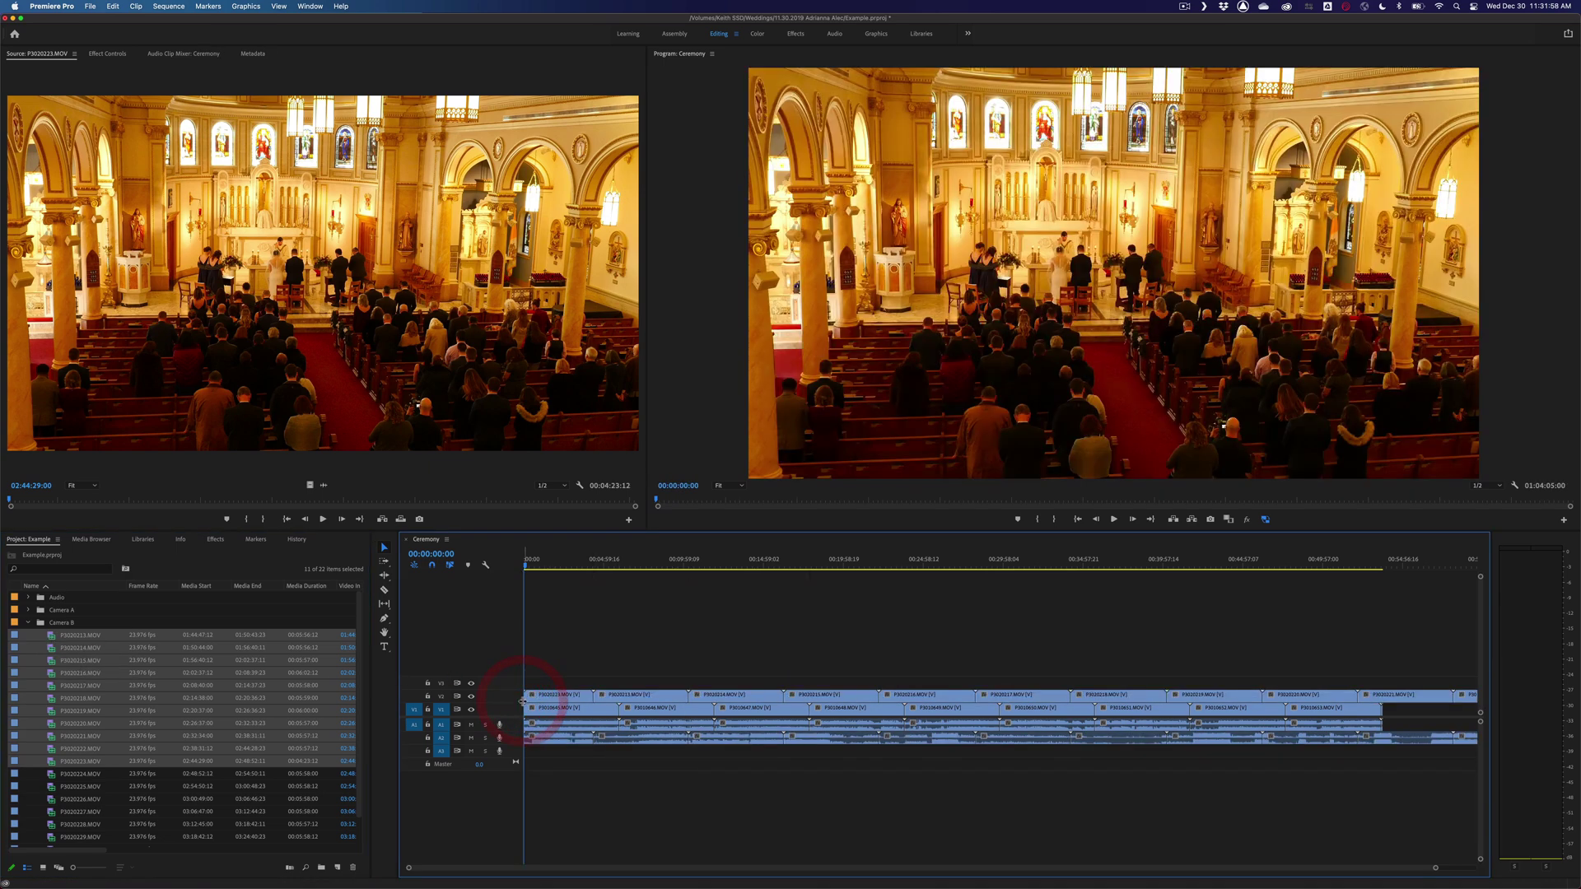
{"action": "scroll", "coordinate": [904, 704], "scroll_direction": "down", "scroll_amount": 5}
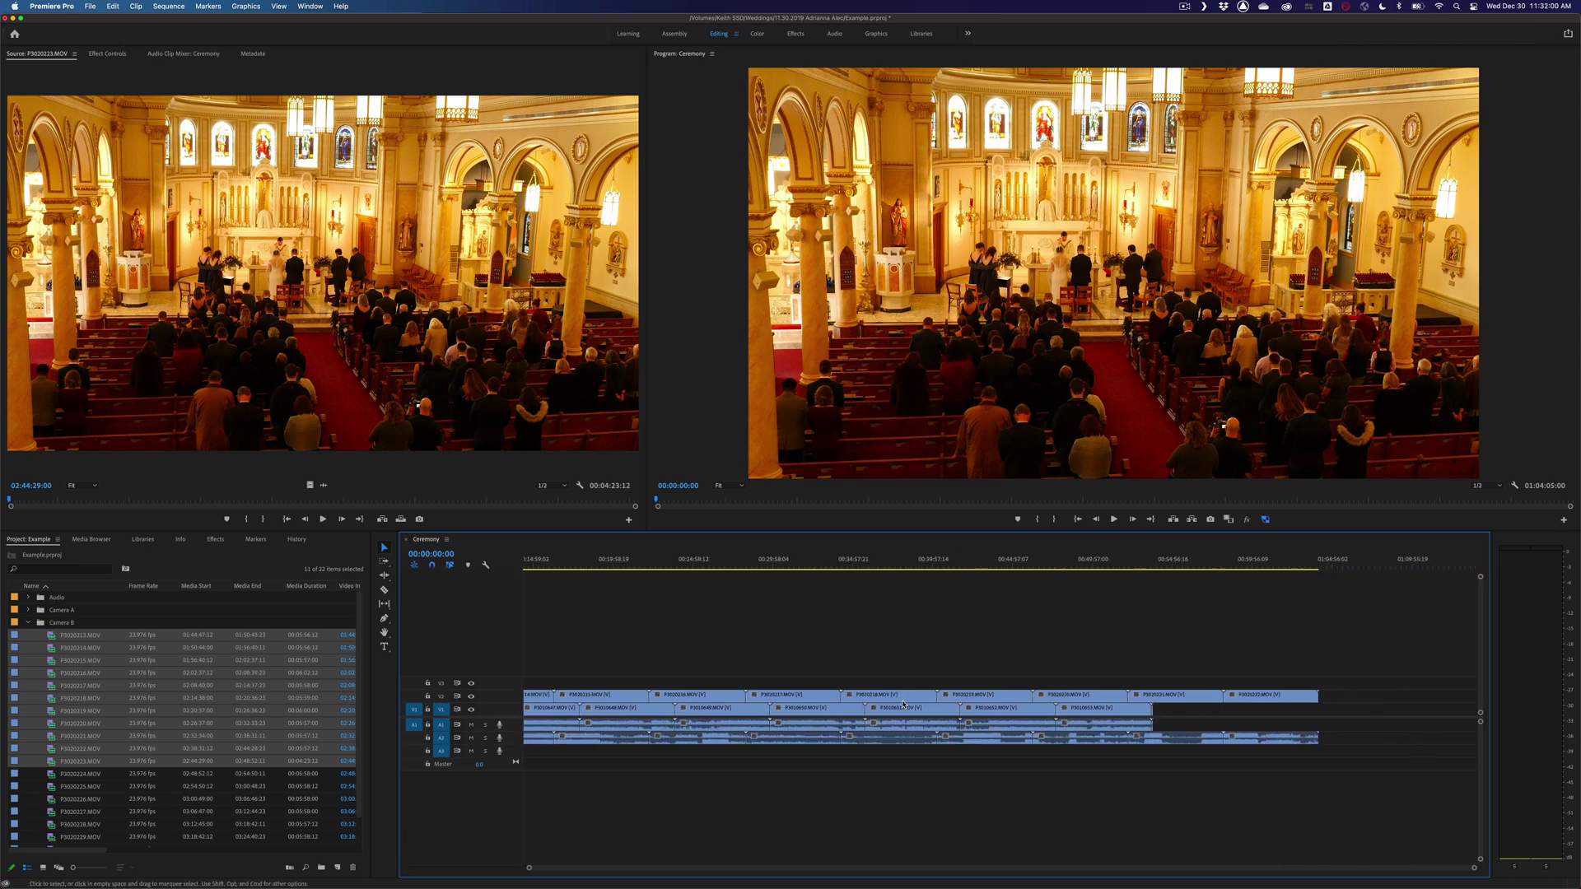
{"action": "key", "text": "backslash"}
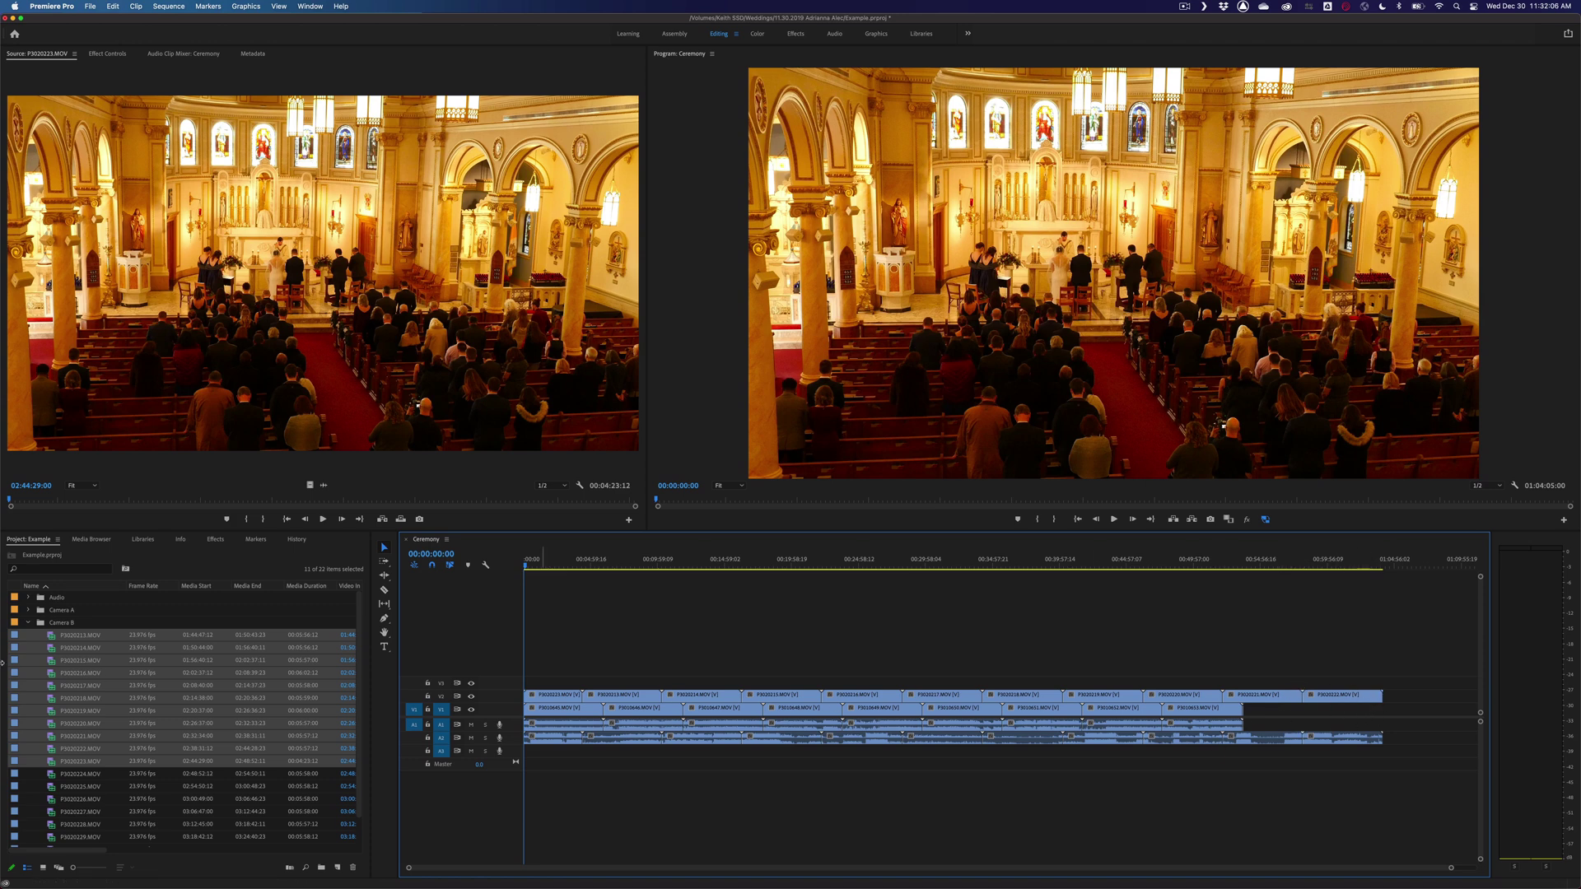
{"action": "left_click", "coordinate": [29, 622]}
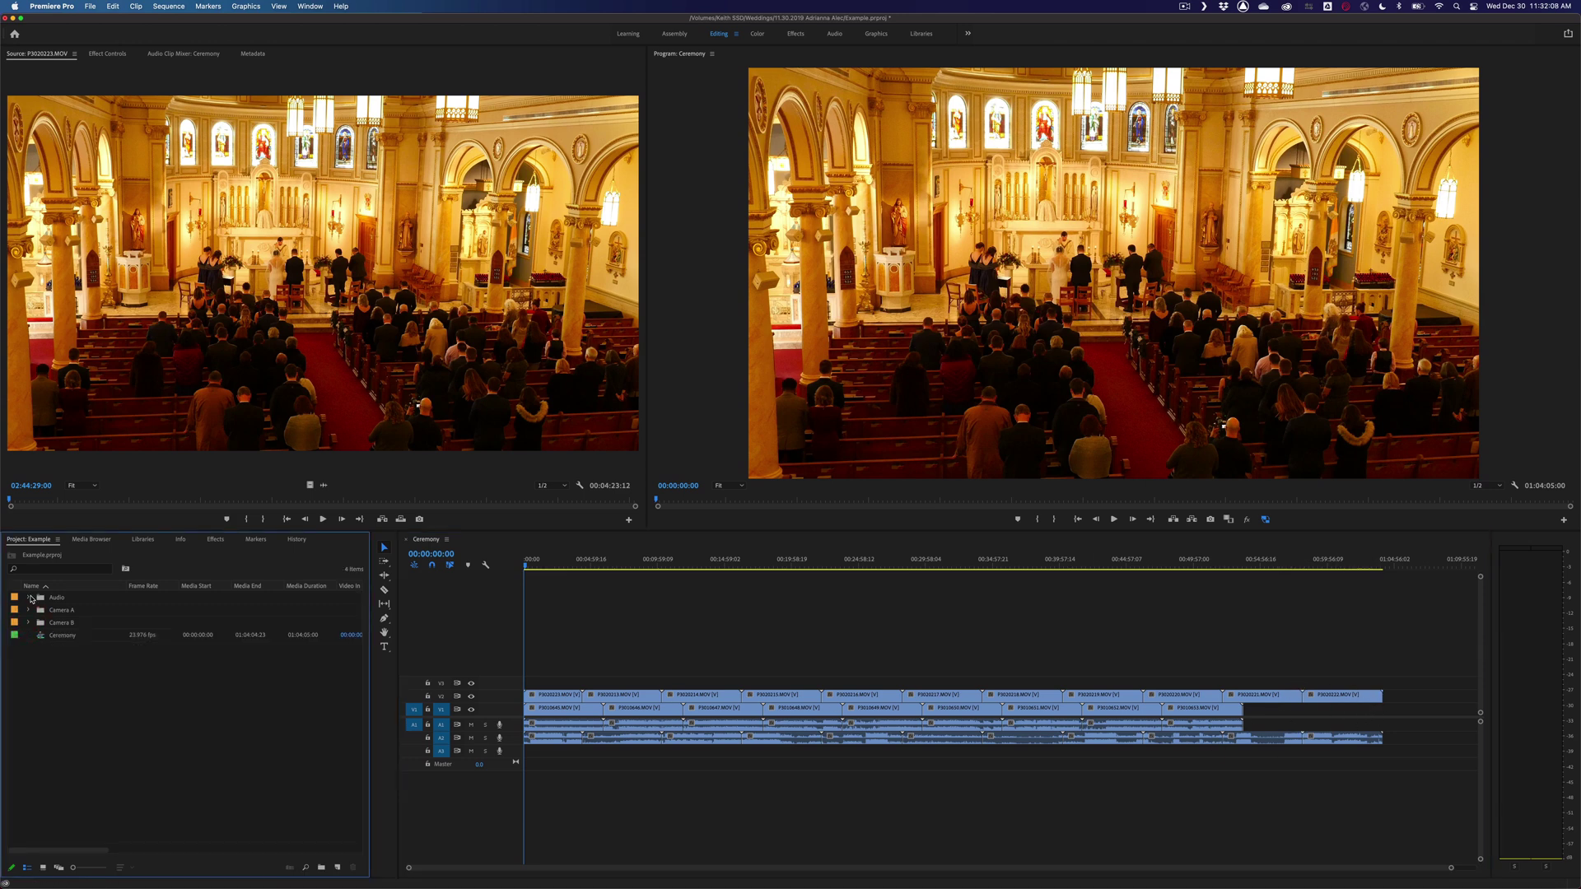
From the Audio bin, add Lav A.wav on A3 and Lav B.wav on a new track below.
{"action": "left_click", "coordinate": [29, 597]}
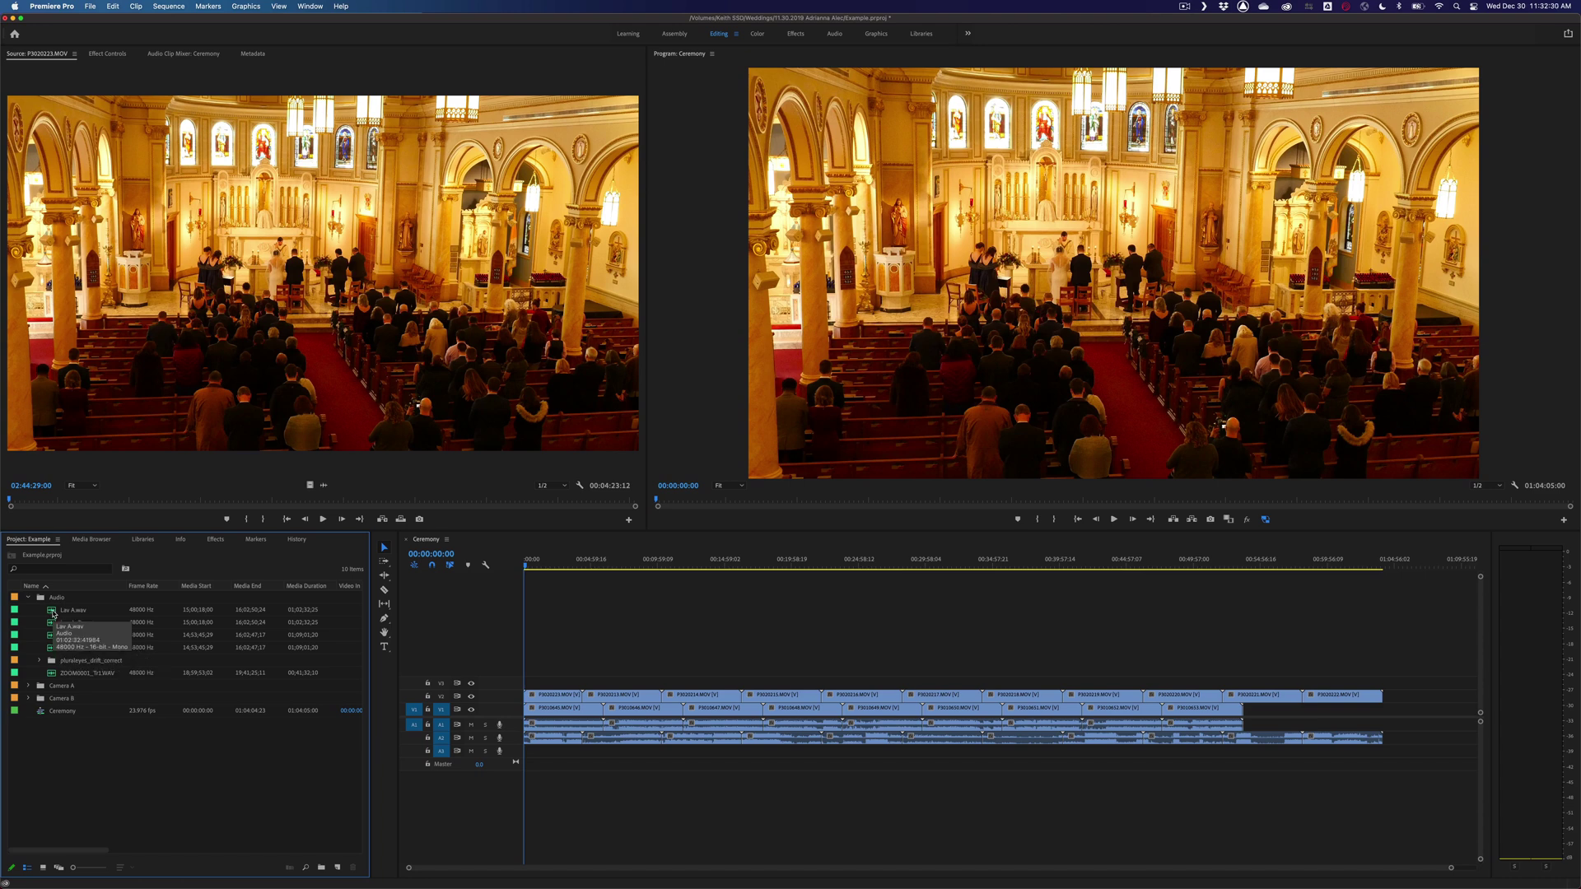
{"action": "left_click_drag", "start_coordinate": [53, 614], "coordinate": [527, 758]}
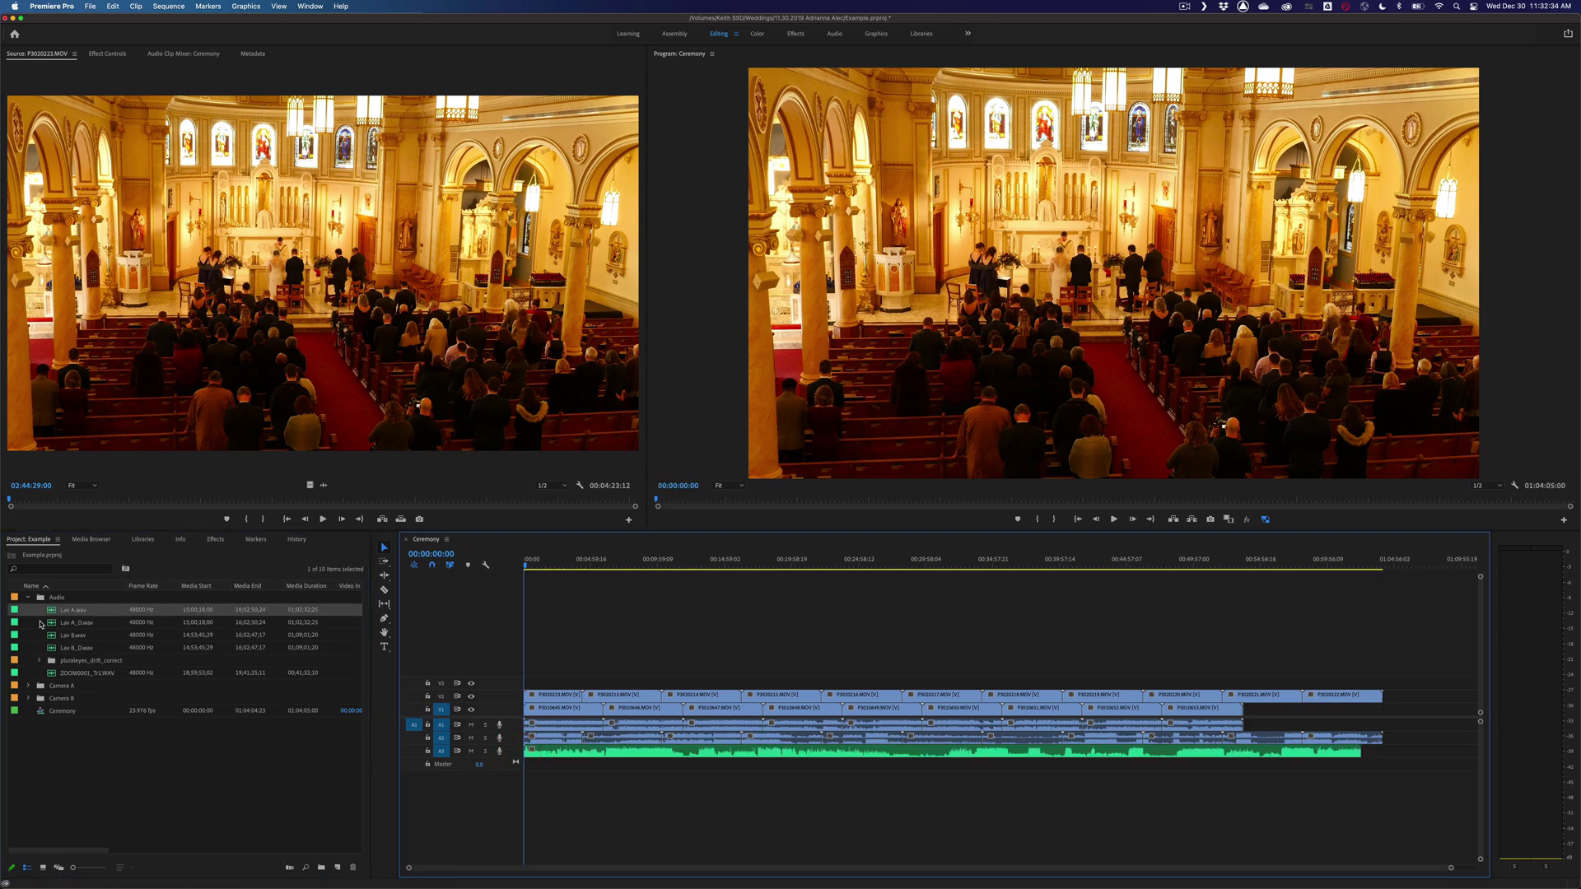
{"action": "left_click_drag", "start_coordinate": [59, 643], "coordinate": [517, 780]}
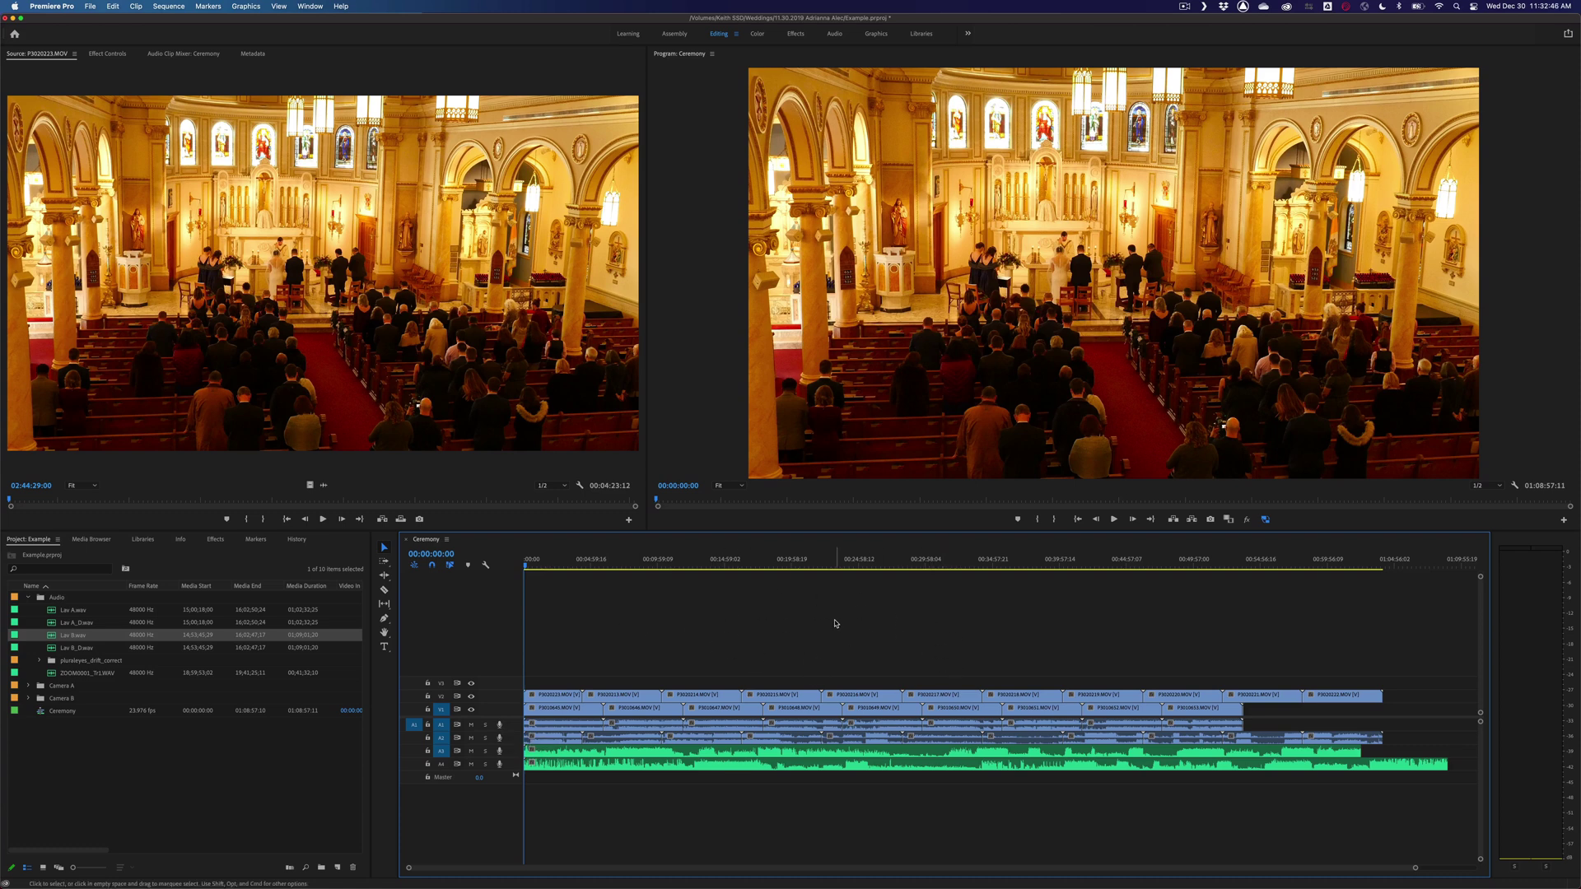
Show the Window > Extensions submenu with its PluralEyes 4 entry.
{"action": "left_click", "coordinate": [310, 7]}
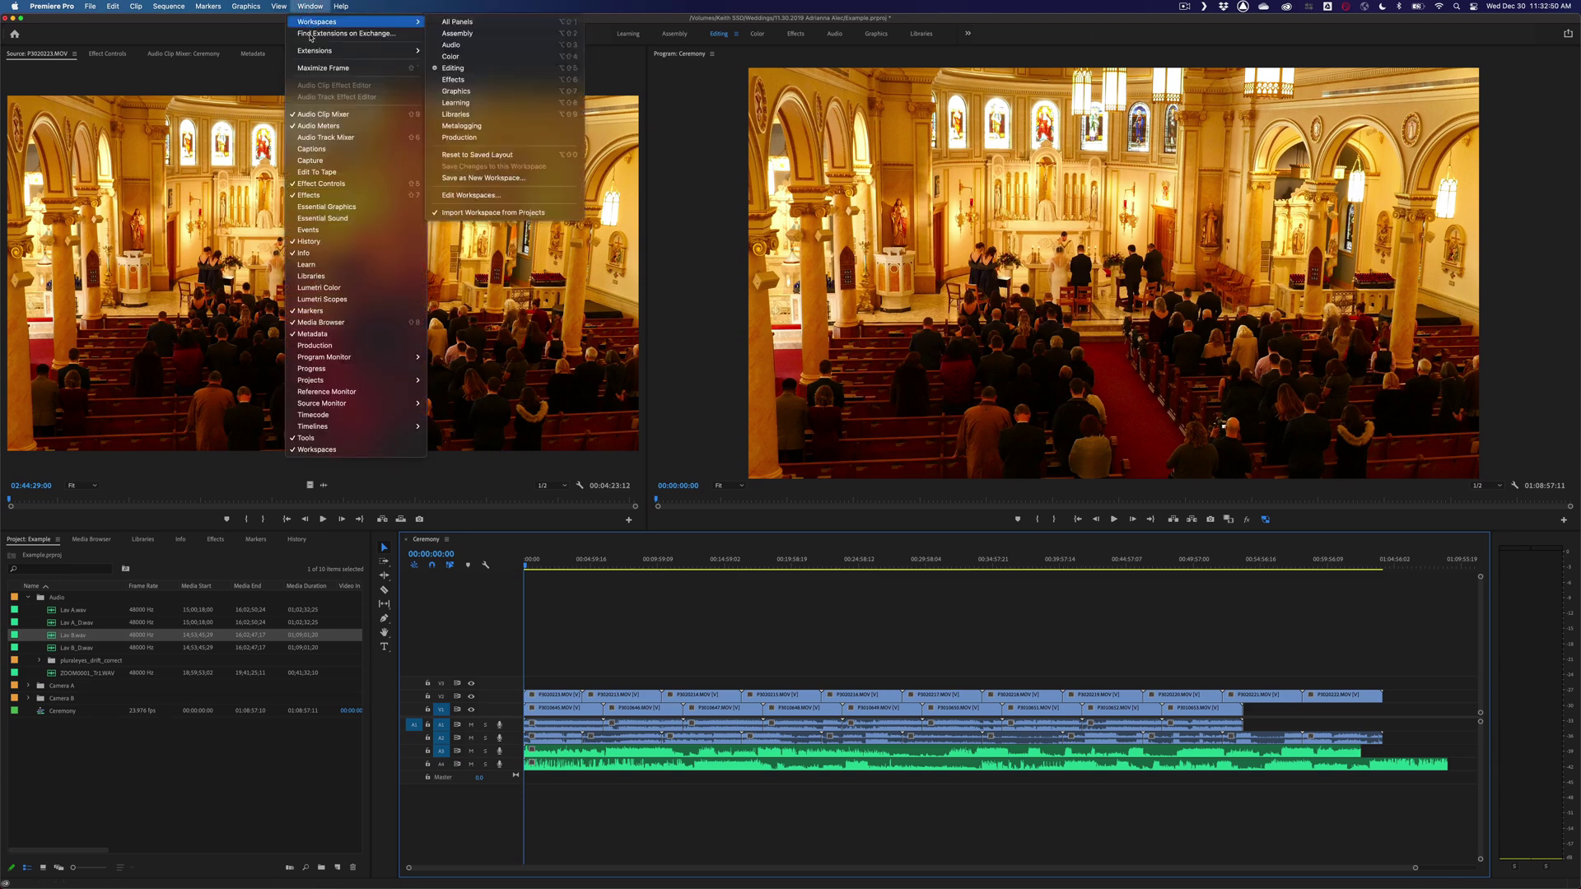
{"action": "mouse_move", "coordinate": [310, 49]}
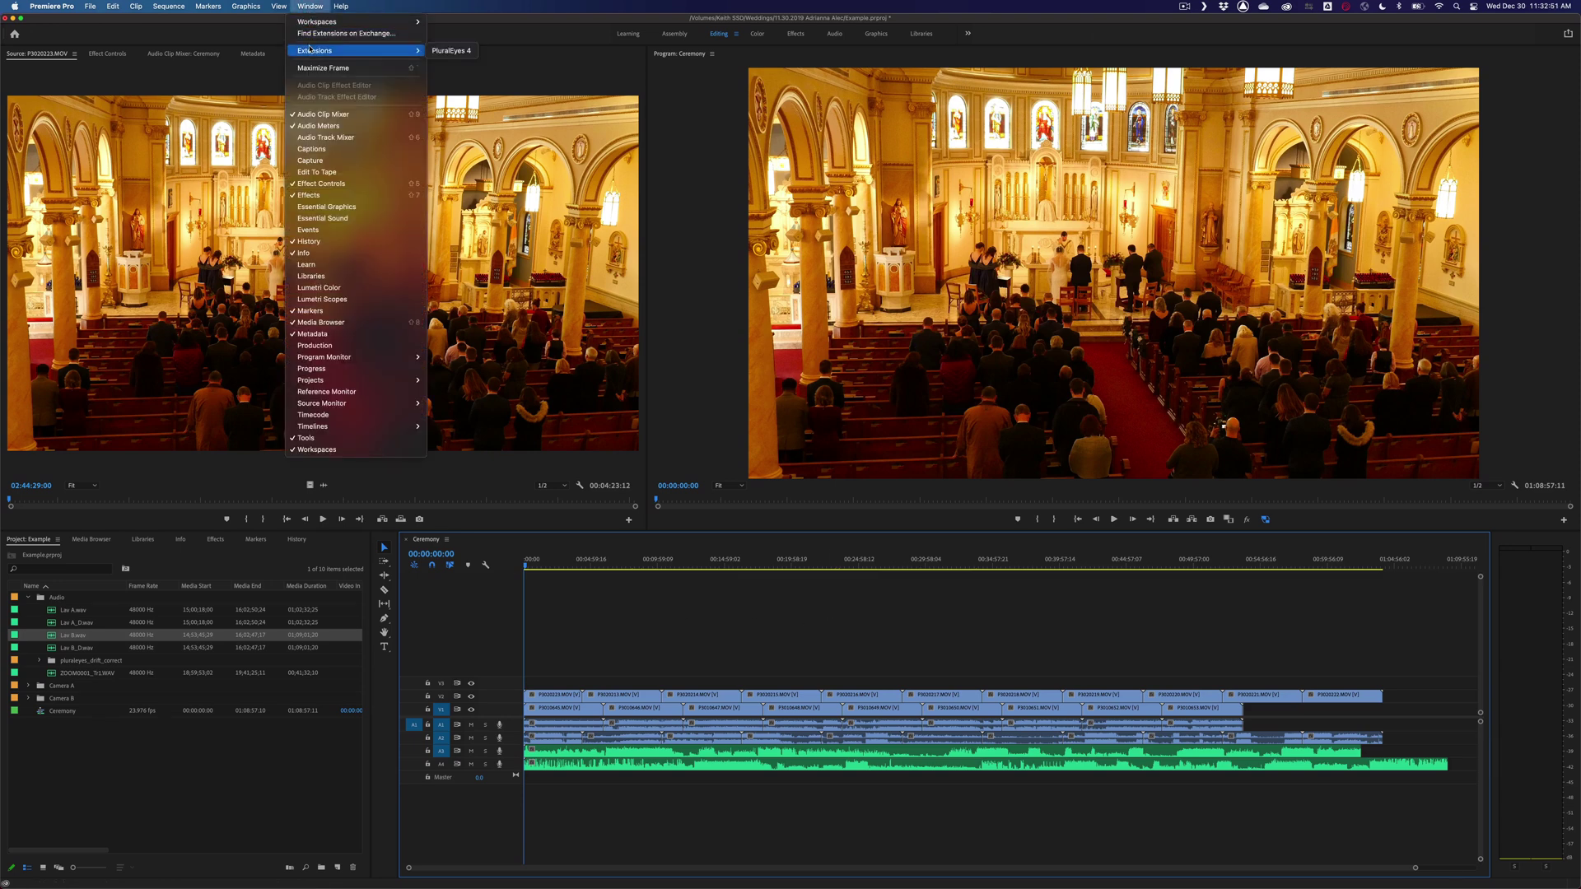
Launch PluralEyes 4, dock its panel over the source video, and review its sync options.
{"action": "left_click", "coordinate": [451, 51]}
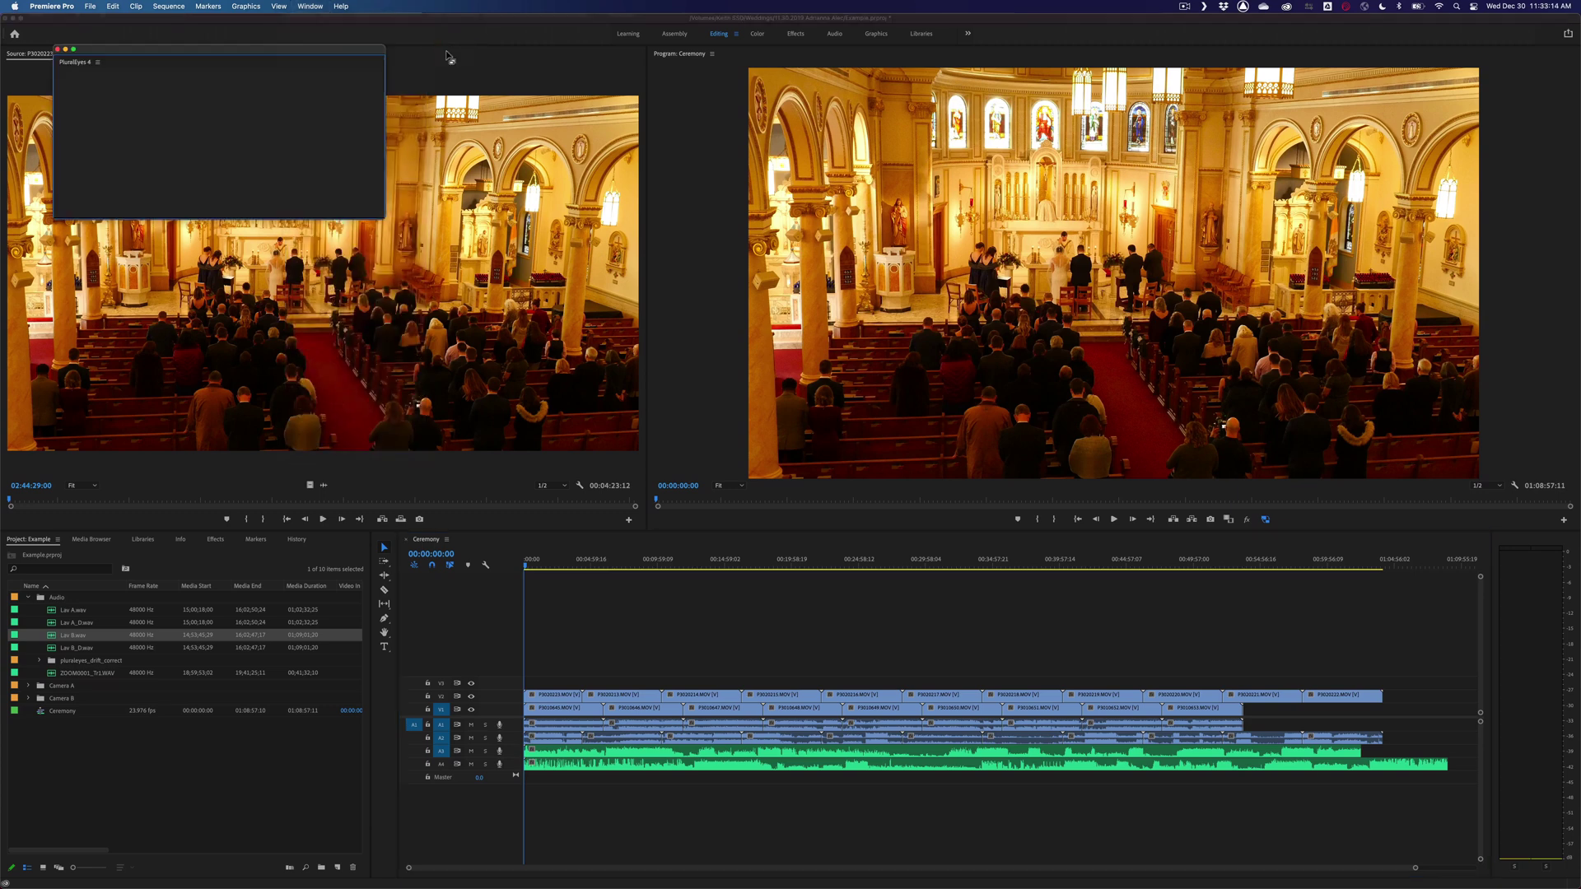
{"action": "left_click_drag", "start_coordinate": [286, 54], "coordinate": [450, 80]}
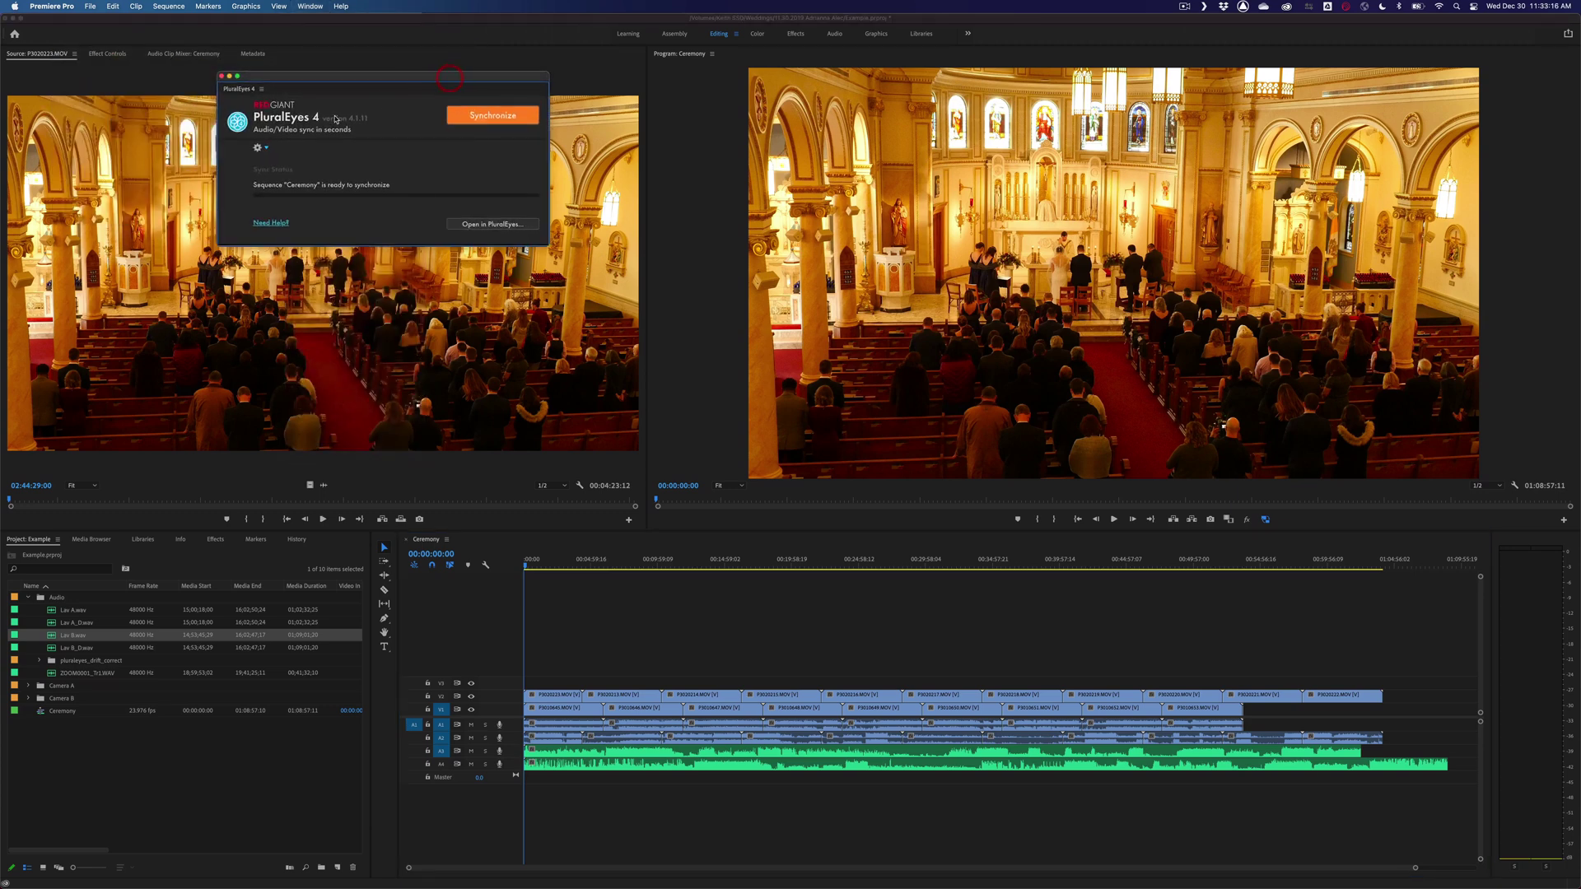
{"action": "left_click", "coordinate": [266, 149]}
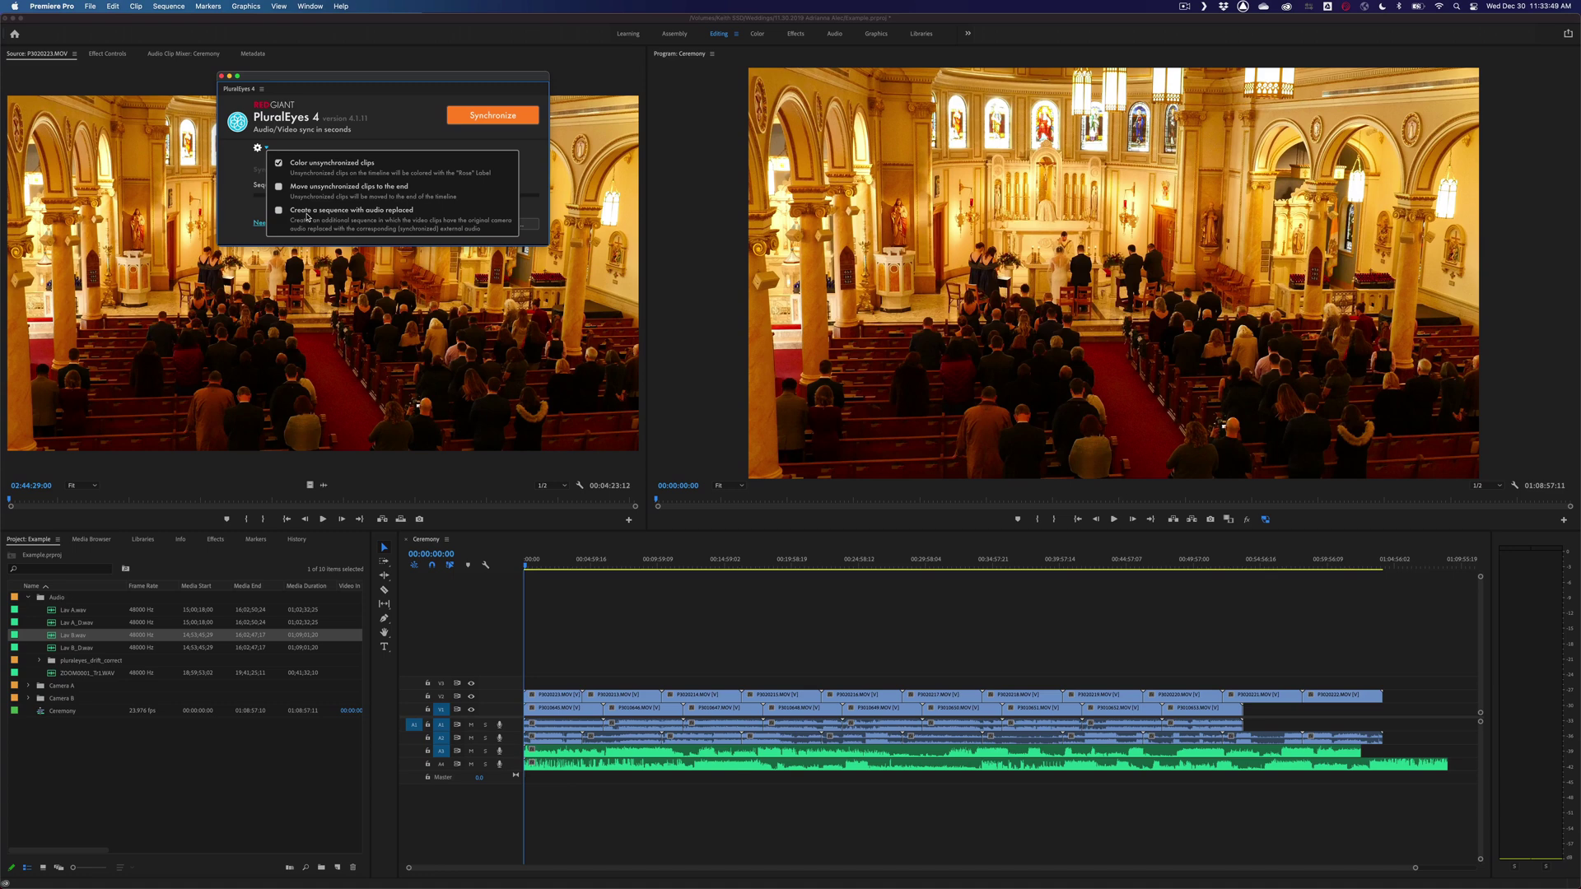
{"action": "left_click", "coordinate": [236, 175]}
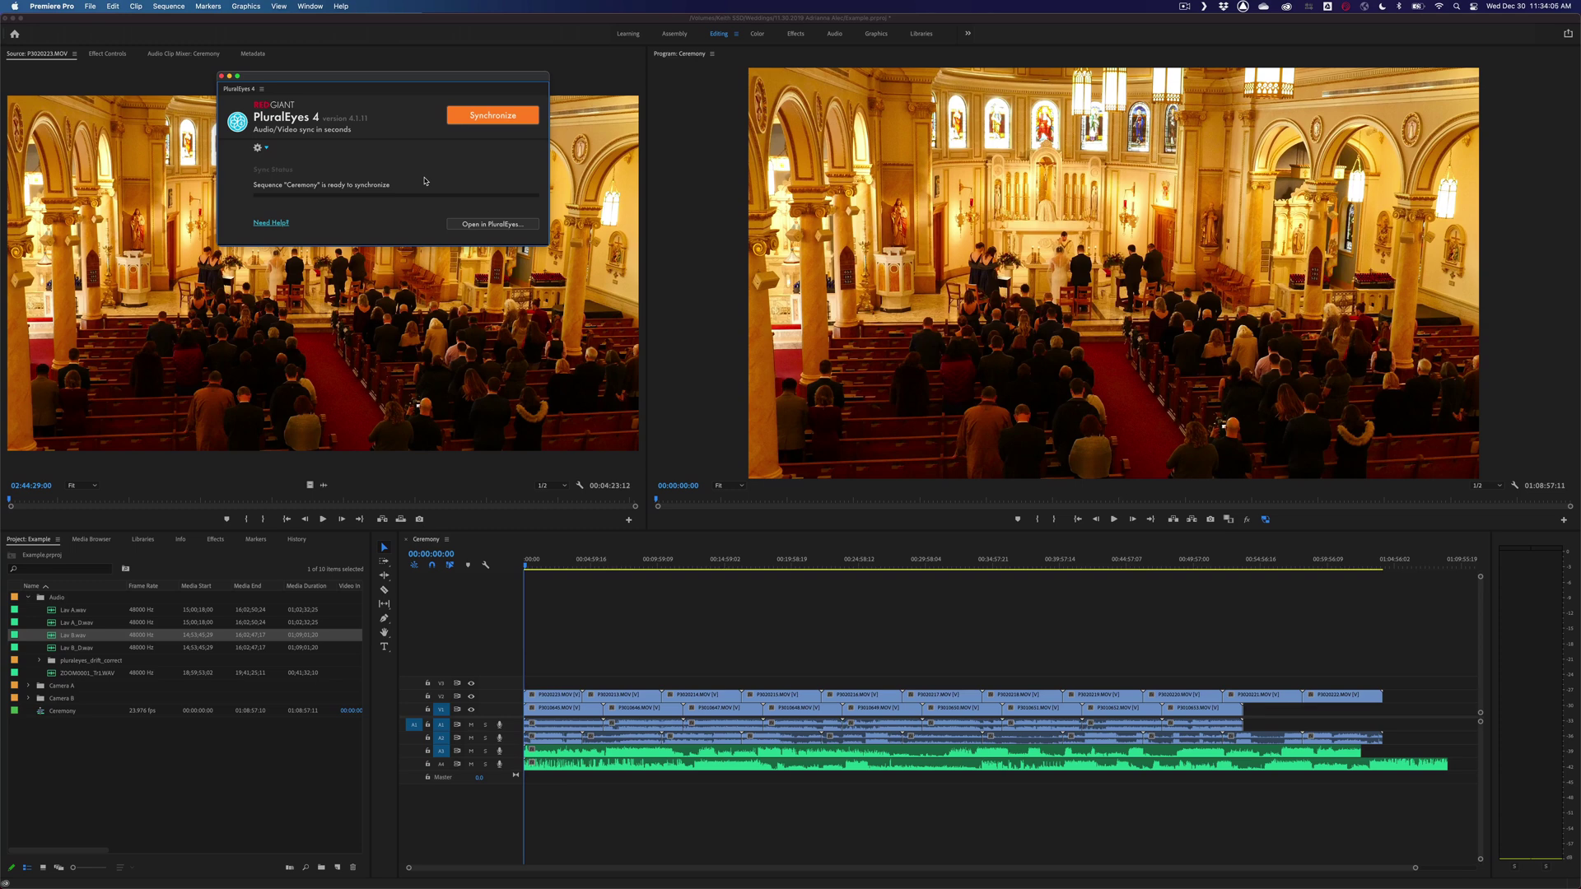
Synchronize the Ceremony sequence in PluralEyes 4 to produce Ceremony_synced.
{"action": "left_click", "coordinate": [492, 122]}
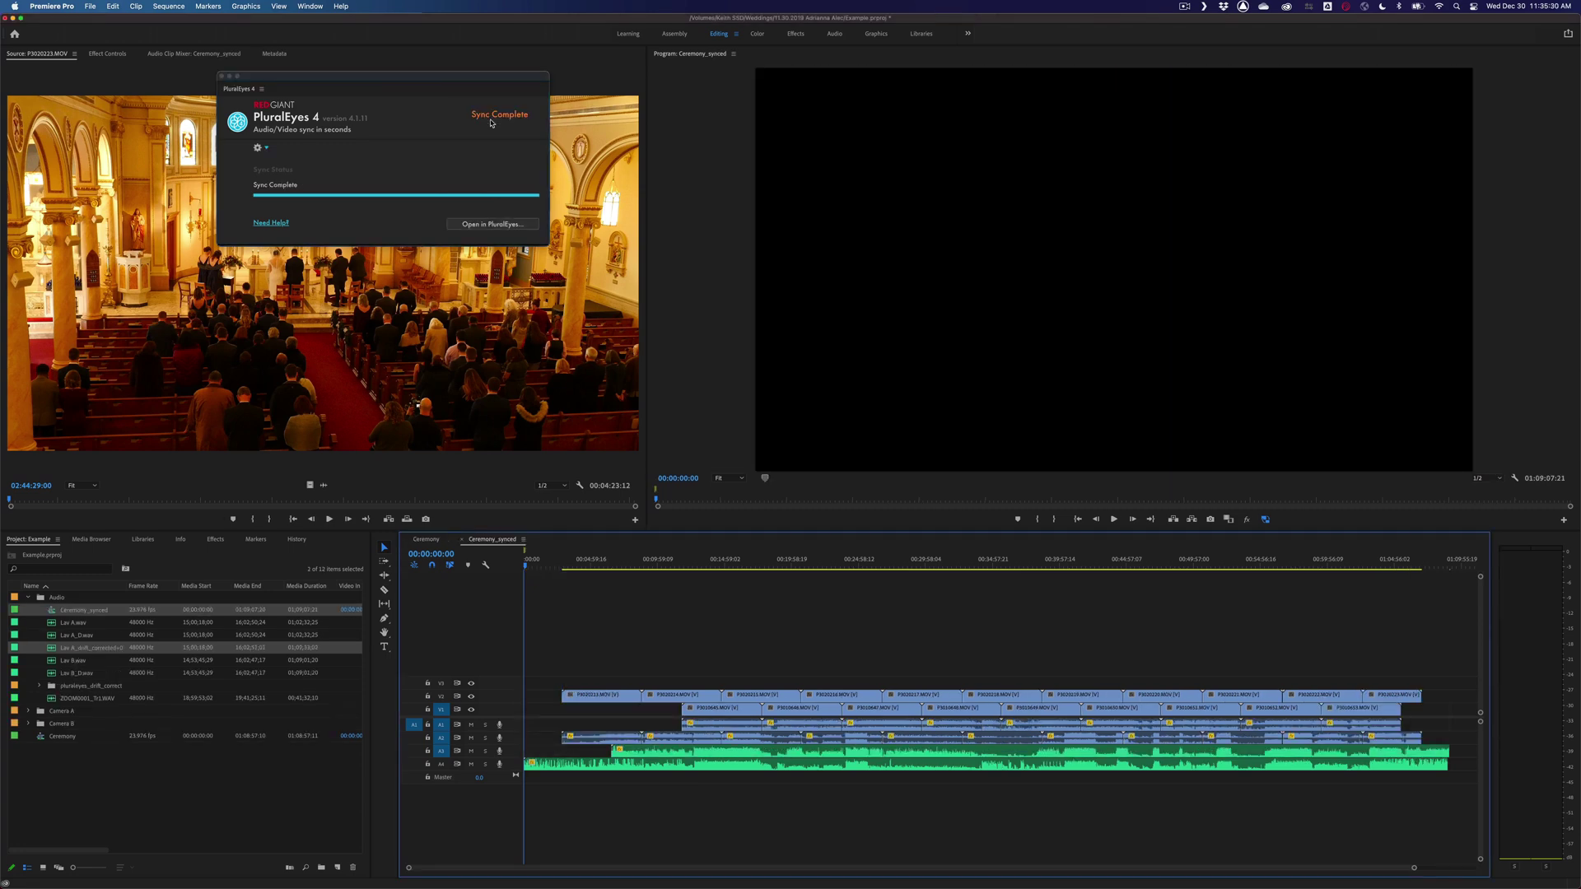
Open Ceremony_synced in the timeline and move it from the Audio bin to the project root.
{"action": "left_click", "coordinate": [221, 77]}
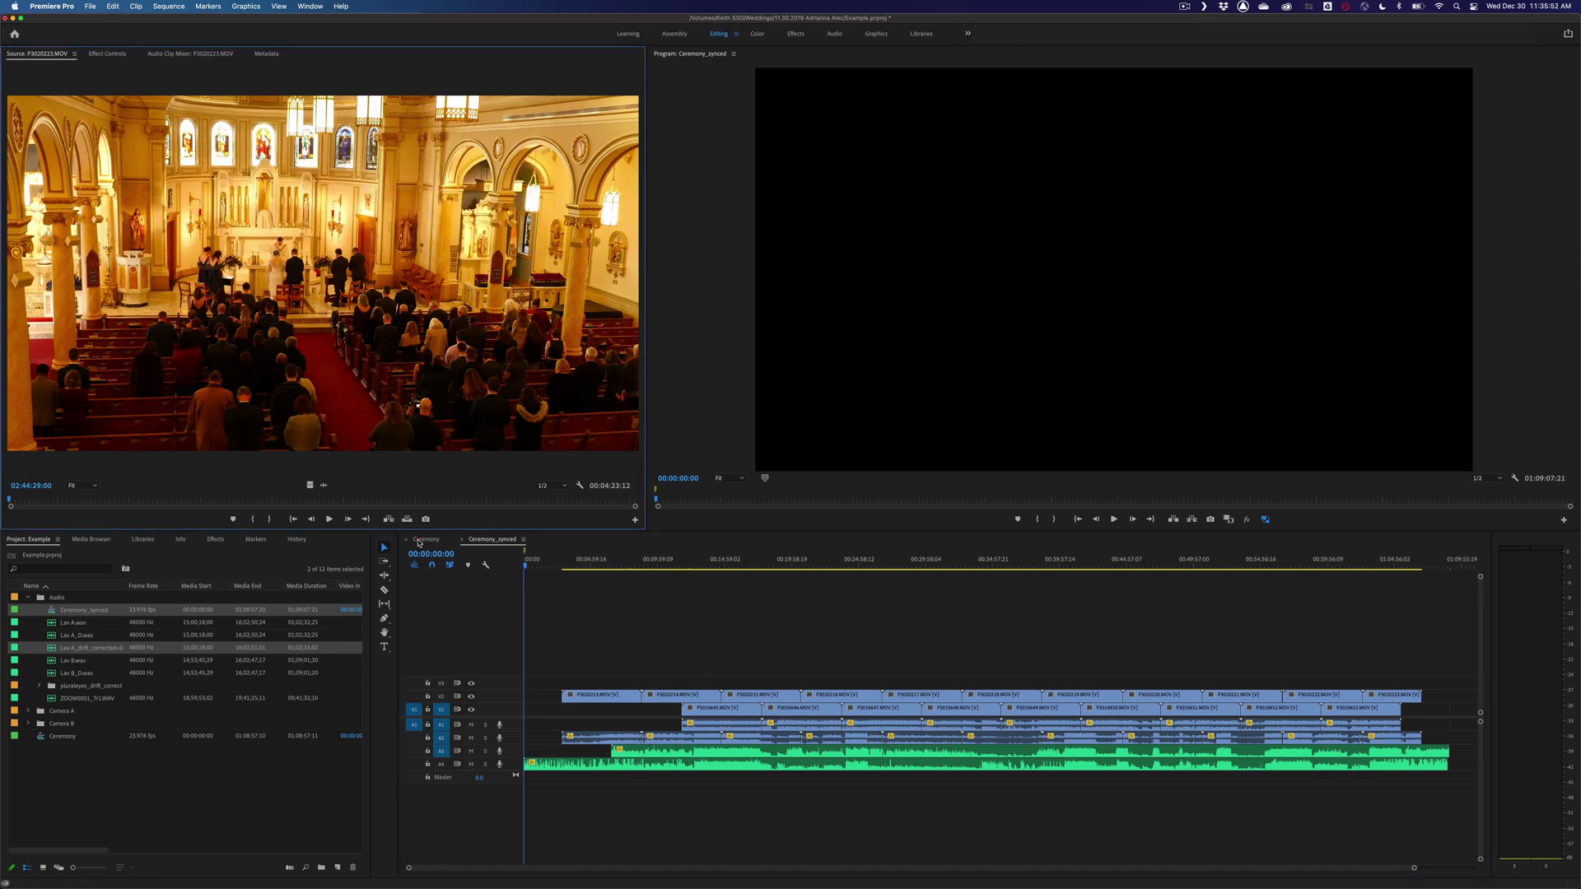
{"action": "left_click", "coordinate": [422, 540]}
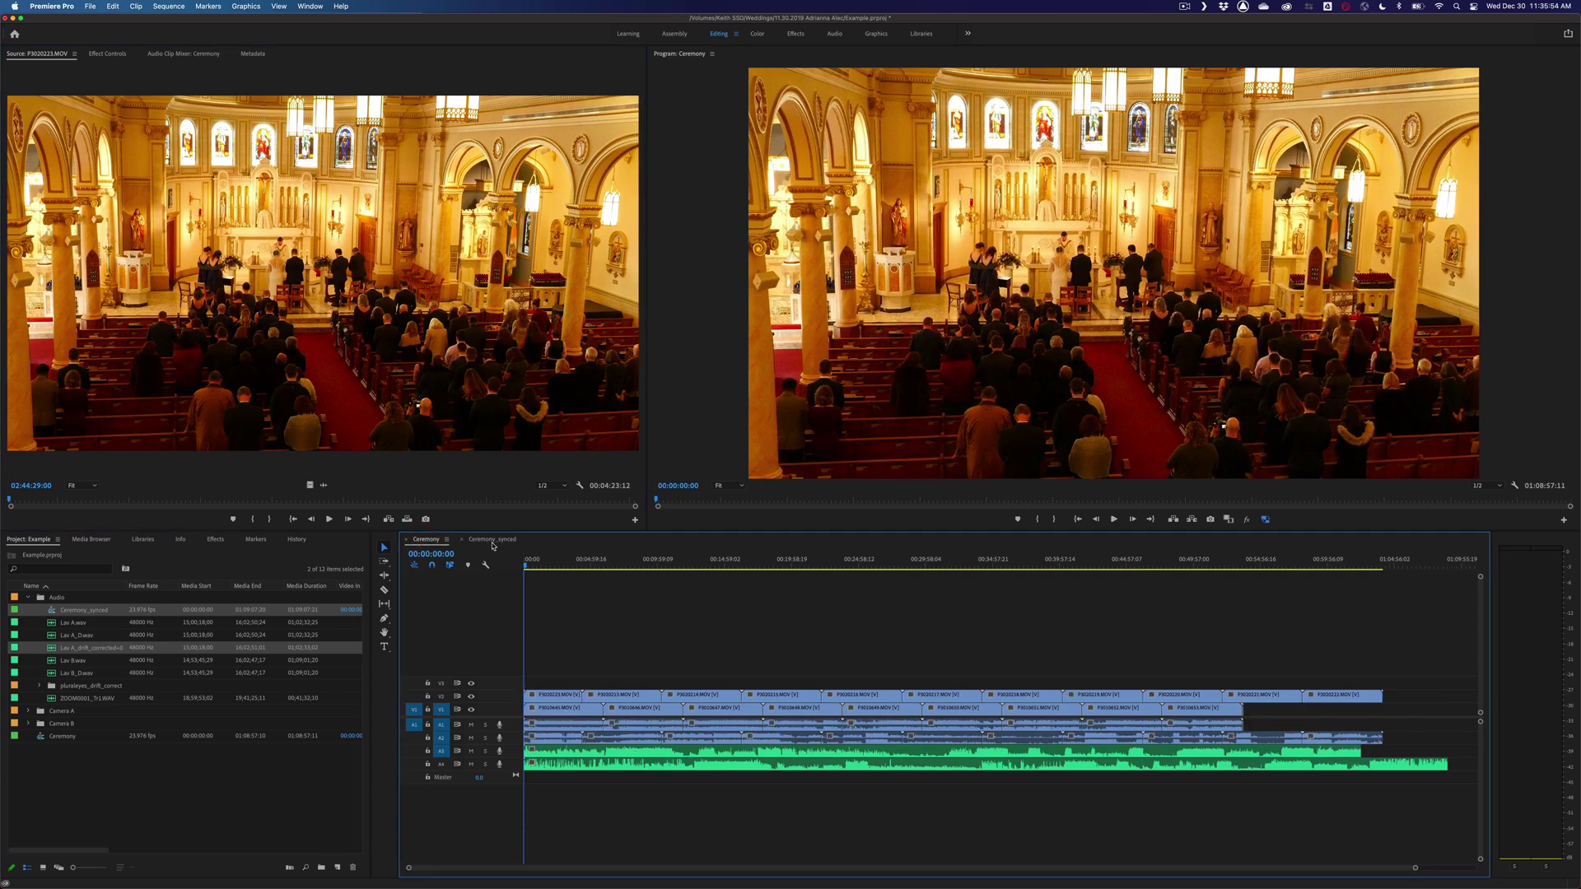
{"action": "left_click", "coordinate": [491, 541]}
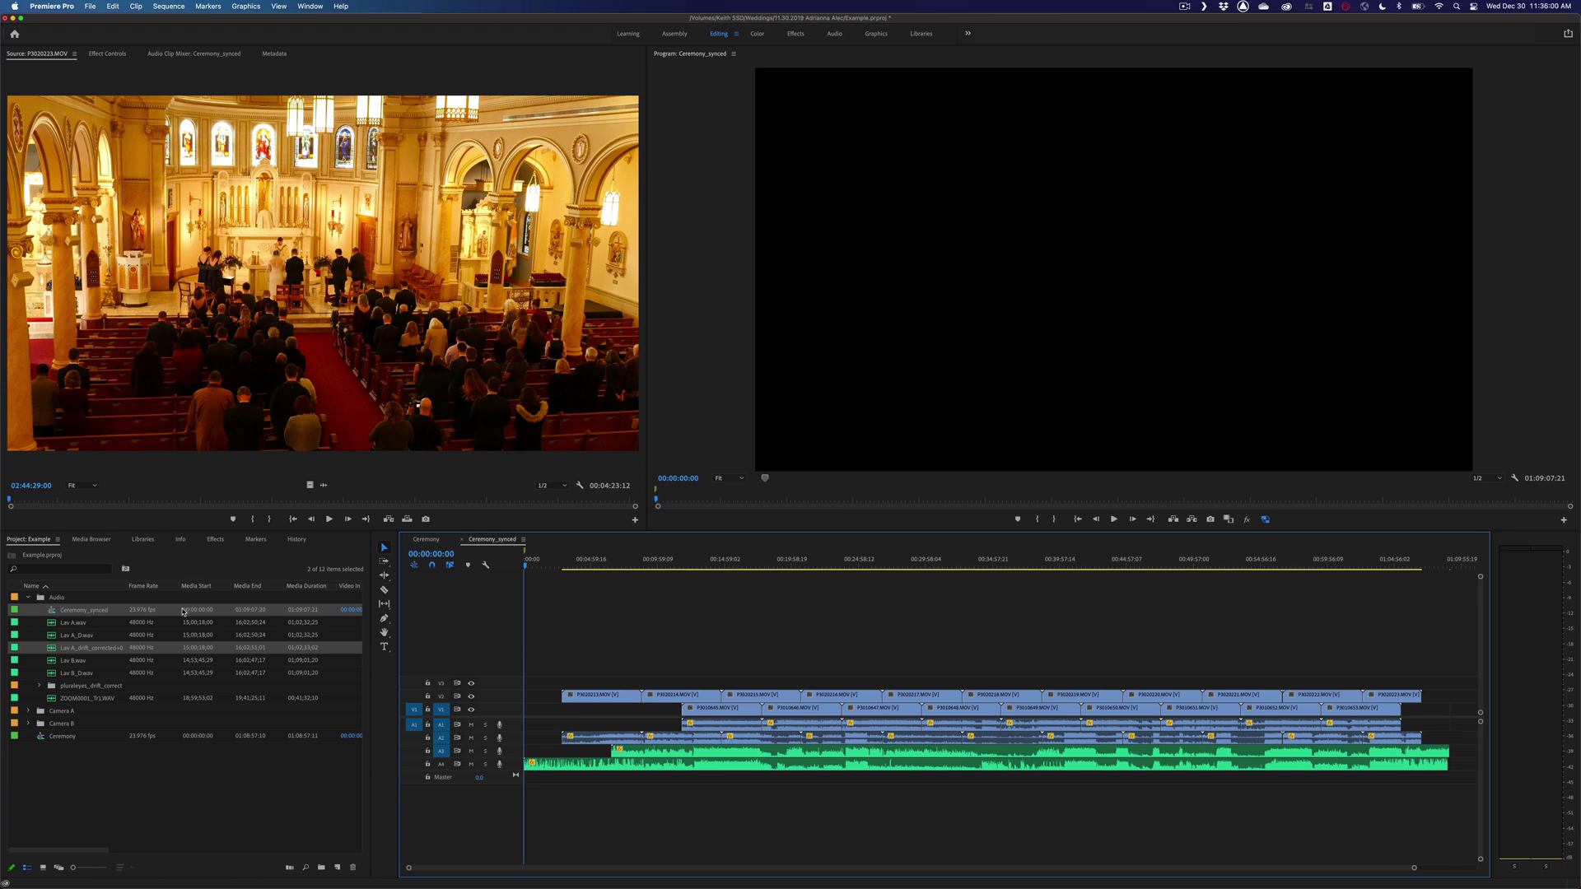
{"action": "left_click", "coordinate": [71, 612]}
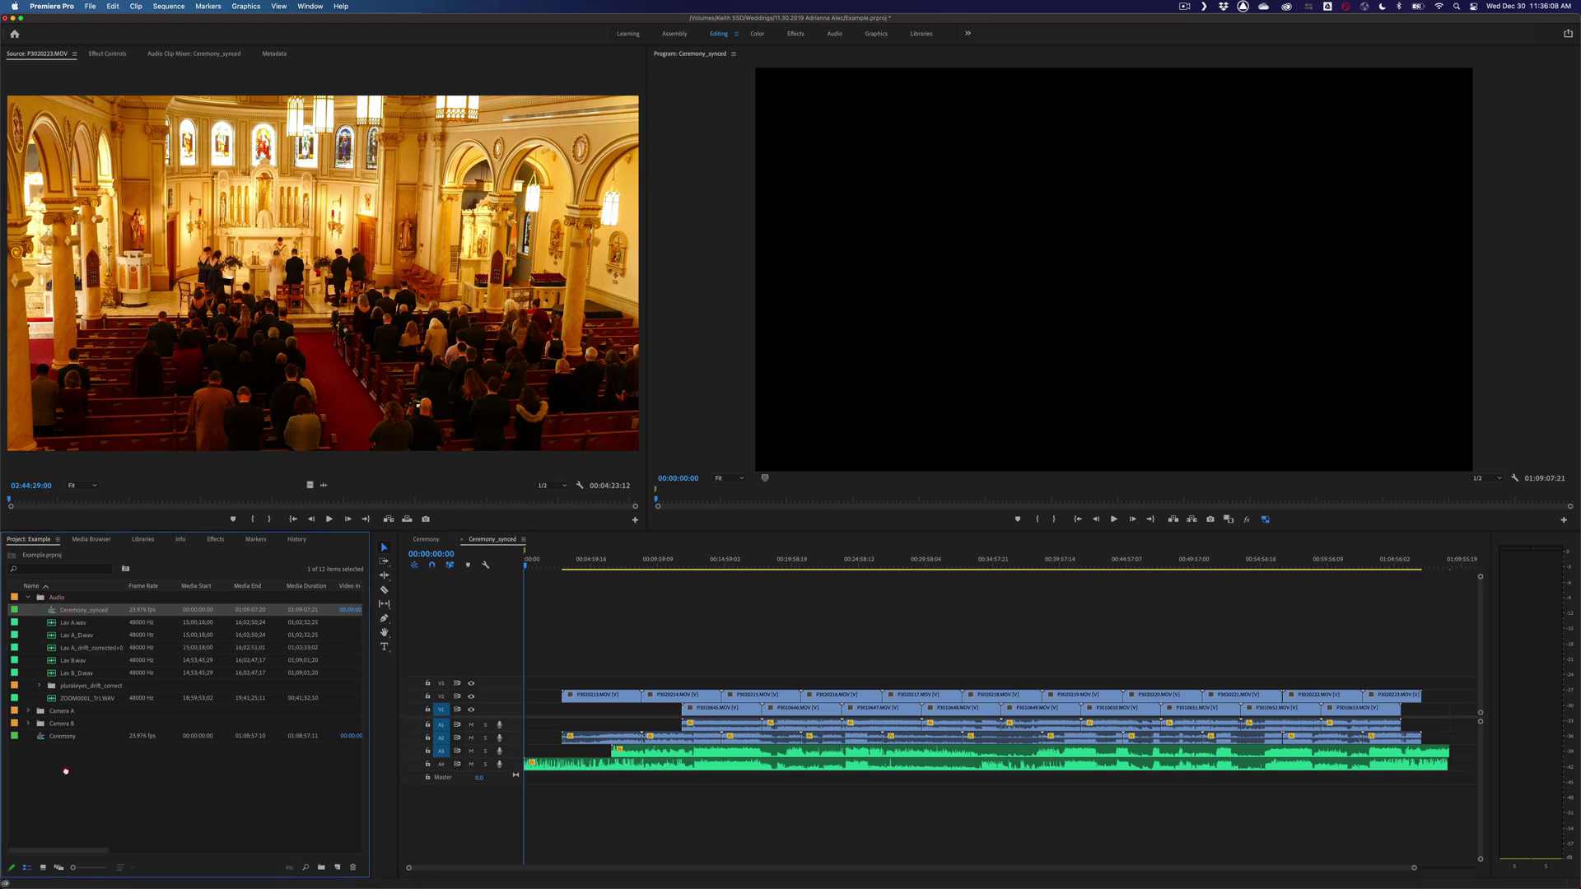
{"action": "left_click_drag", "start_coordinate": [66, 772], "coordinate": [39, 757]}
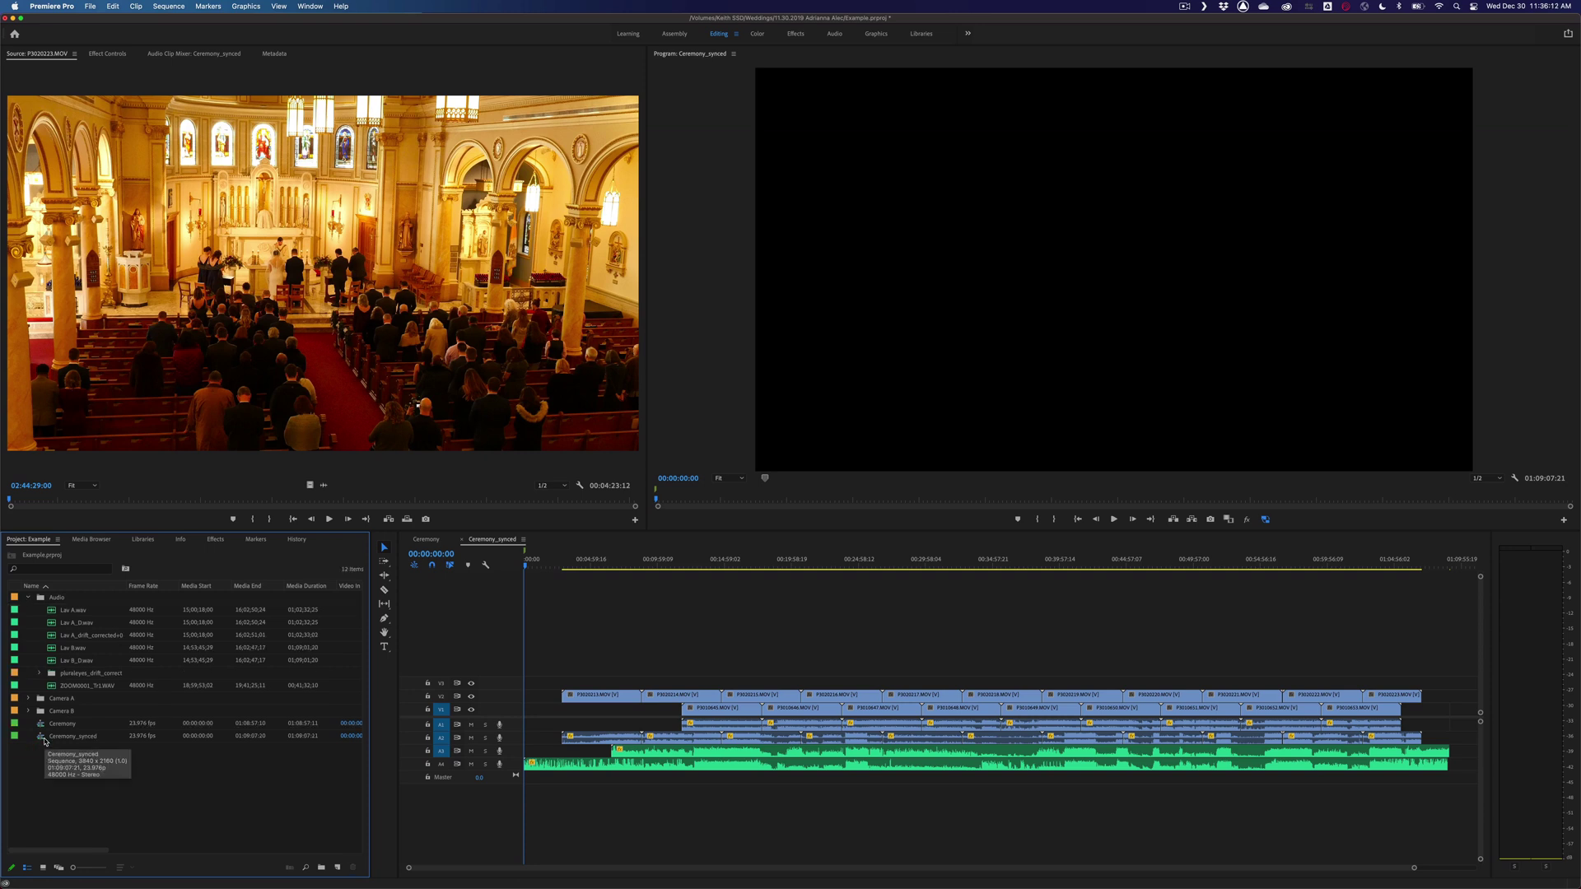
Razor-cut all tracks of Ceremony_synced at 00:11:49:21.
{"action": "left_click", "coordinate": [649, 561]}
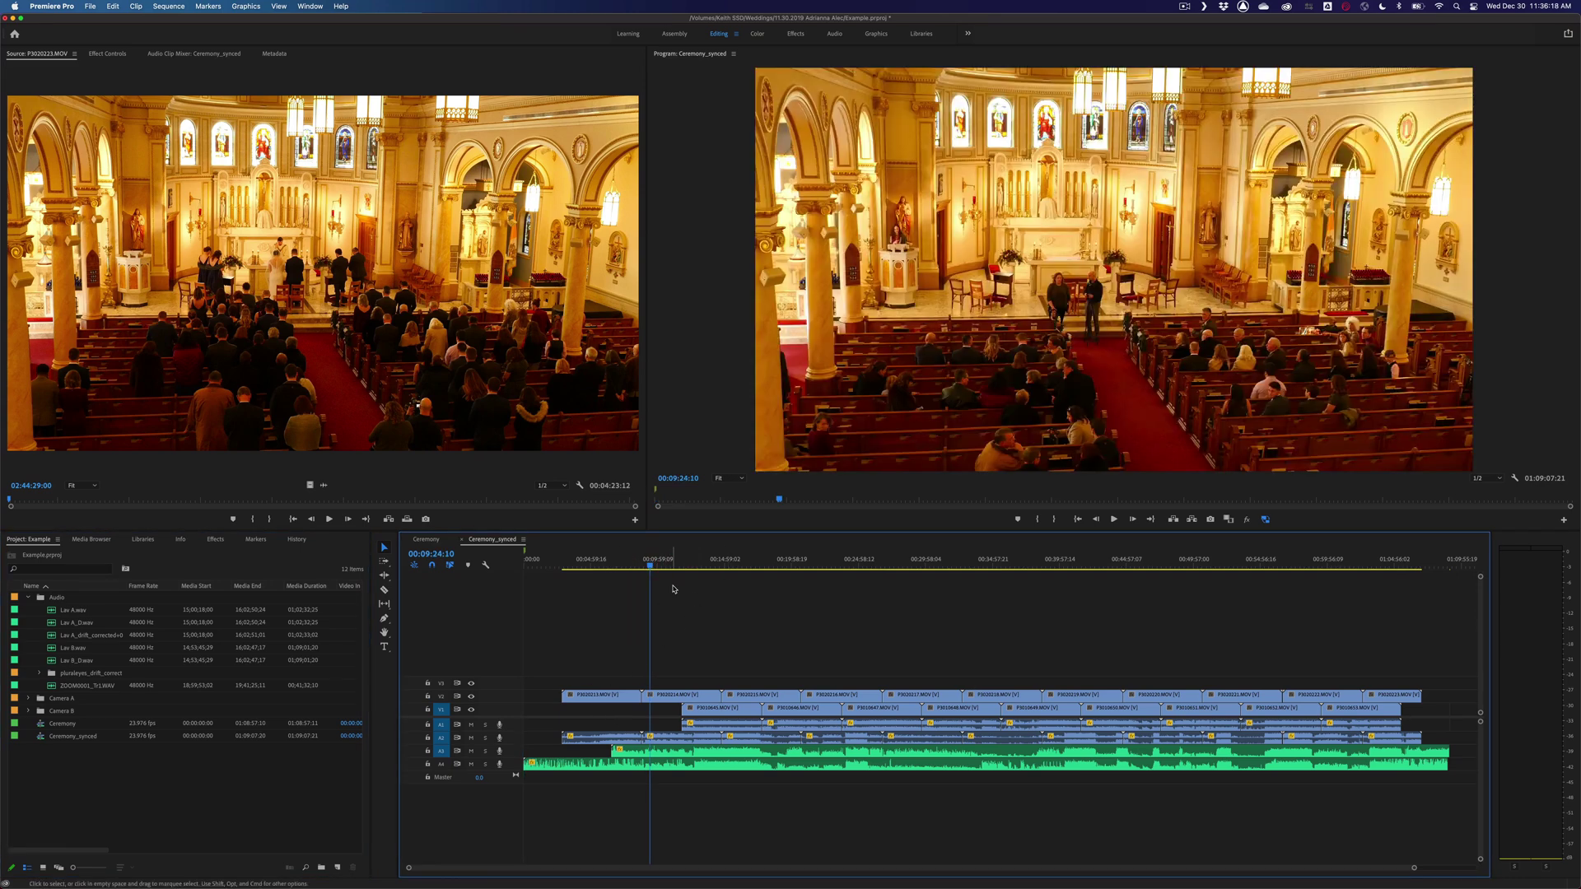
{"action": "left_click_drag", "start_coordinate": [650, 566], "coordinate": [681, 567]}
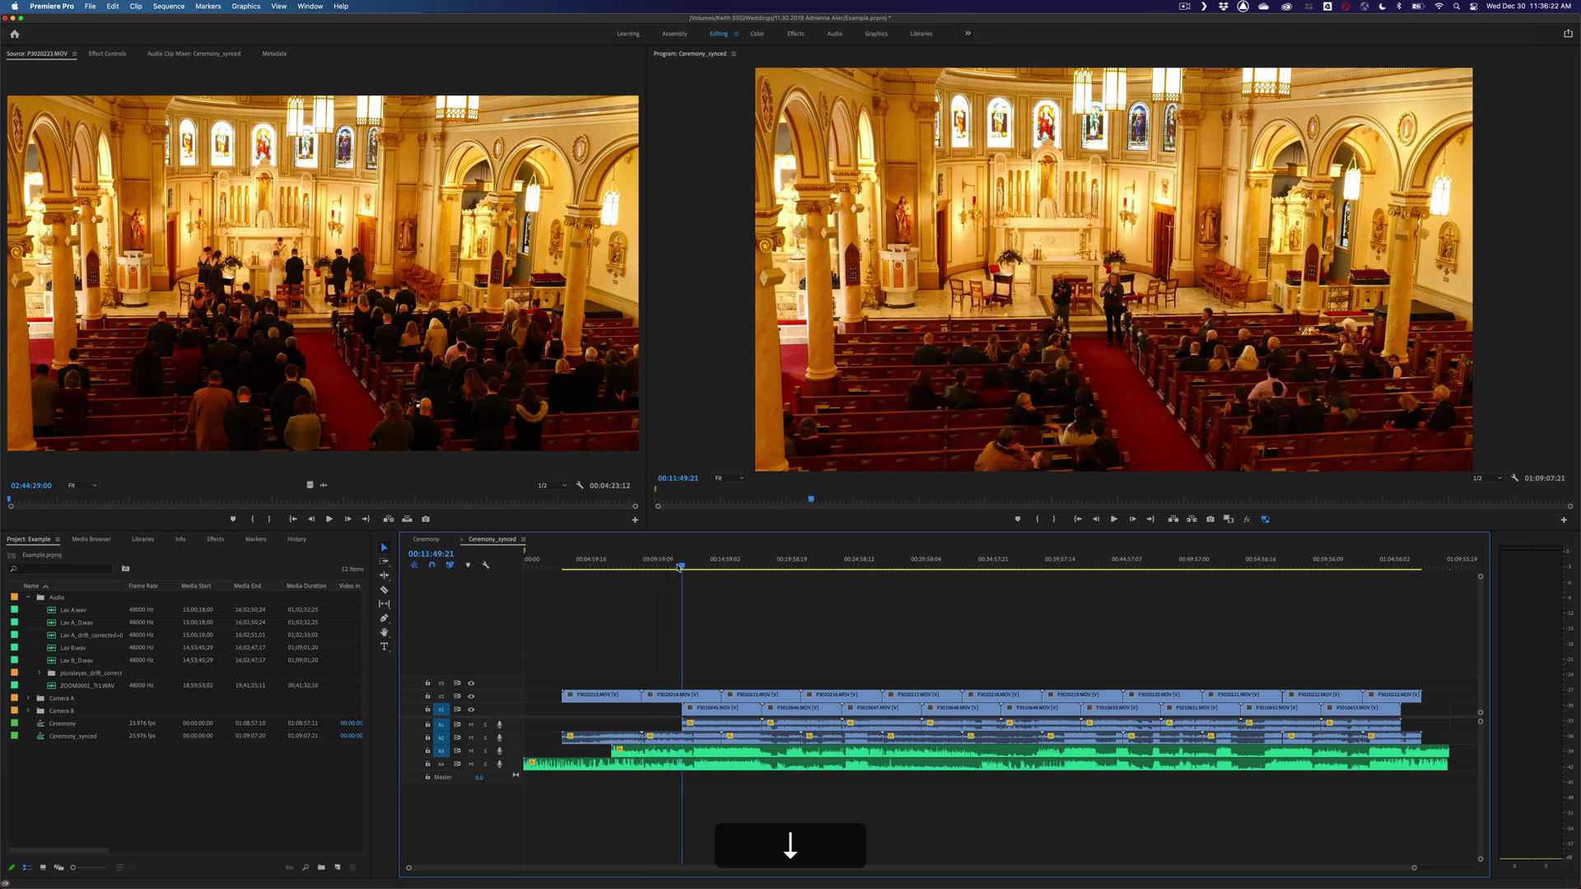
{"action": "key", "text": "b"}
{"action": "key", "text": "shift"}
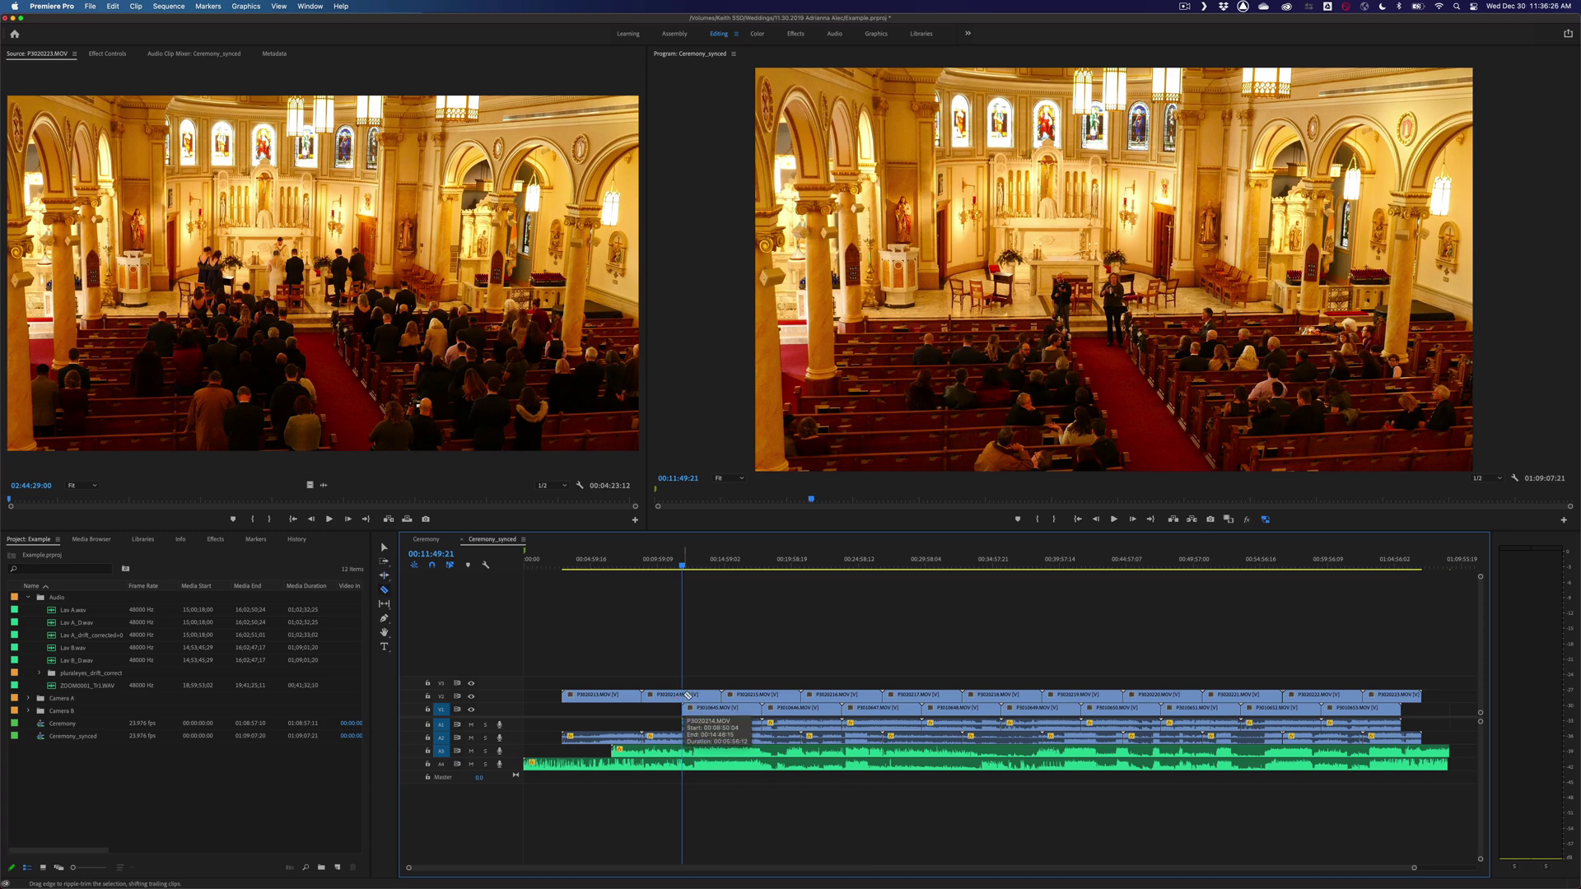
{"action": "key", "text": "c"}
{"action": "left_click", "coordinate": [681, 696], "text": "shift"}
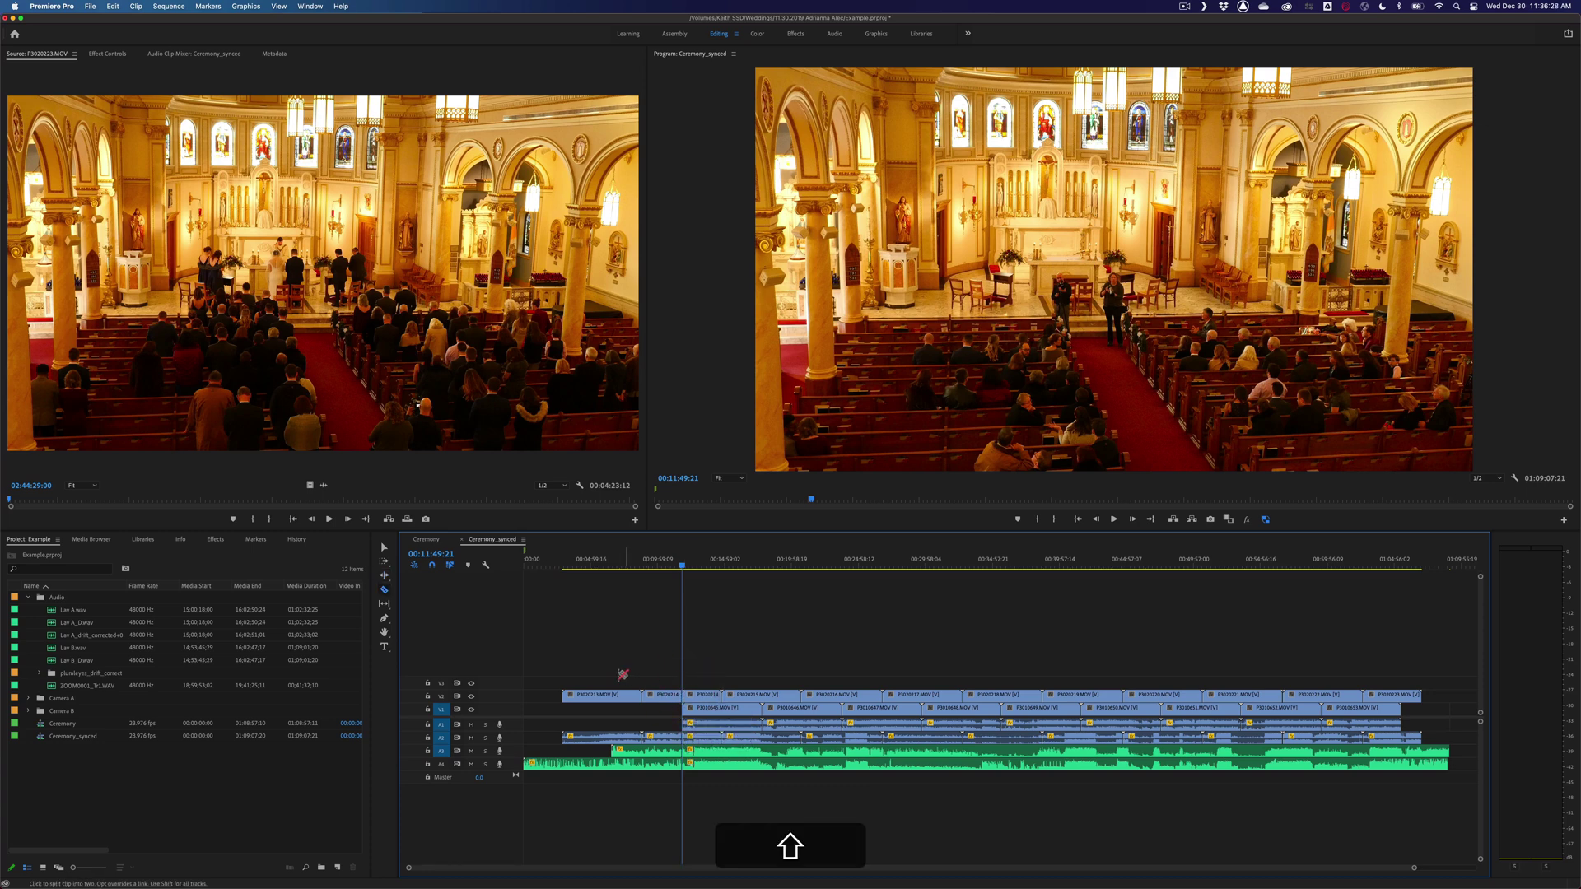
Delete the clips before the cut and ripple-delete the leftover gap.
{"action": "key", "text": "v"}
{"action": "left_click_drag", "start_coordinate": [640, 669], "coordinate": [671, 799]}
{"action": "key", "text": "BackSpace"}
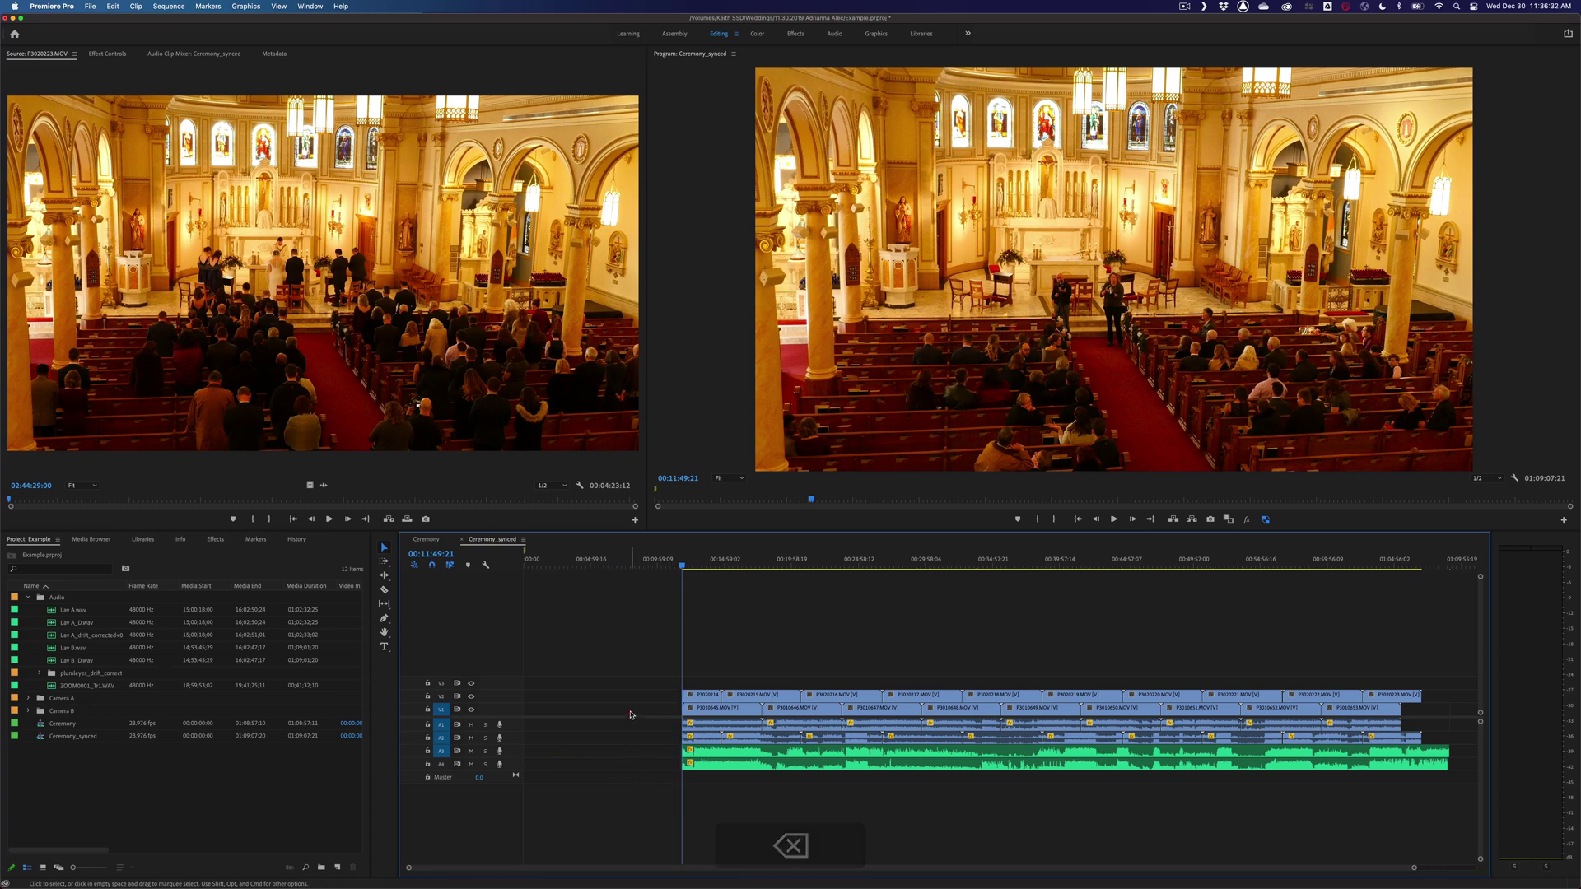
{"action": "left_click", "coordinate": [631, 710]}
{"action": "key", "text": "BackSpace"}
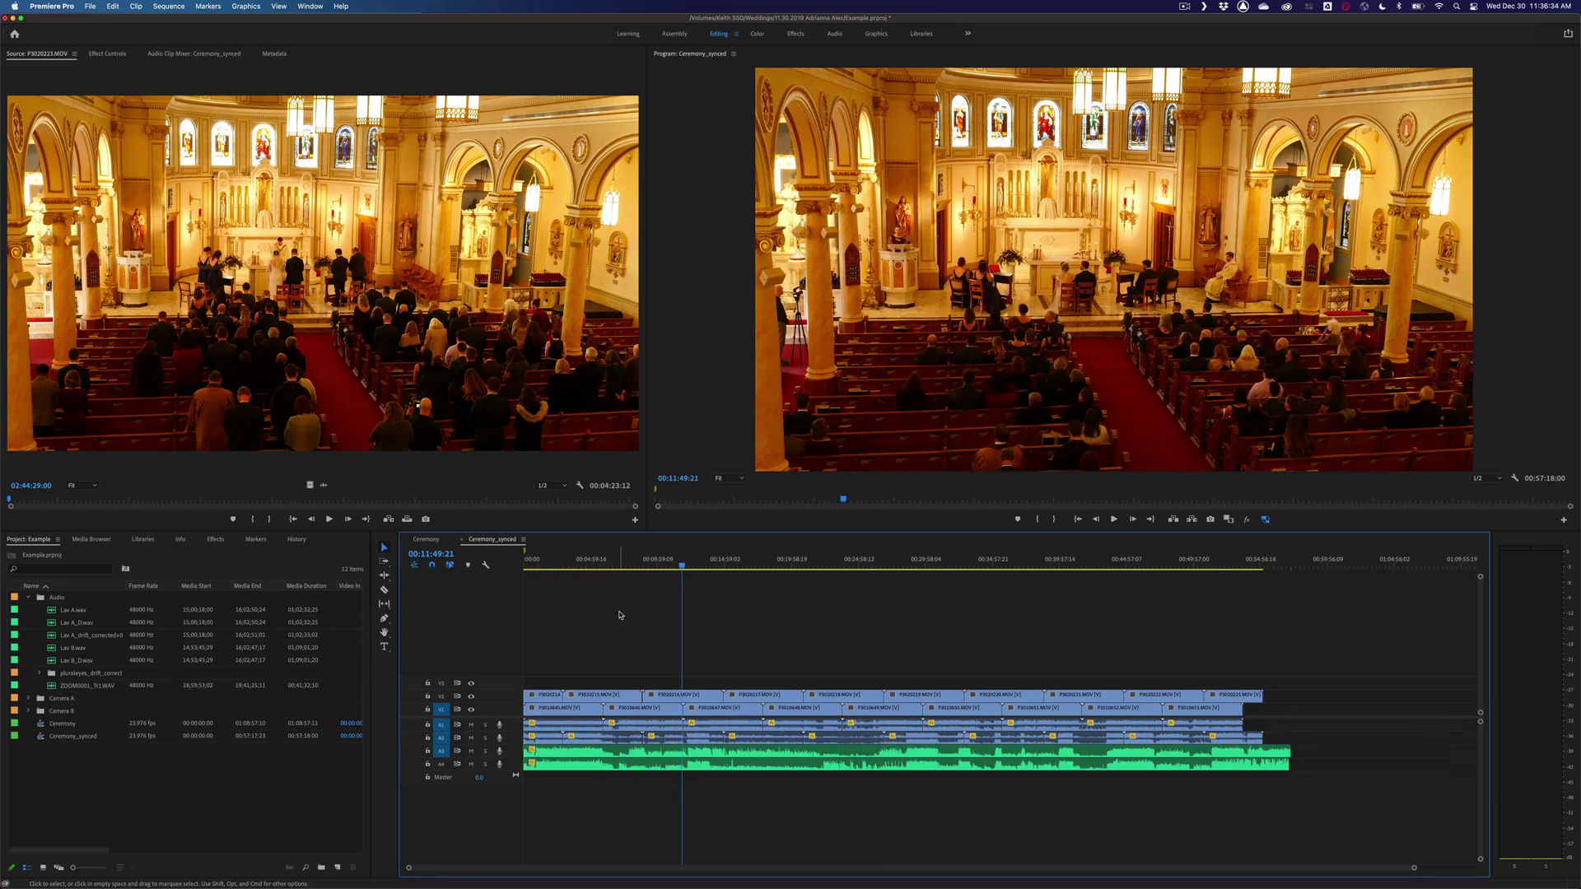
Nest all the synced clips into a sequence named 'Ceremony Nested'.
{"action": "left_click_drag", "start_coordinate": [1268, 658], "coordinate": [531, 770]}
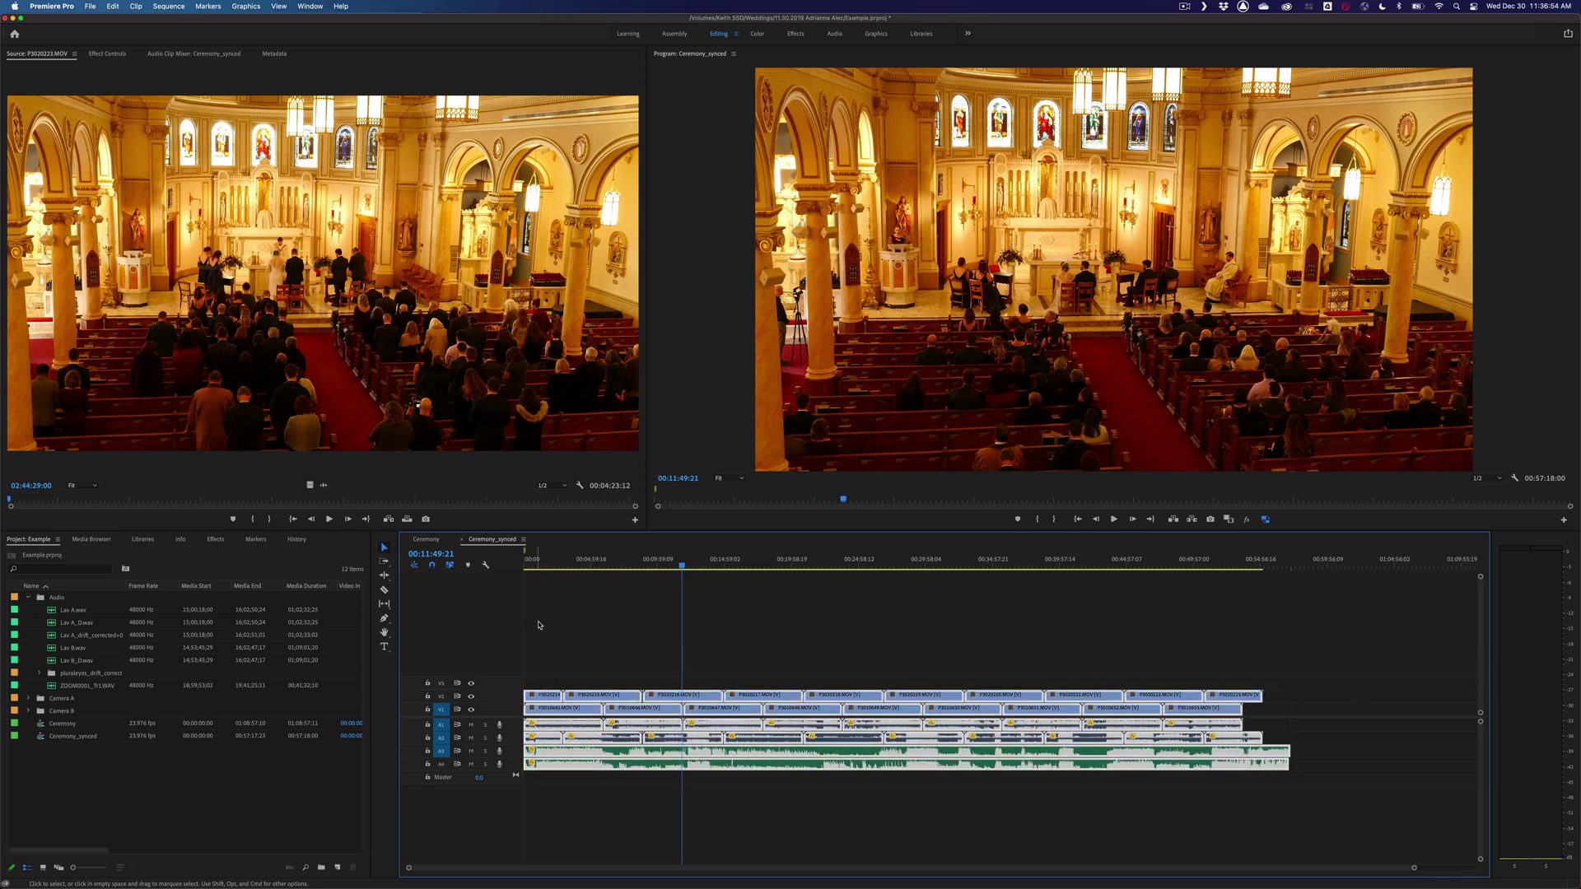
{"action": "right_click", "coordinate": [547, 699]}
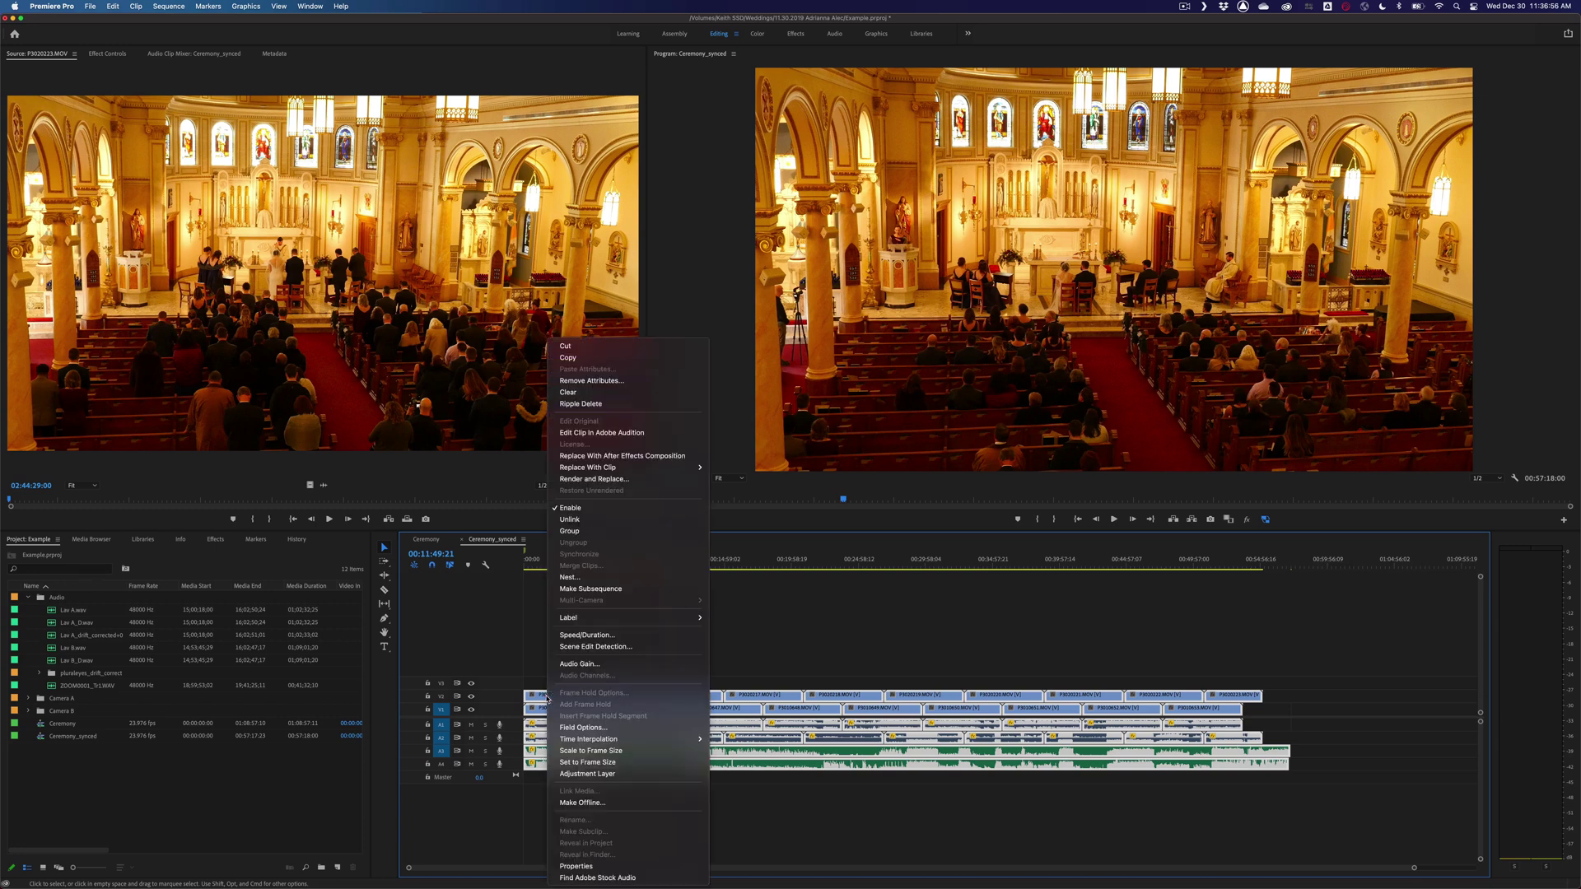
{"action": "left_click", "coordinate": [580, 579]}
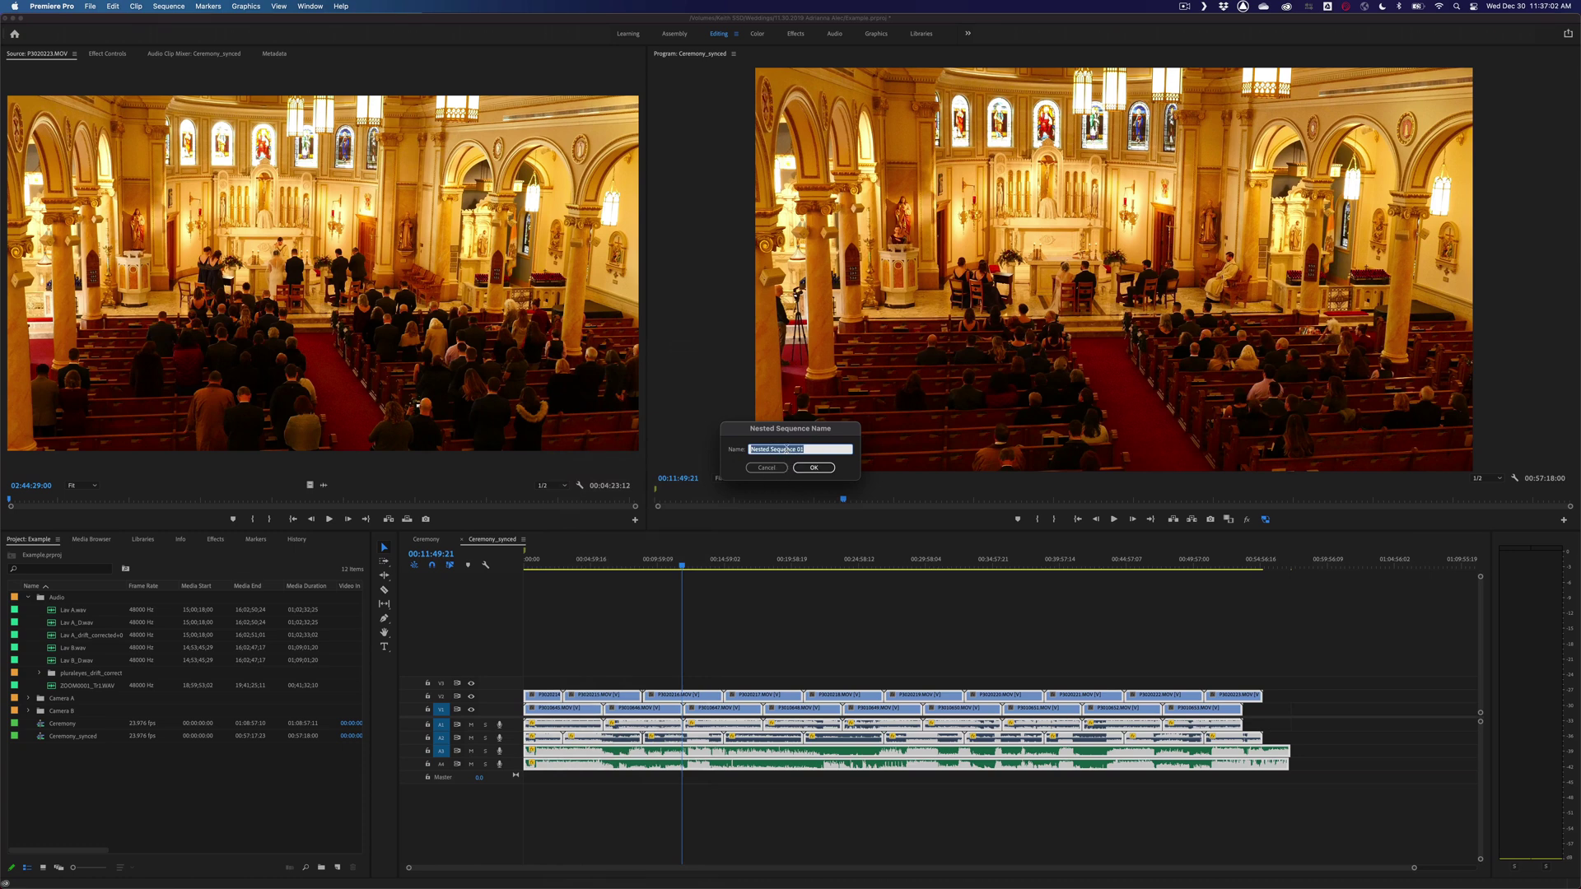
{"action": "type", "text": "Ceremony"}
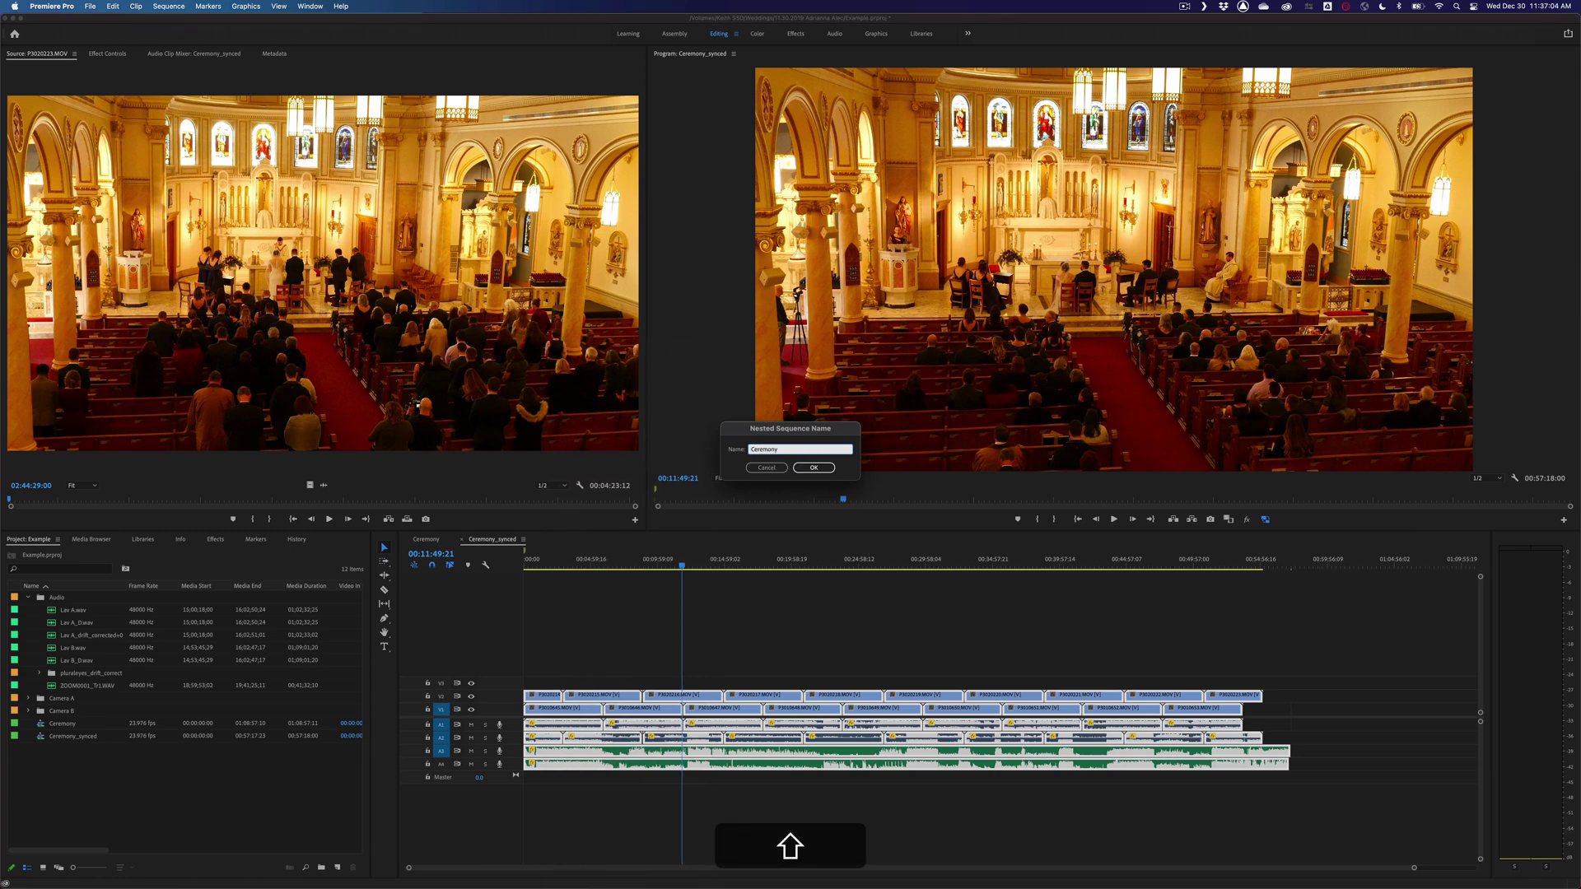
{"action": "type", "text": " Nested"}
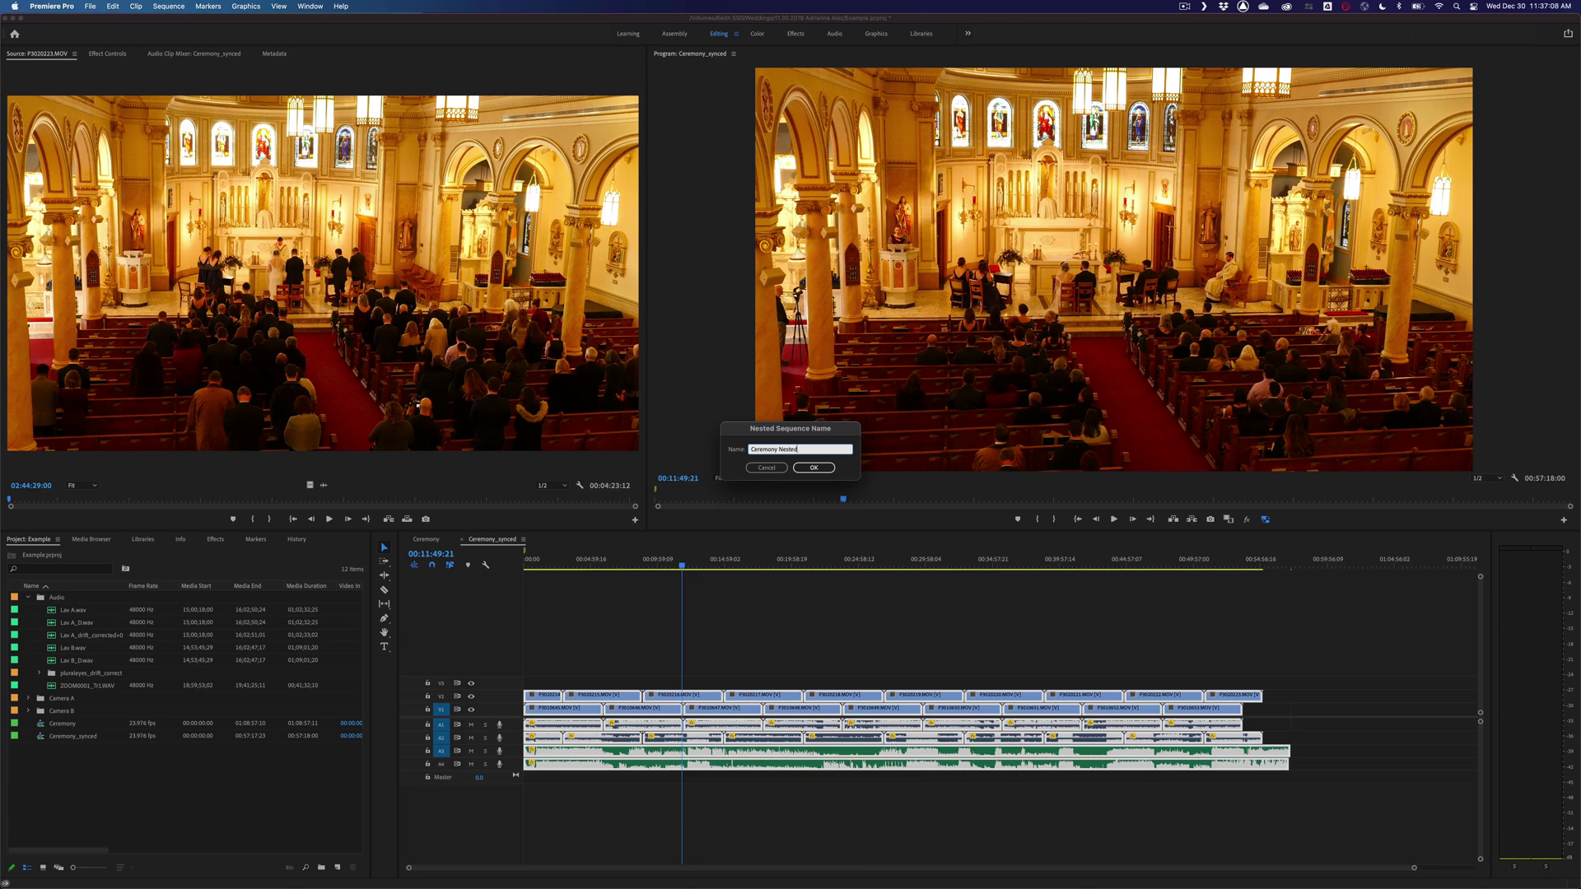
{"action": "key", "text": "Return"}
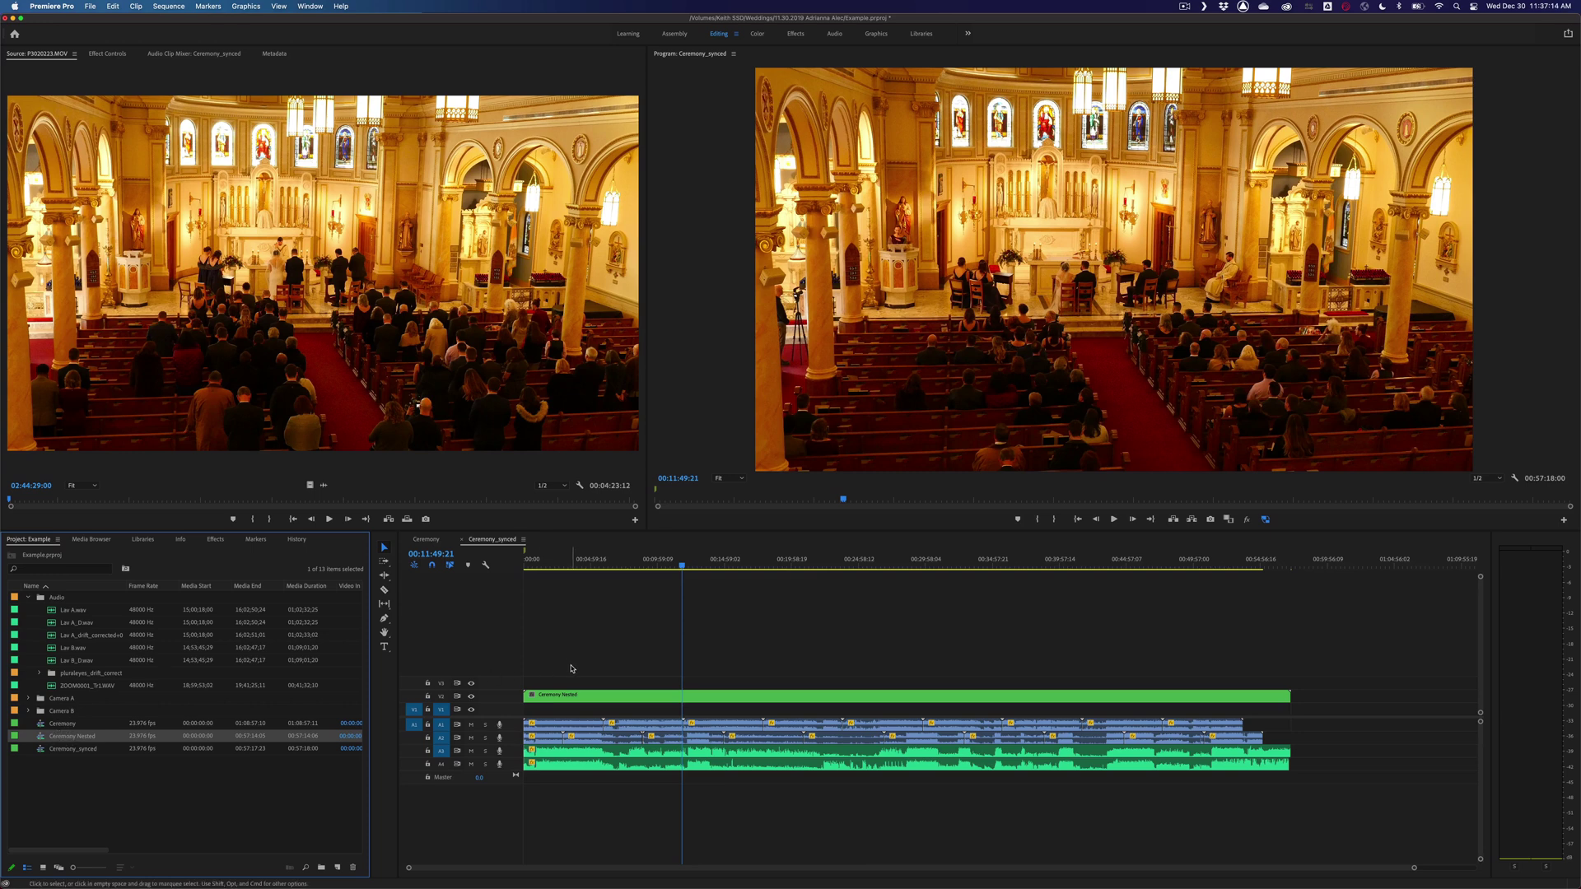
Move the Ceremony Nested clip down to V1 and bring up its context menu.
{"action": "left_click_drag", "start_coordinate": [580, 704], "coordinate": [587, 718]}
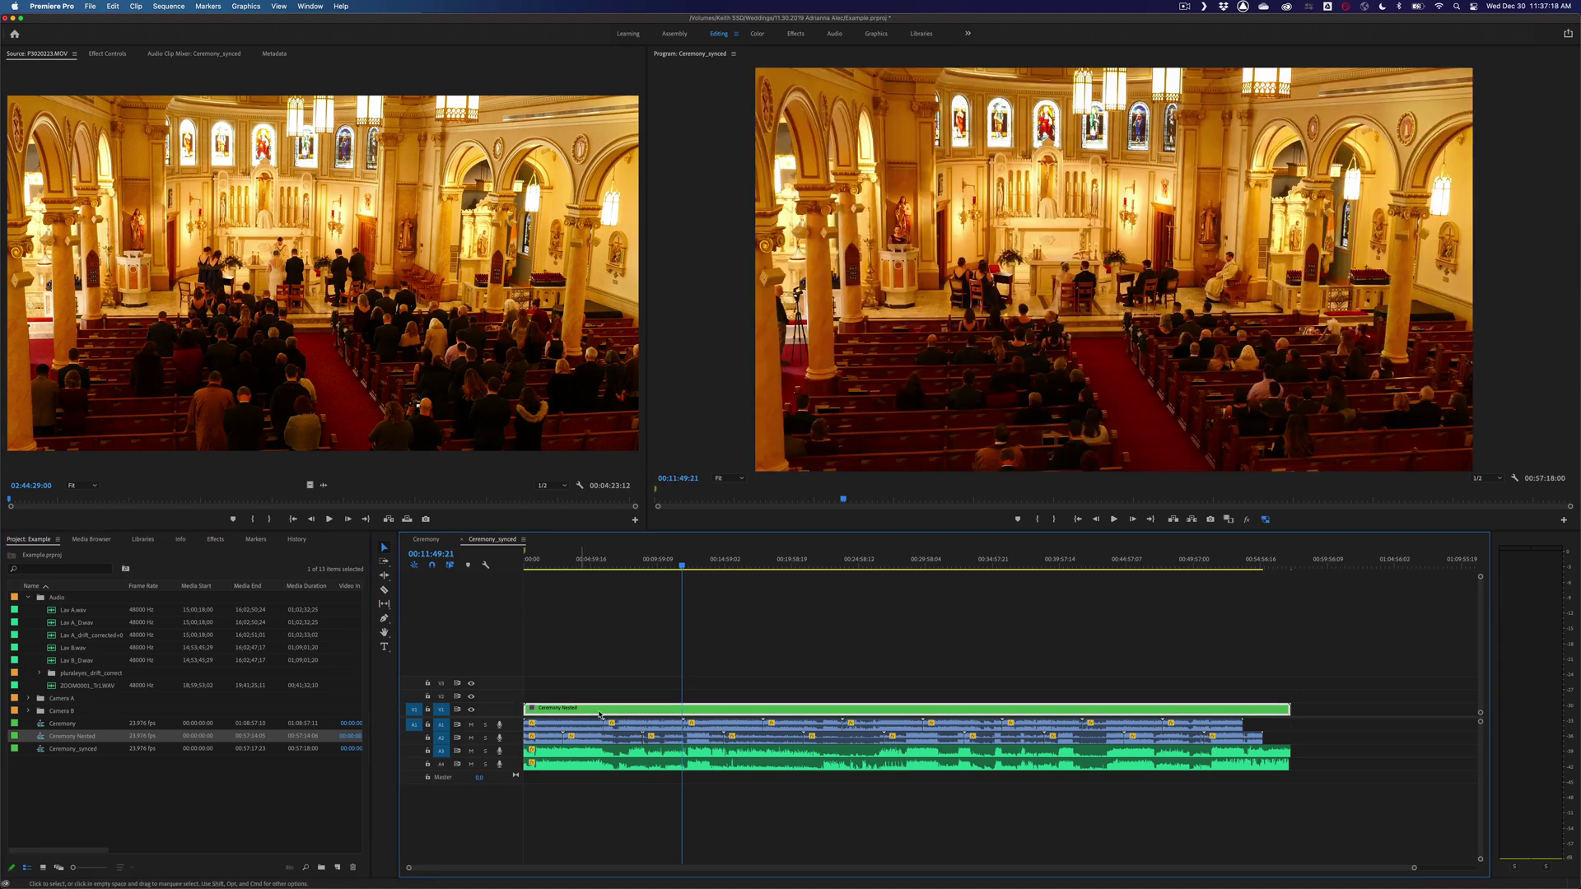
{"action": "right_click", "coordinate": [609, 714]}
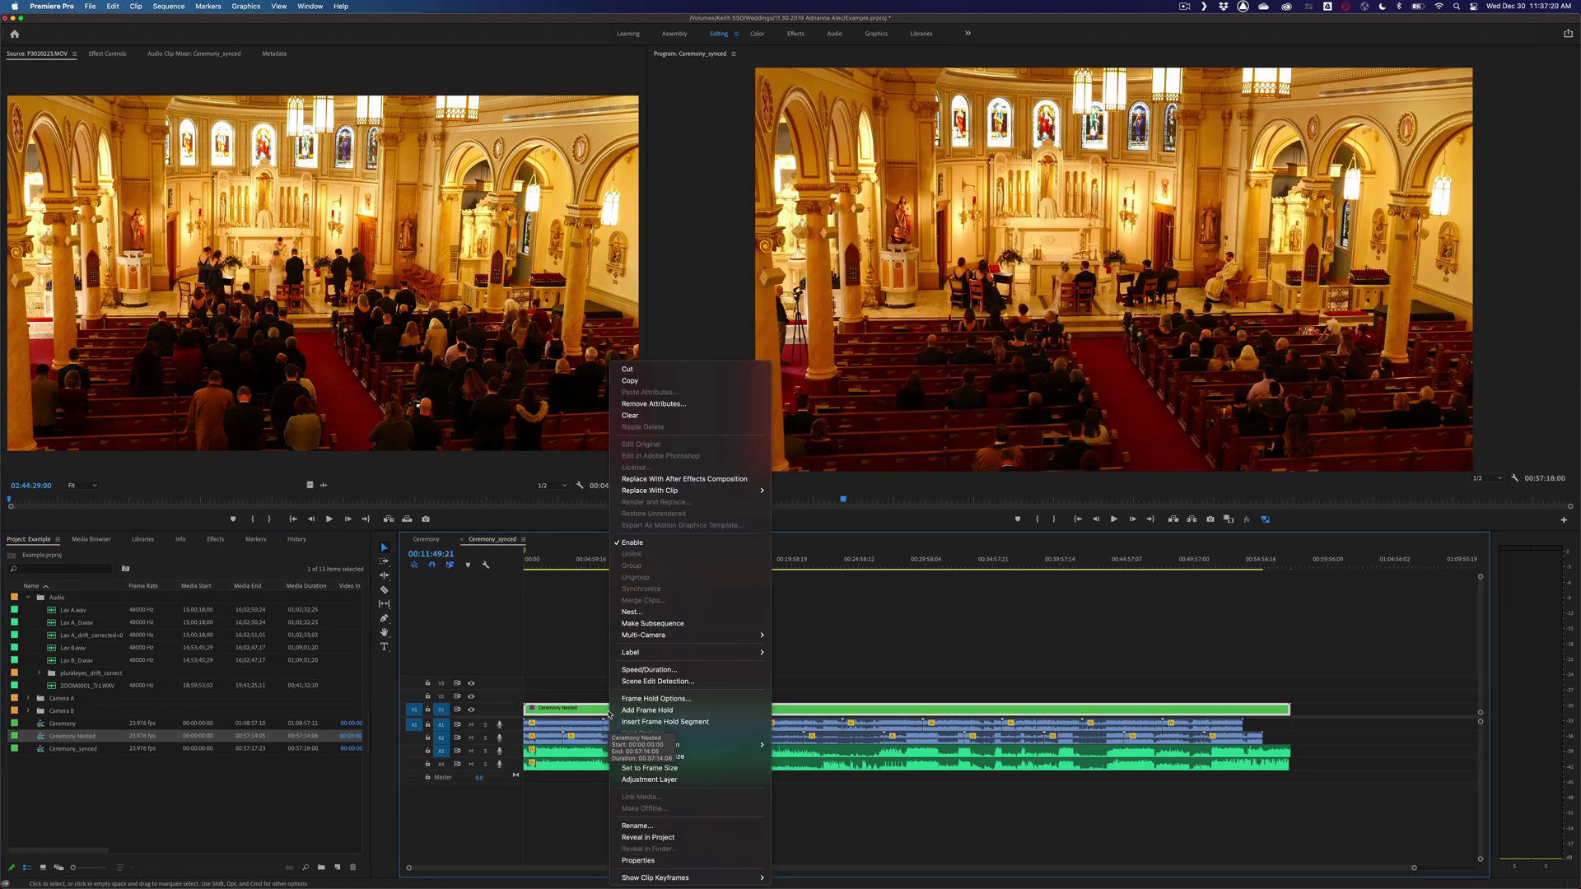
{"action": "mouse_move", "coordinate": [677, 634]}
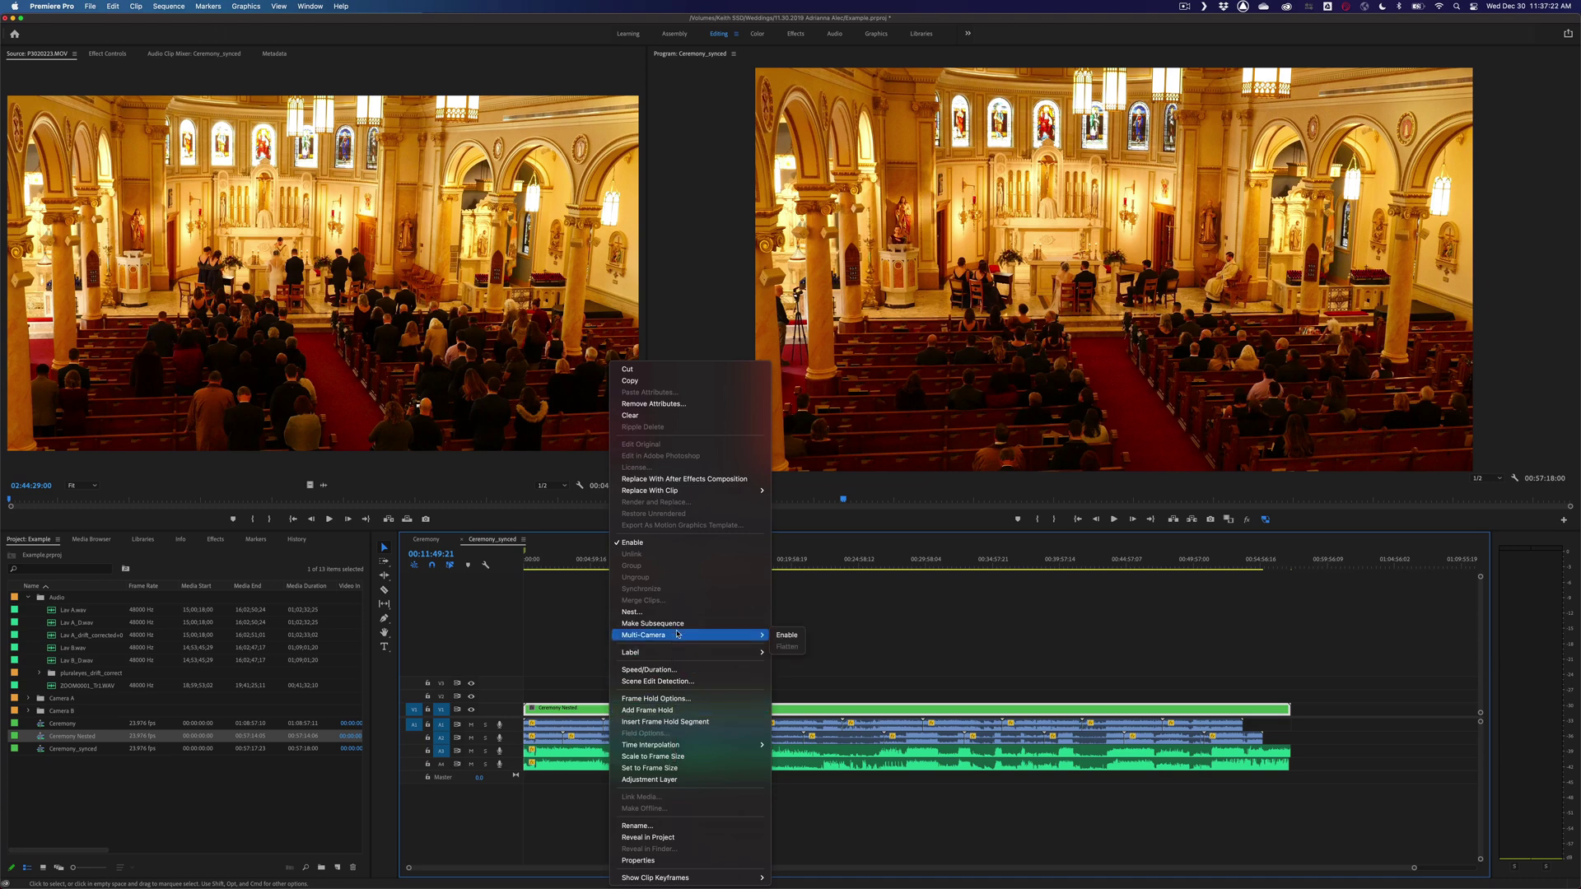
Enable Multi-Camera on Ceremony Nested and park the playhead at 00:02:02:07.
{"action": "left_click", "coordinate": [785, 636]}
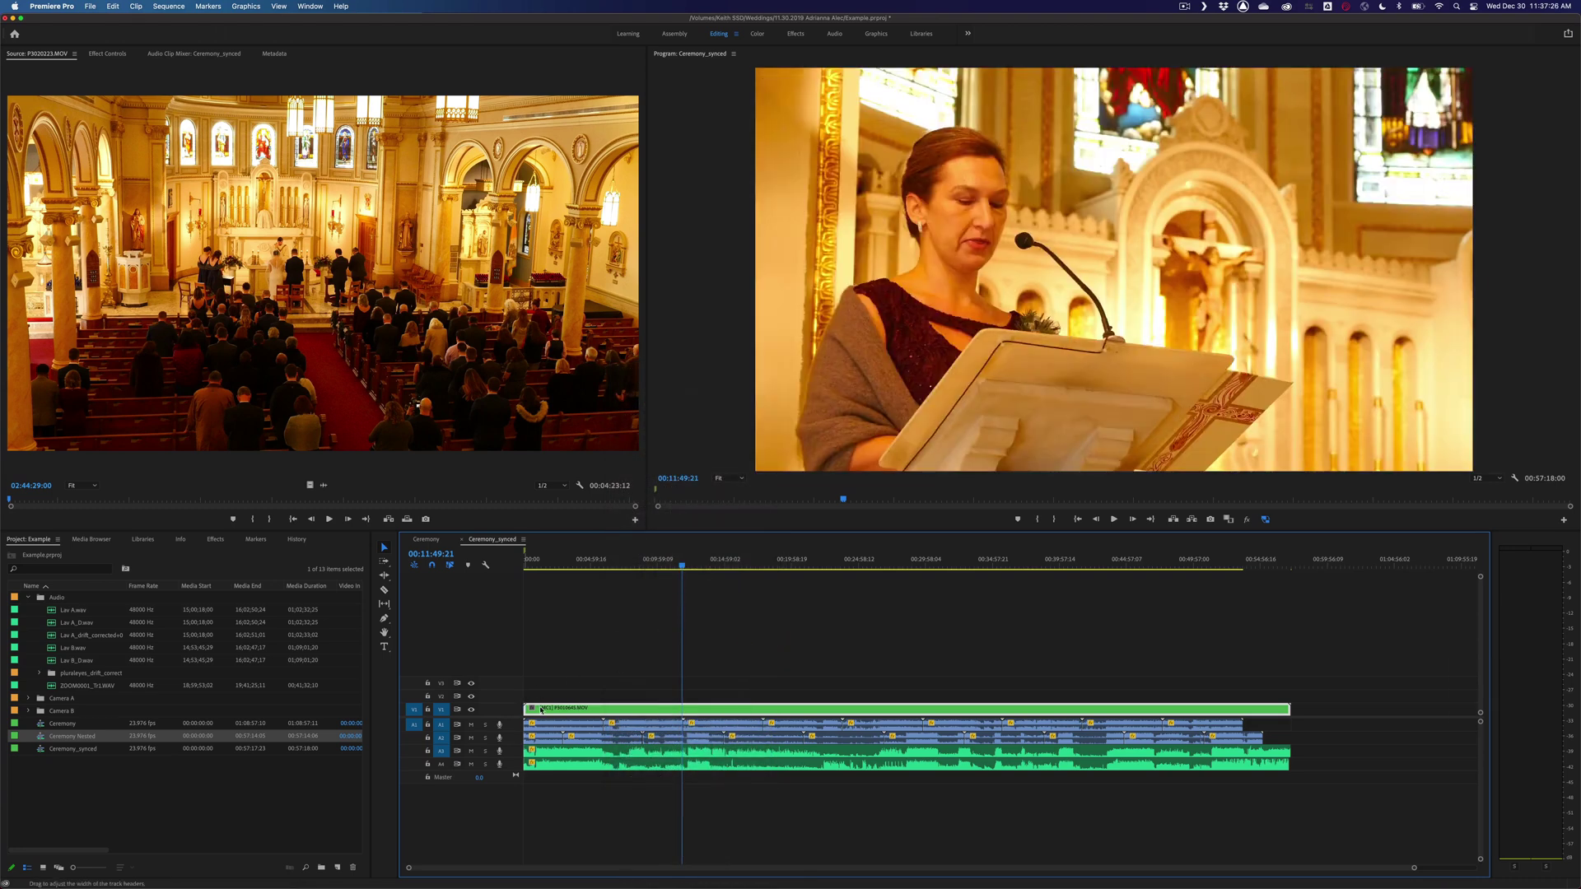
{"action": "left_click", "coordinate": [551, 561]}
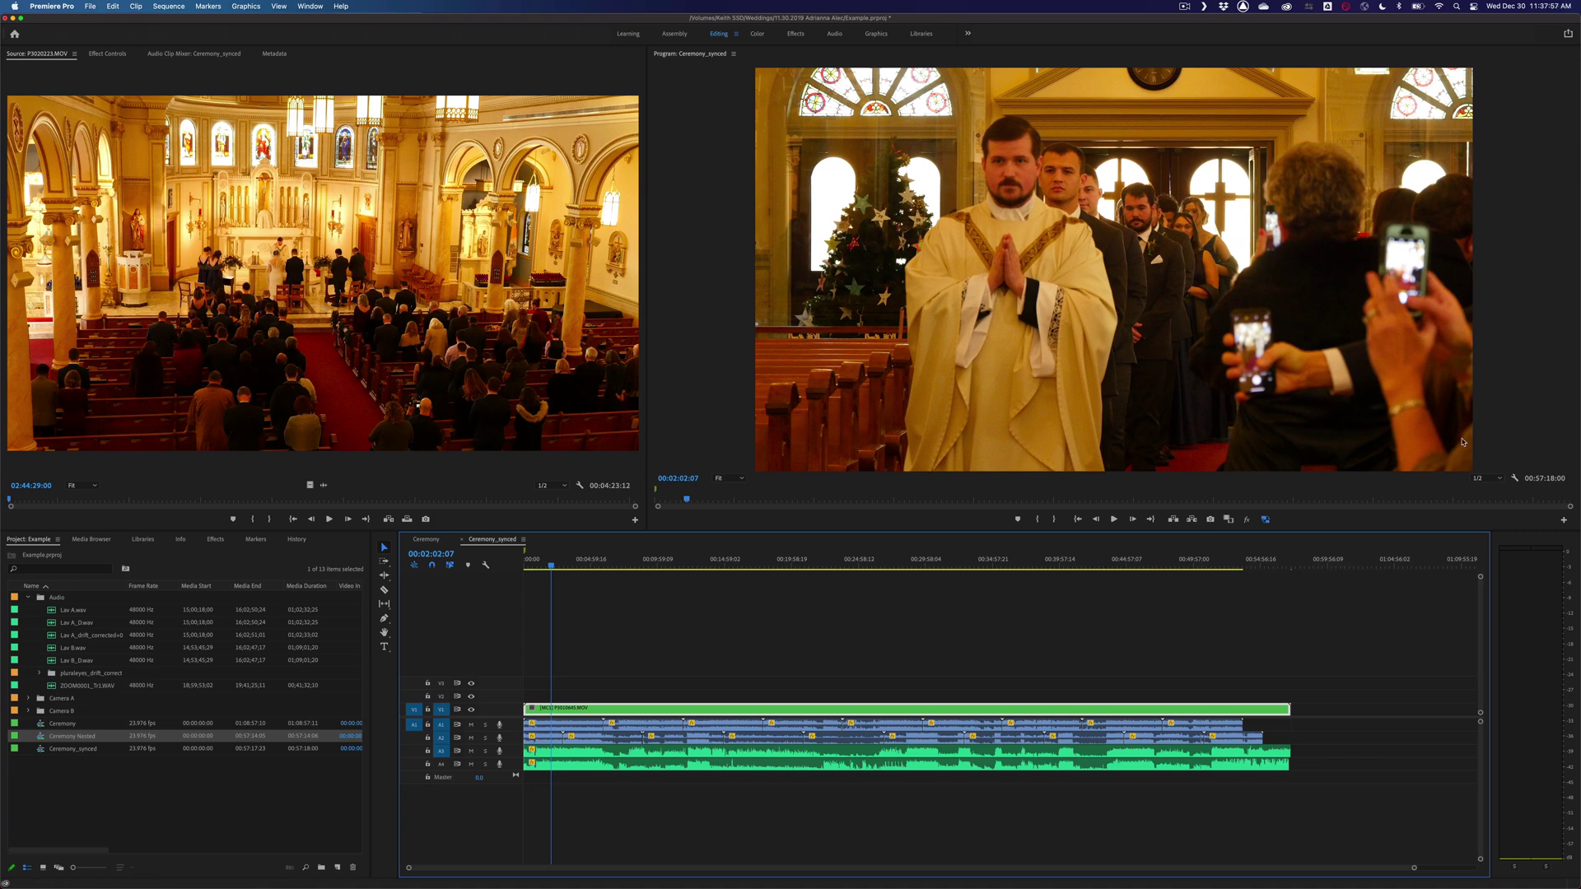
Switch the Program monitor to the Multi-Camera view.
{"action": "left_click", "coordinate": [1516, 484]}
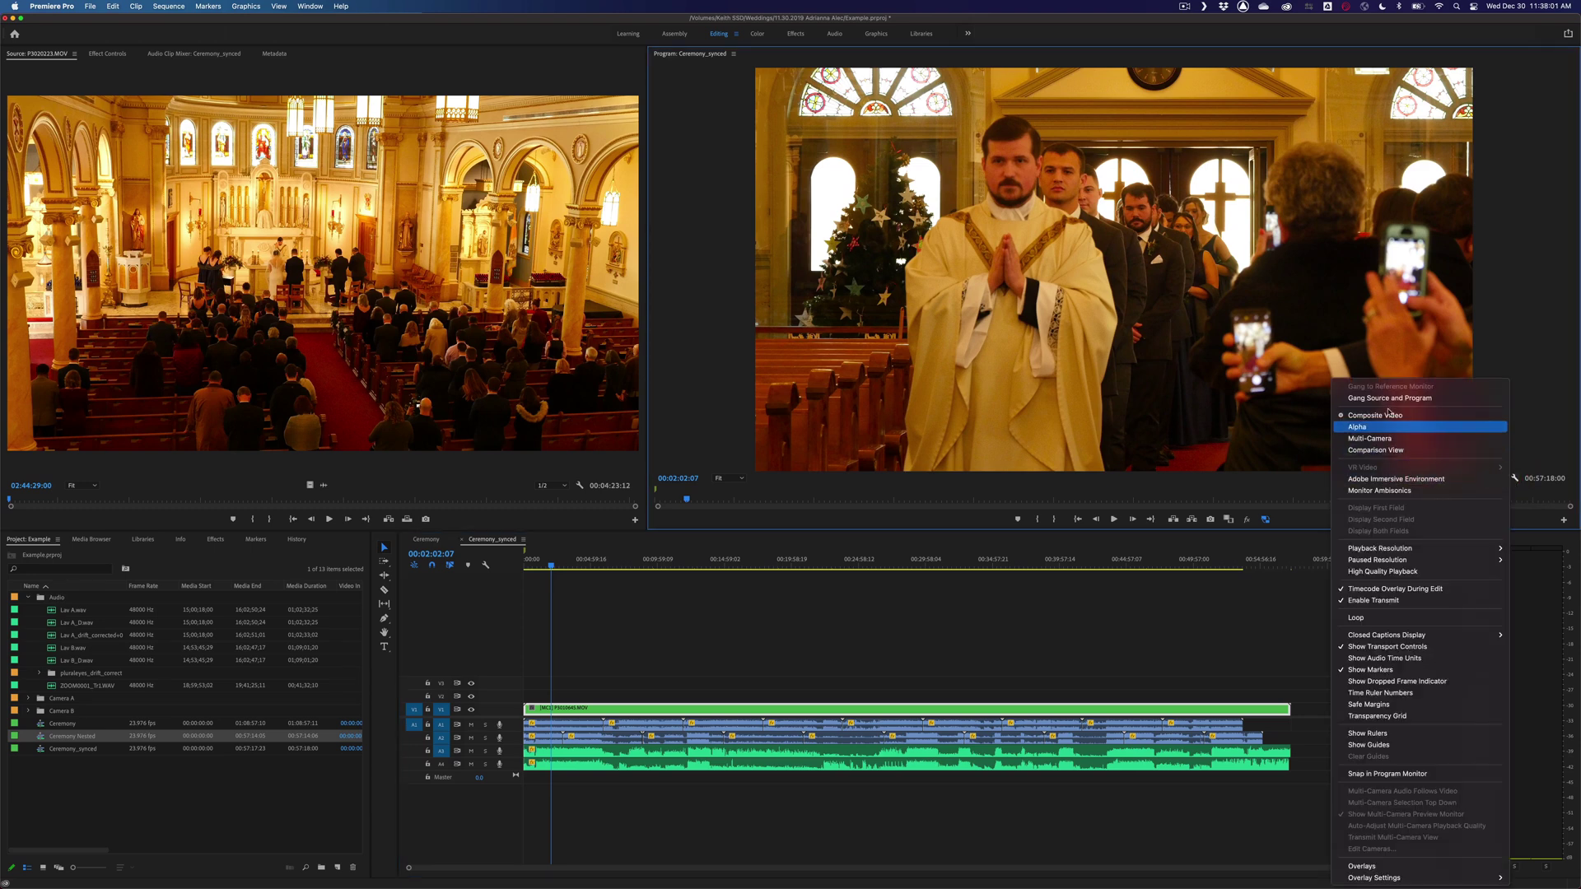
{"action": "left_click", "coordinate": [1362, 439]}
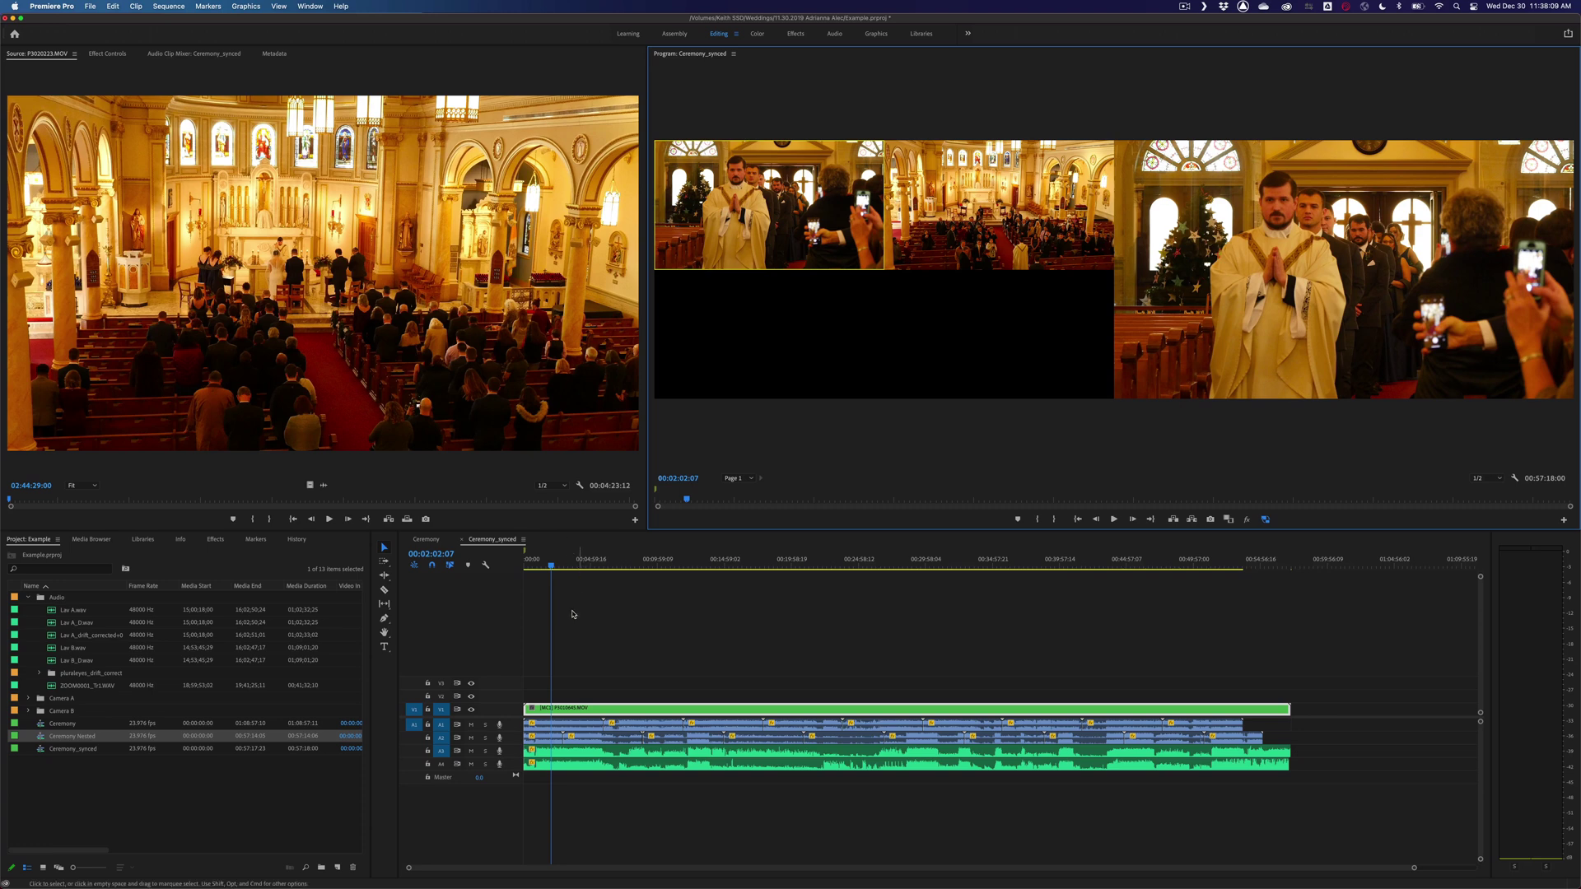
Mute A1–A4 and live-cut between angles 1 and 2, stopping at 00:00:52:00.
{"action": "left_click_drag", "start_coordinate": [471, 737], "coordinate": [471, 766]}
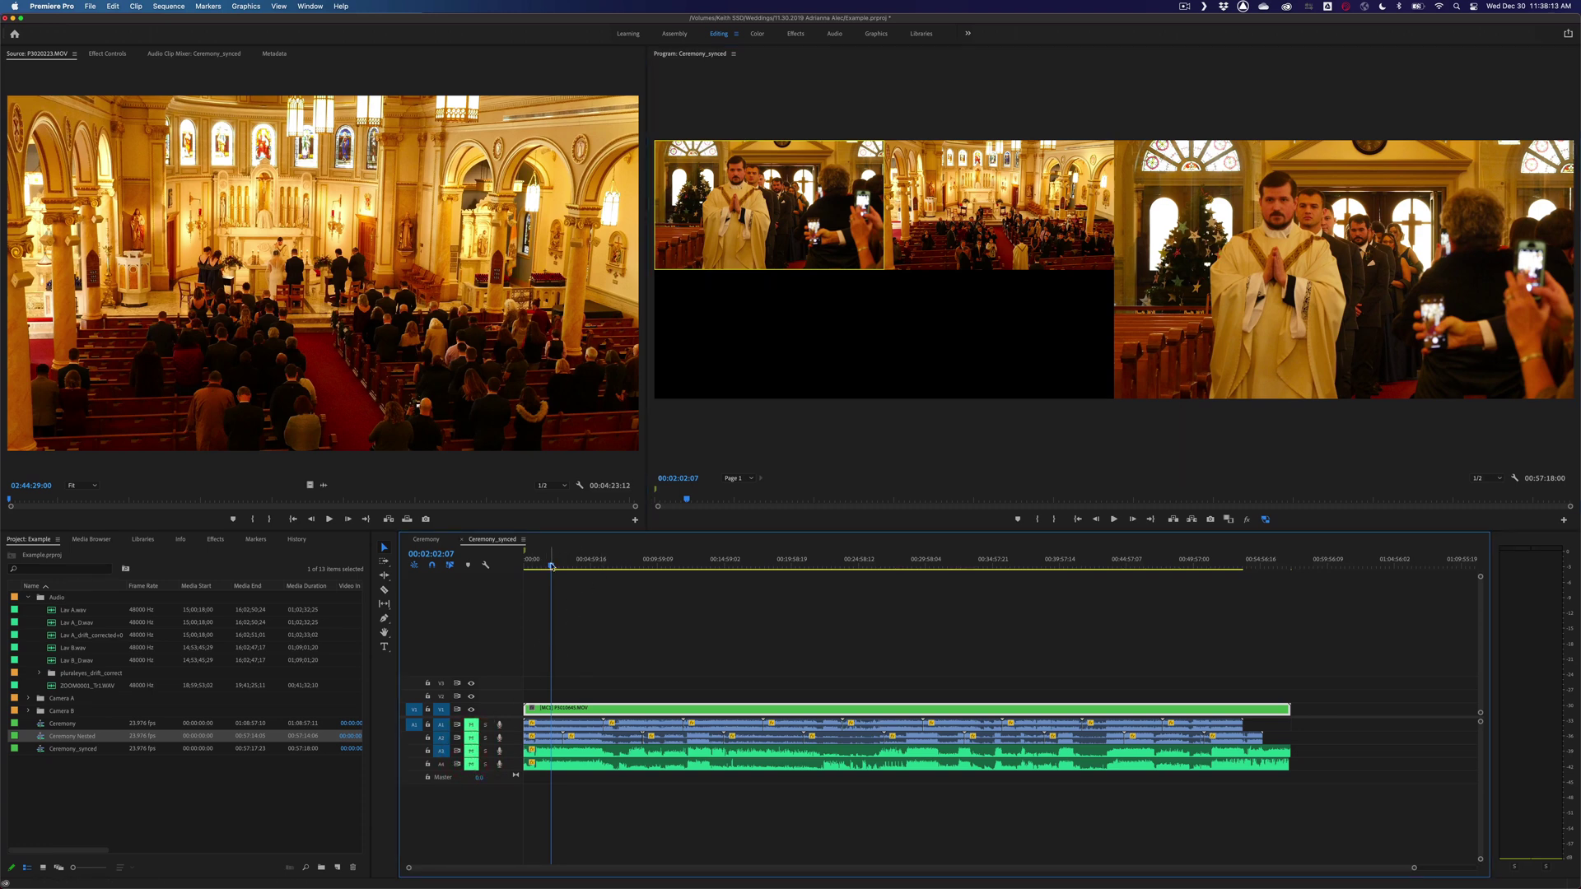
{"action": "left_click_drag", "start_coordinate": [551, 565], "coordinate": [532, 567]}
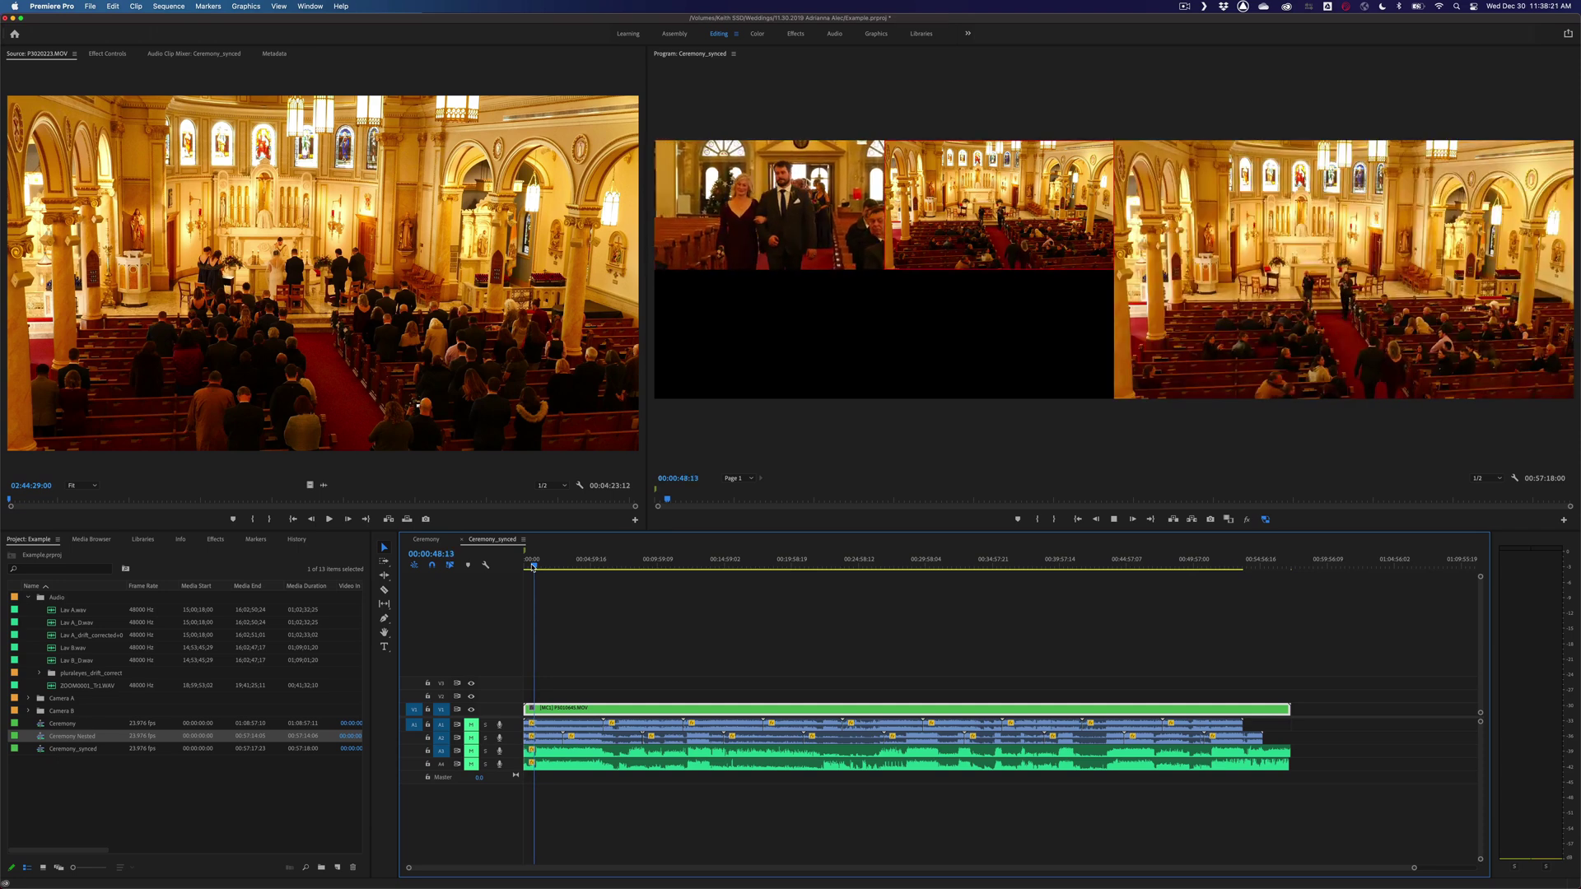
{"action": "key", "text": "1"}
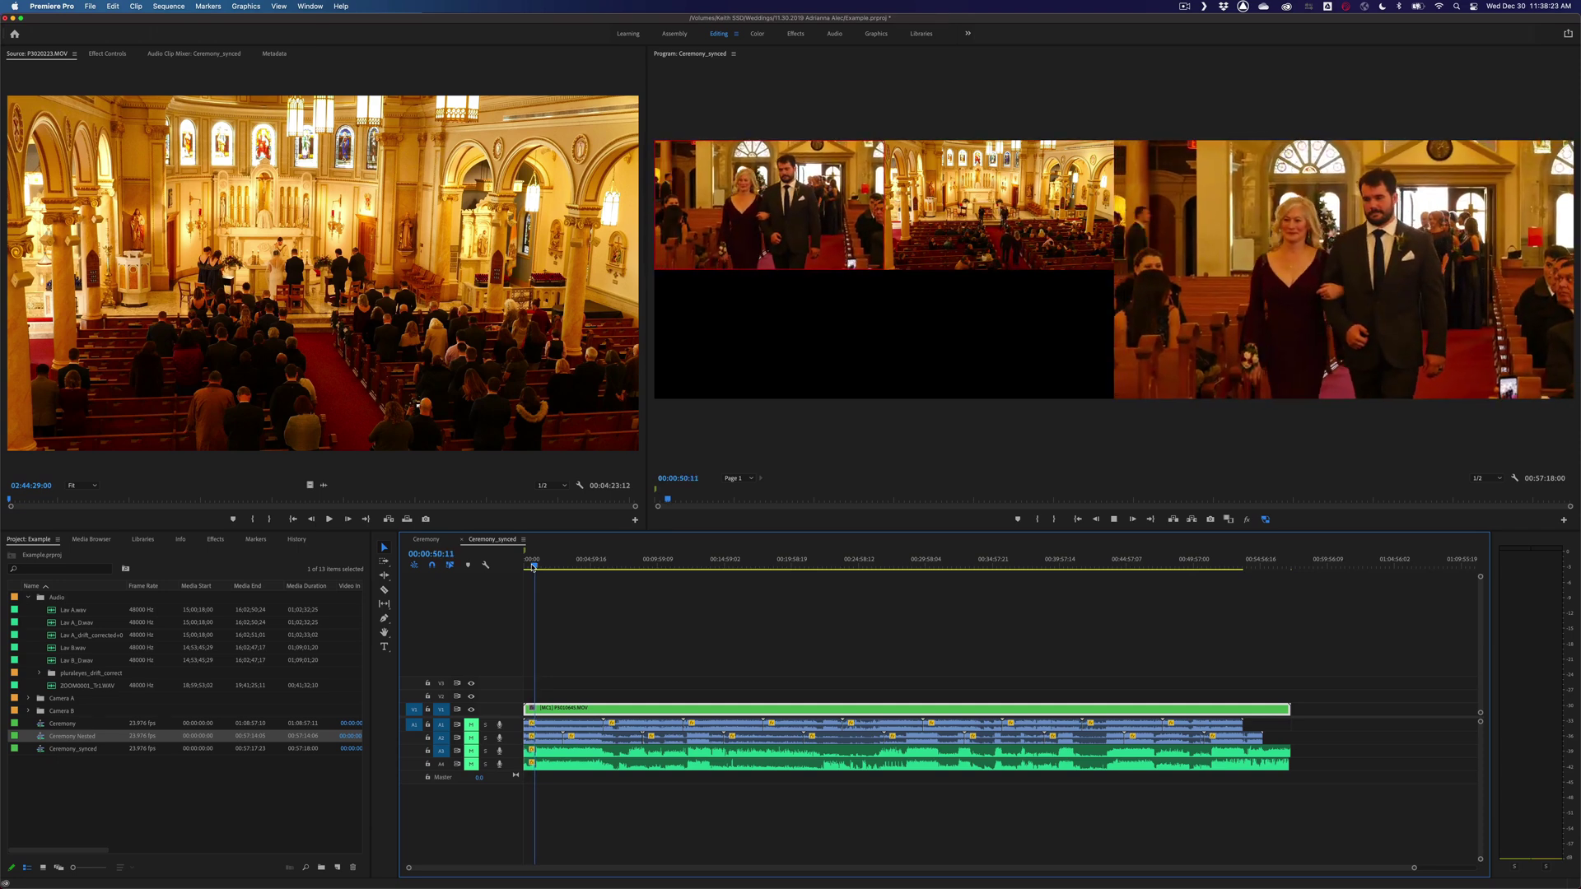
{"action": "key", "text": "2"}
{"action": "key", "text": "space"}
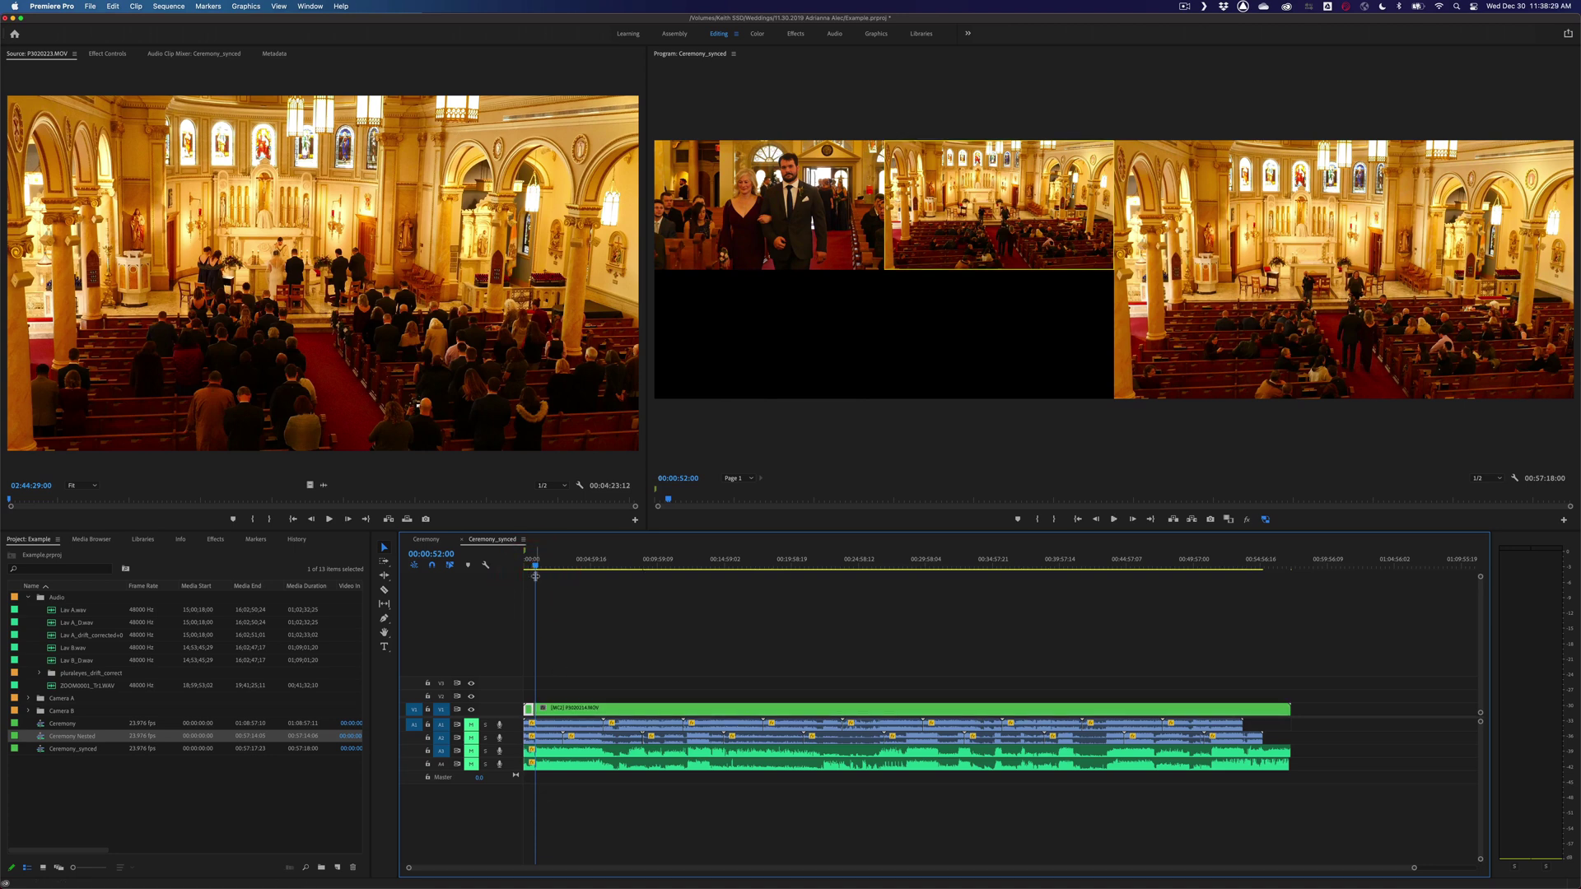
{"action": "key", "text": "equal"}
{"action": "key", "text": "equal"}
{"action": "key", "text": "equal"}
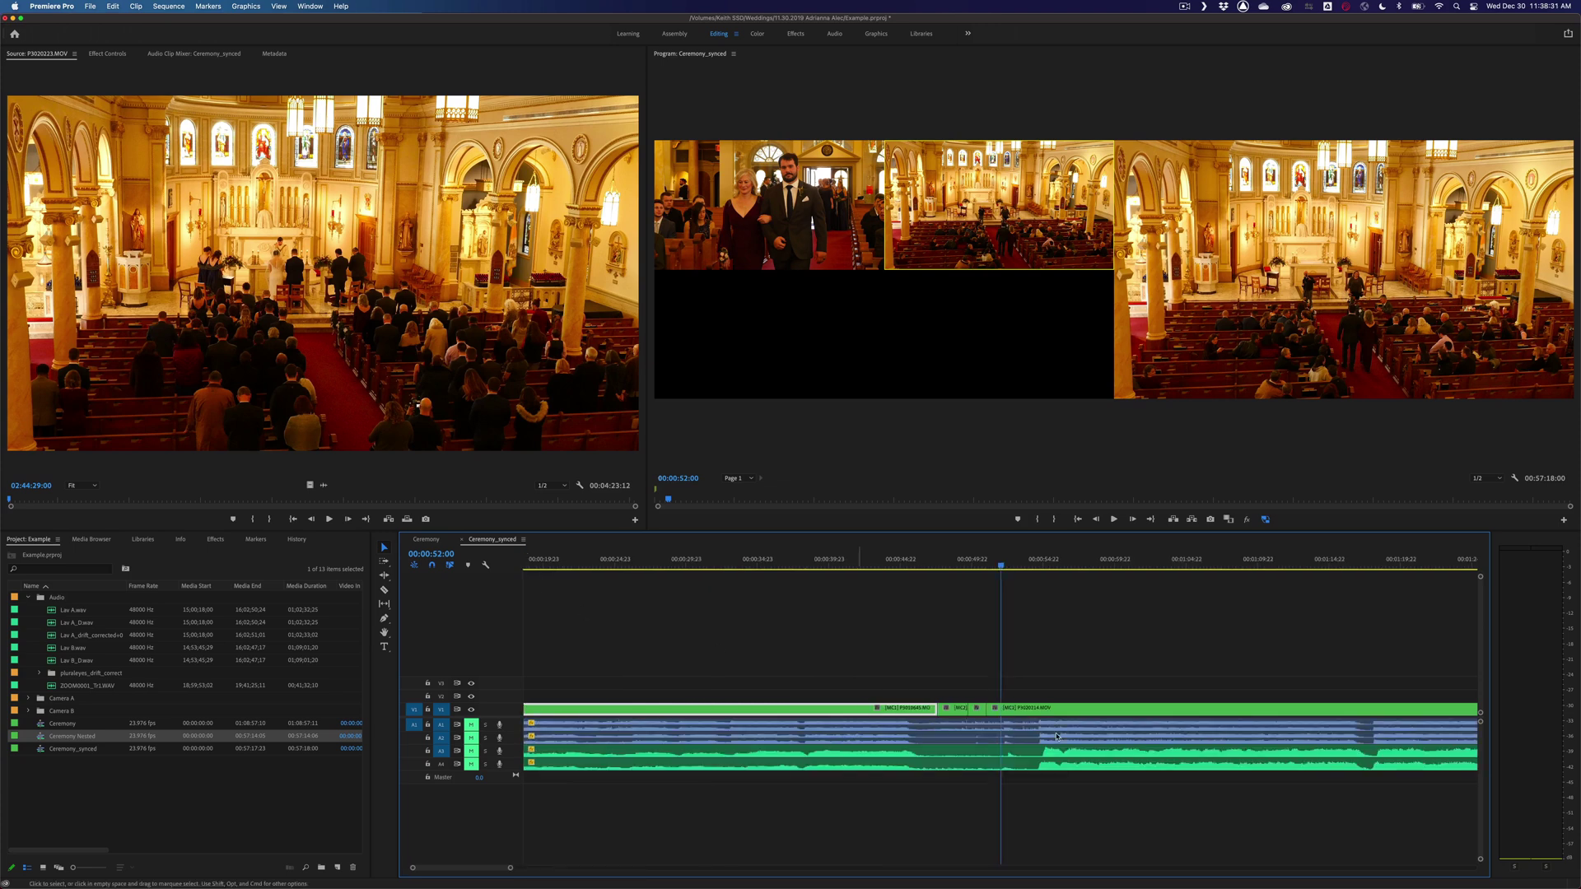
Switch the short middle multicam clip to Camera 1.
{"action": "left_click", "coordinate": [923, 653]}
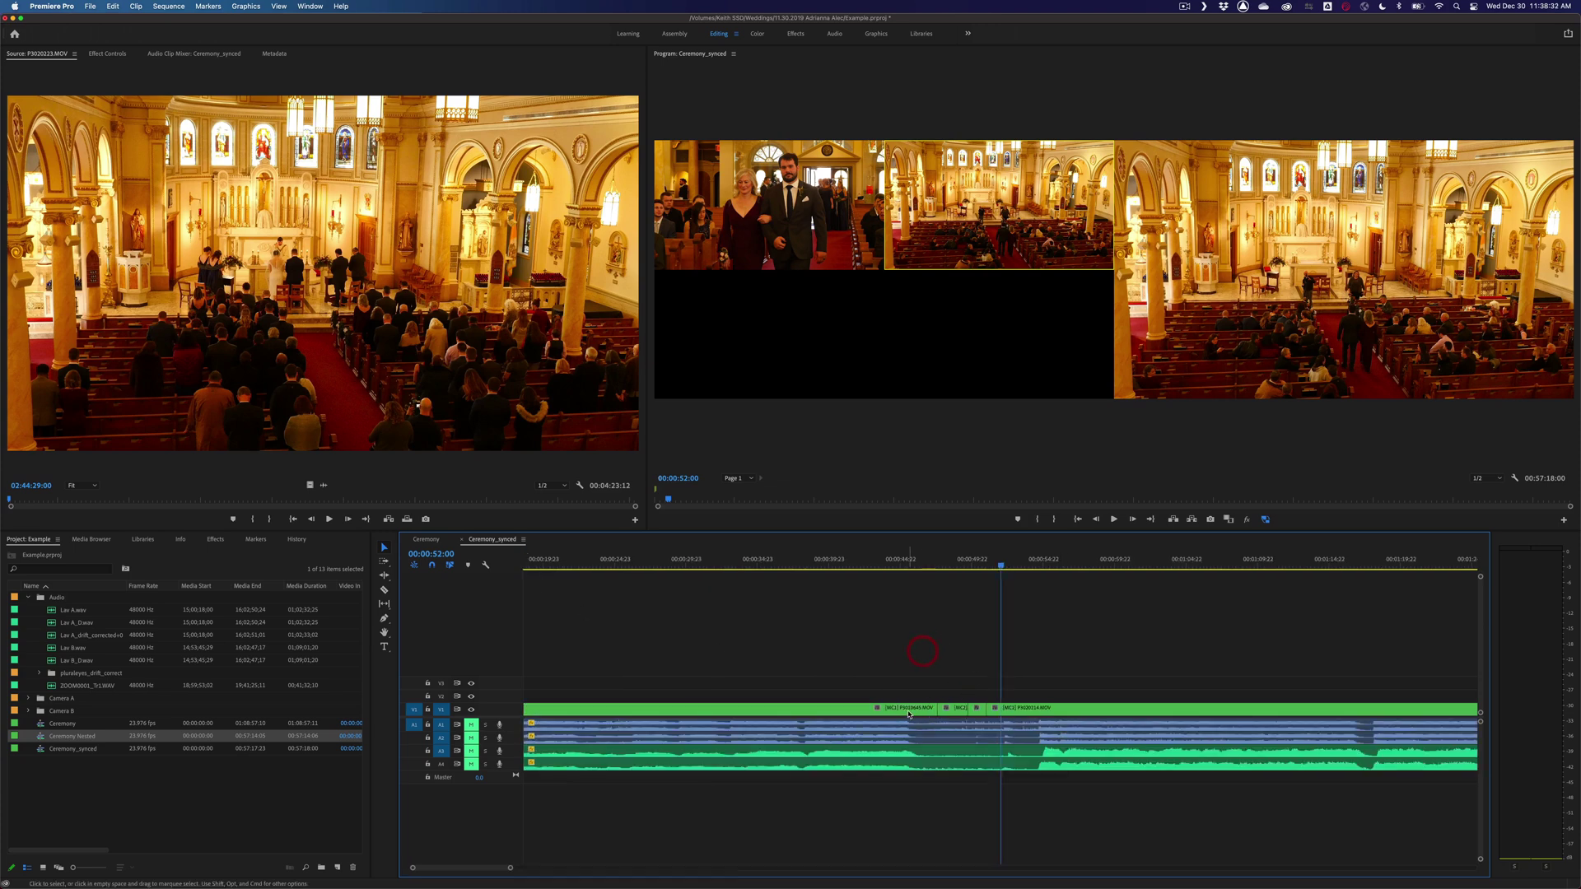
{"action": "right_click", "coordinate": [955, 713]}
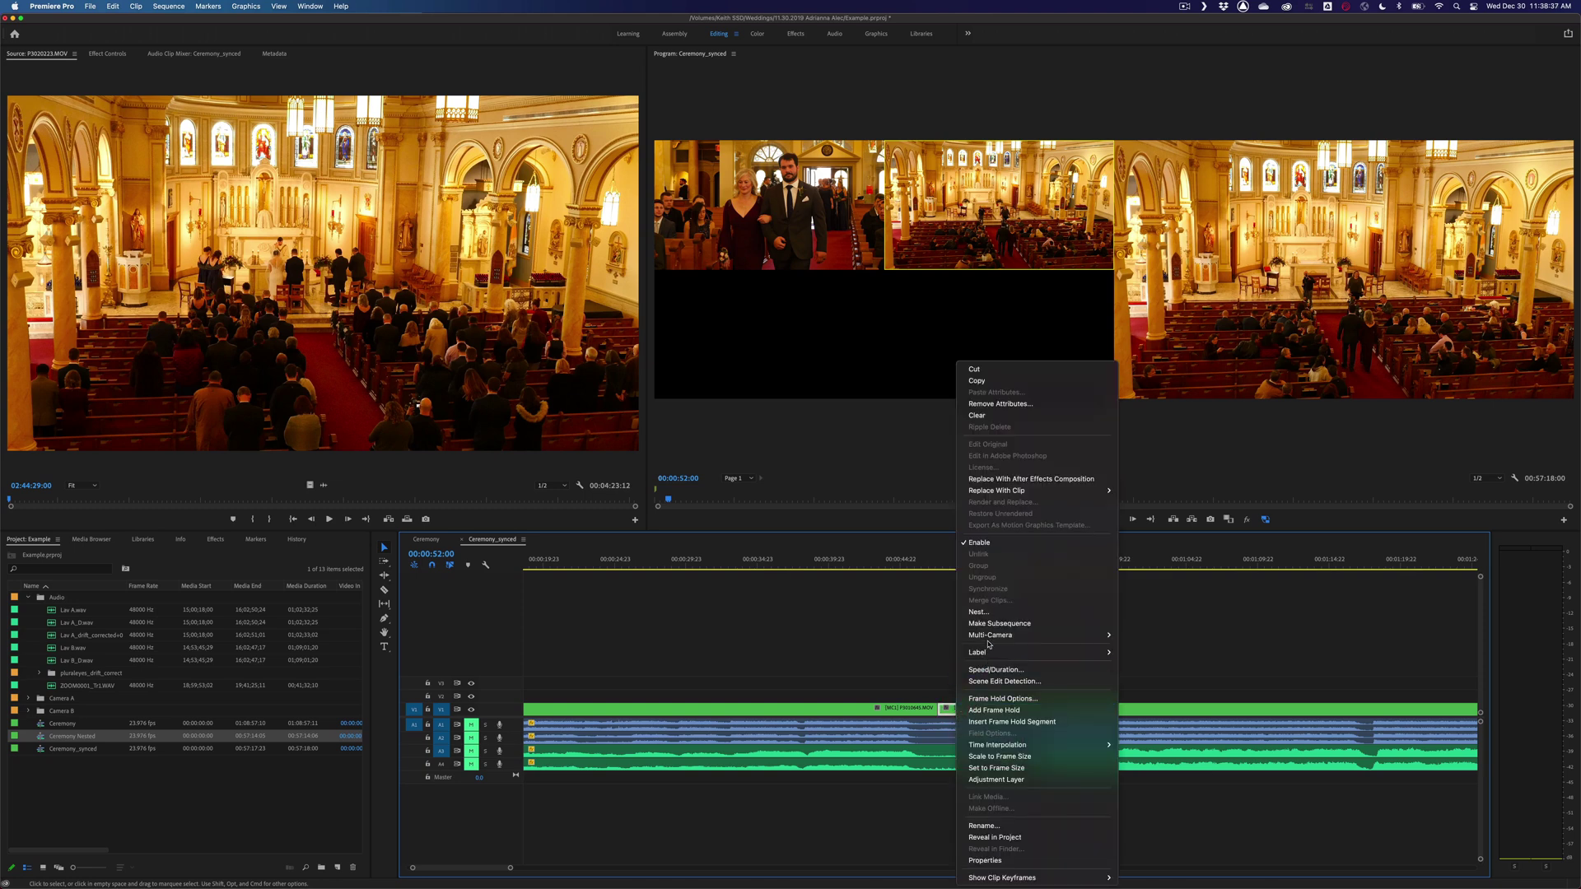
{"action": "mouse_move", "coordinate": [1079, 635]}
{"action": "left_click", "coordinate": [1137, 663]}
{"action": "left_click", "coordinate": [910, 563]}
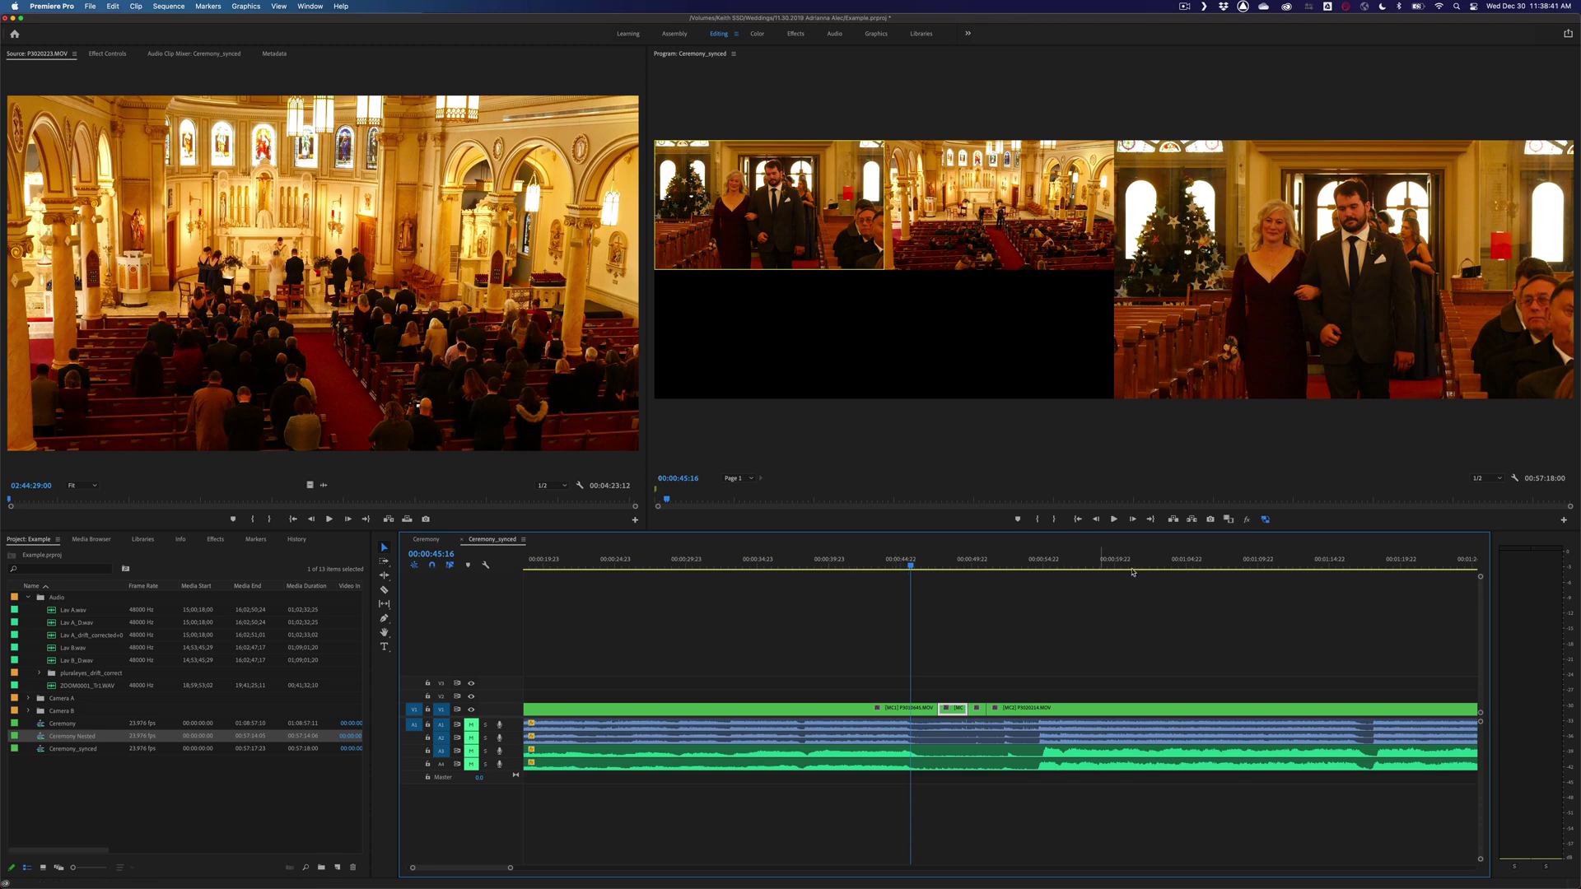
Roll the V1 edit points around the MC1 clip with the Rolling Edit tool.
{"action": "left_click", "coordinate": [384, 575]}
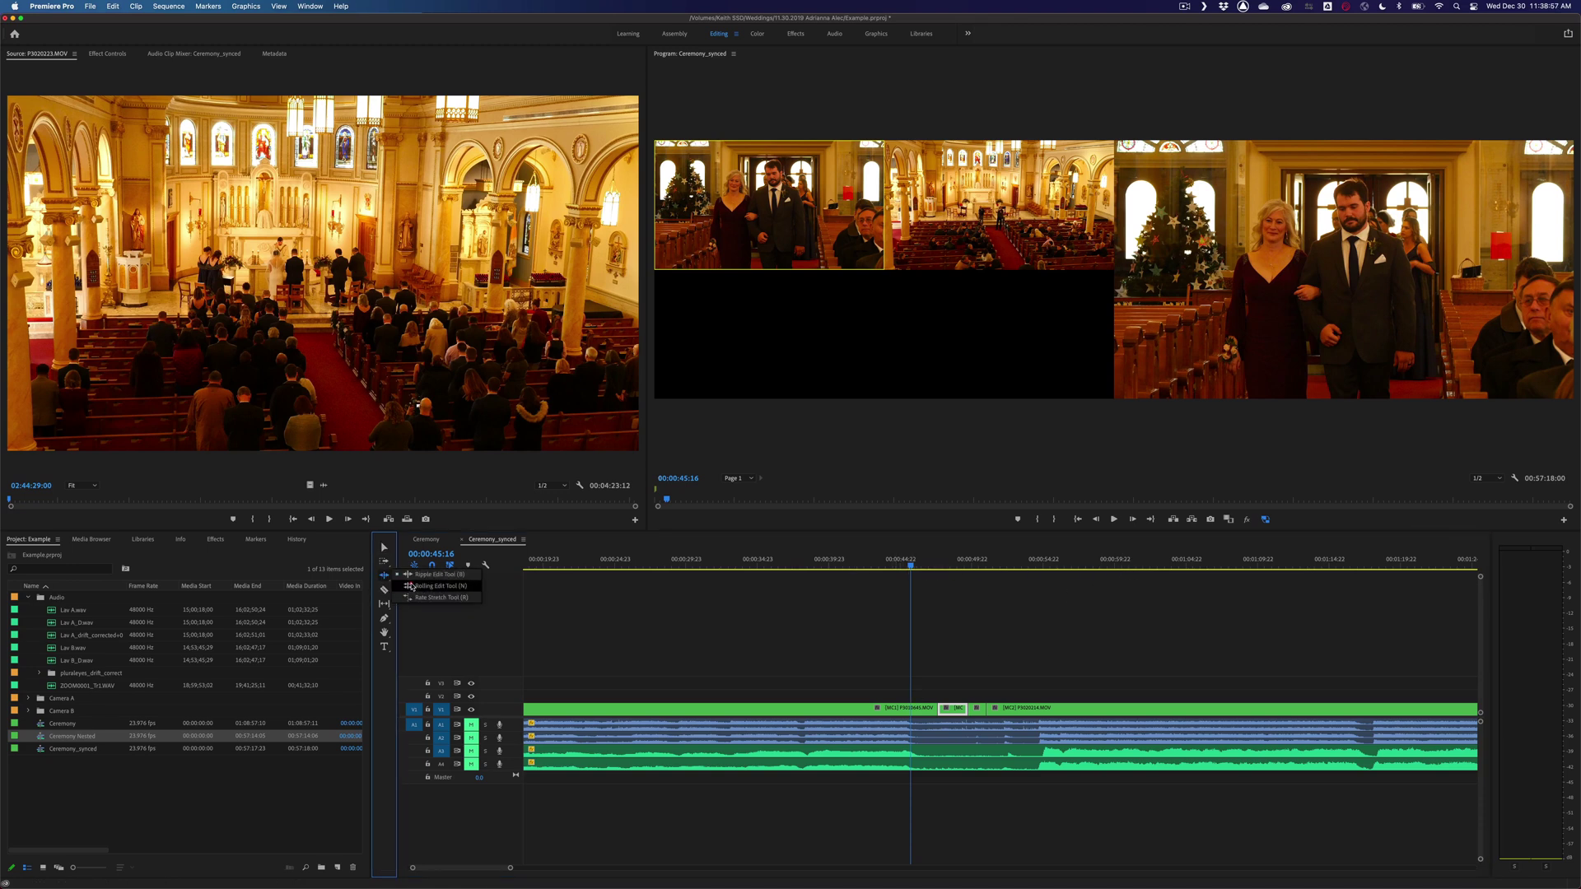
{"action": "left_click", "coordinate": [412, 586]}
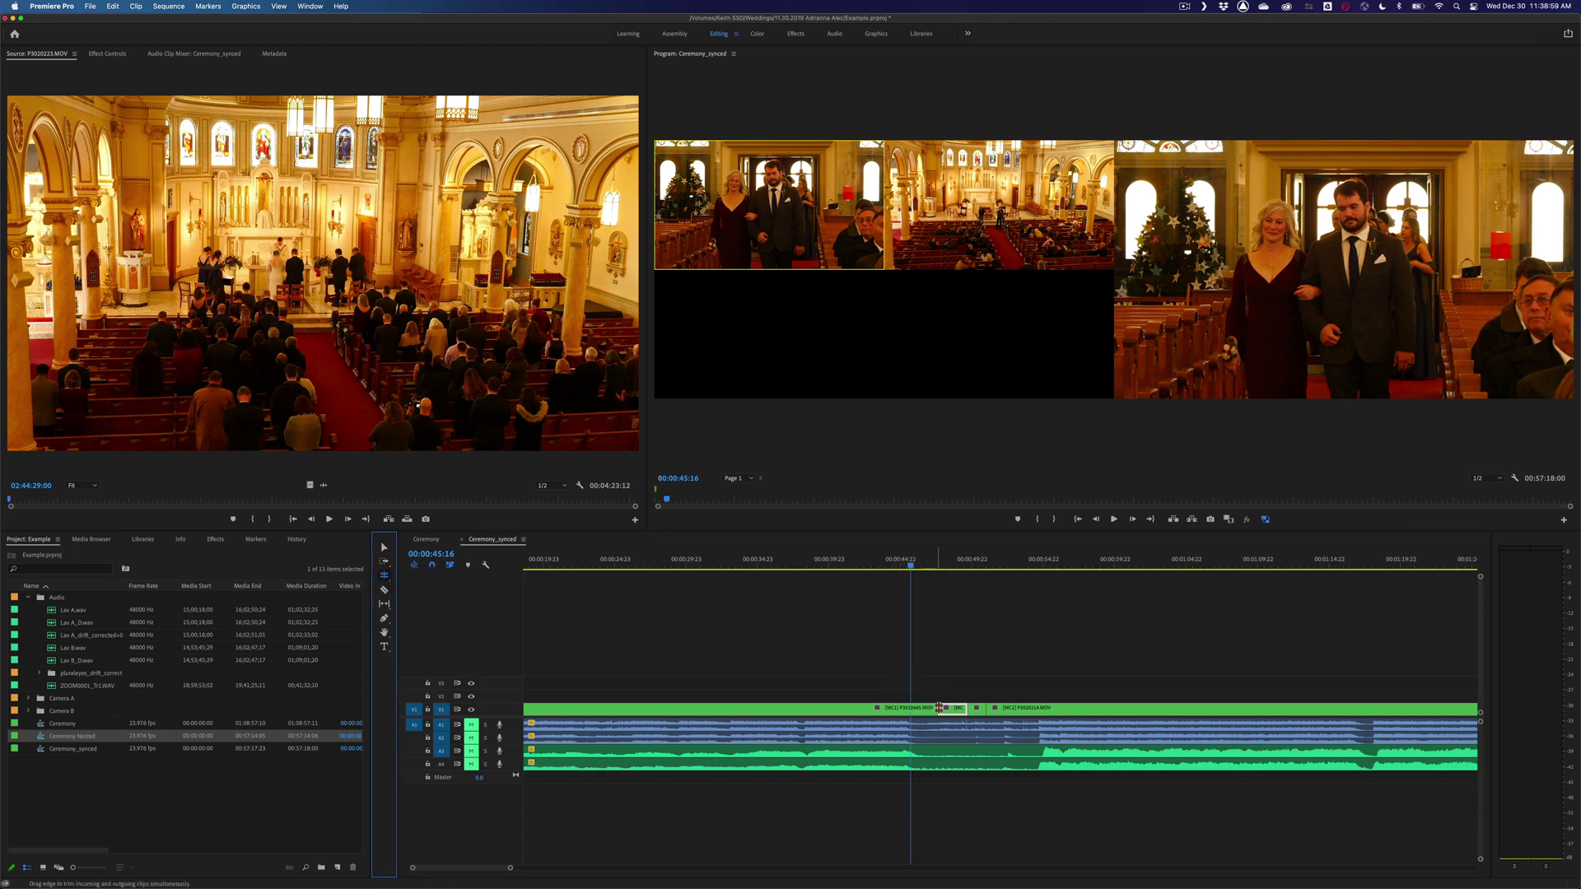
{"action": "left_click_drag", "start_coordinate": [938, 708], "coordinate": [929, 684]}
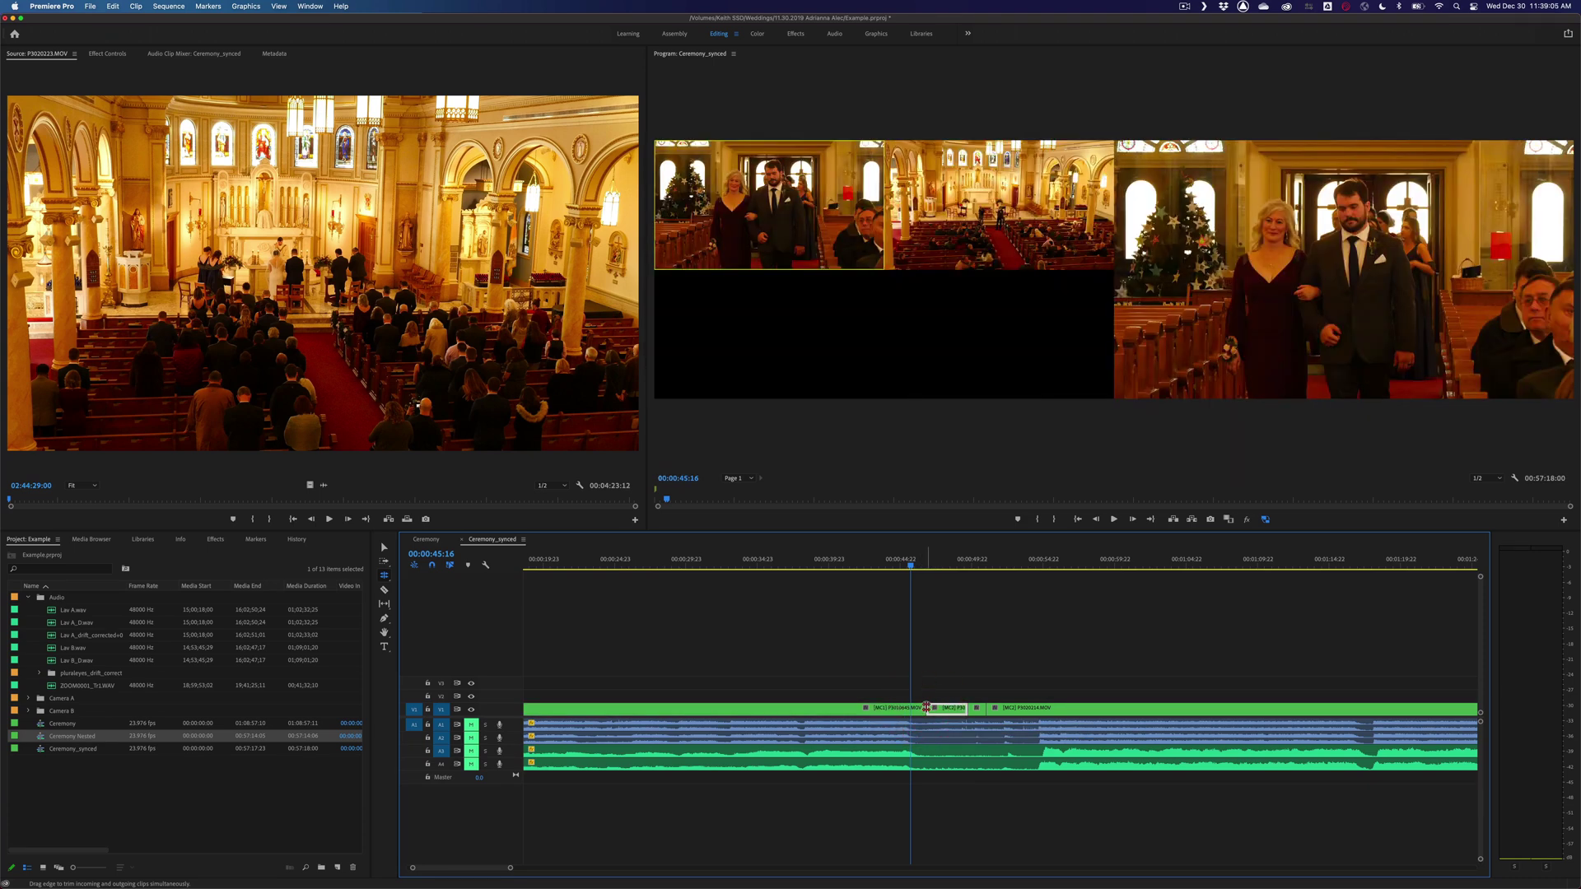
{"action": "left_click_drag", "start_coordinate": [926, 709], "coordinate": [931, 709]}
Enlarge the audio tracks to show waveforms and unmute A1, A3 and A4, leaving A2 muted.
{"action": "left_click", "coordinate": [383, 547]}
{"action": "left_click_drag", "start_coordinate": [499, 771], "coordinate": [499, 792]}
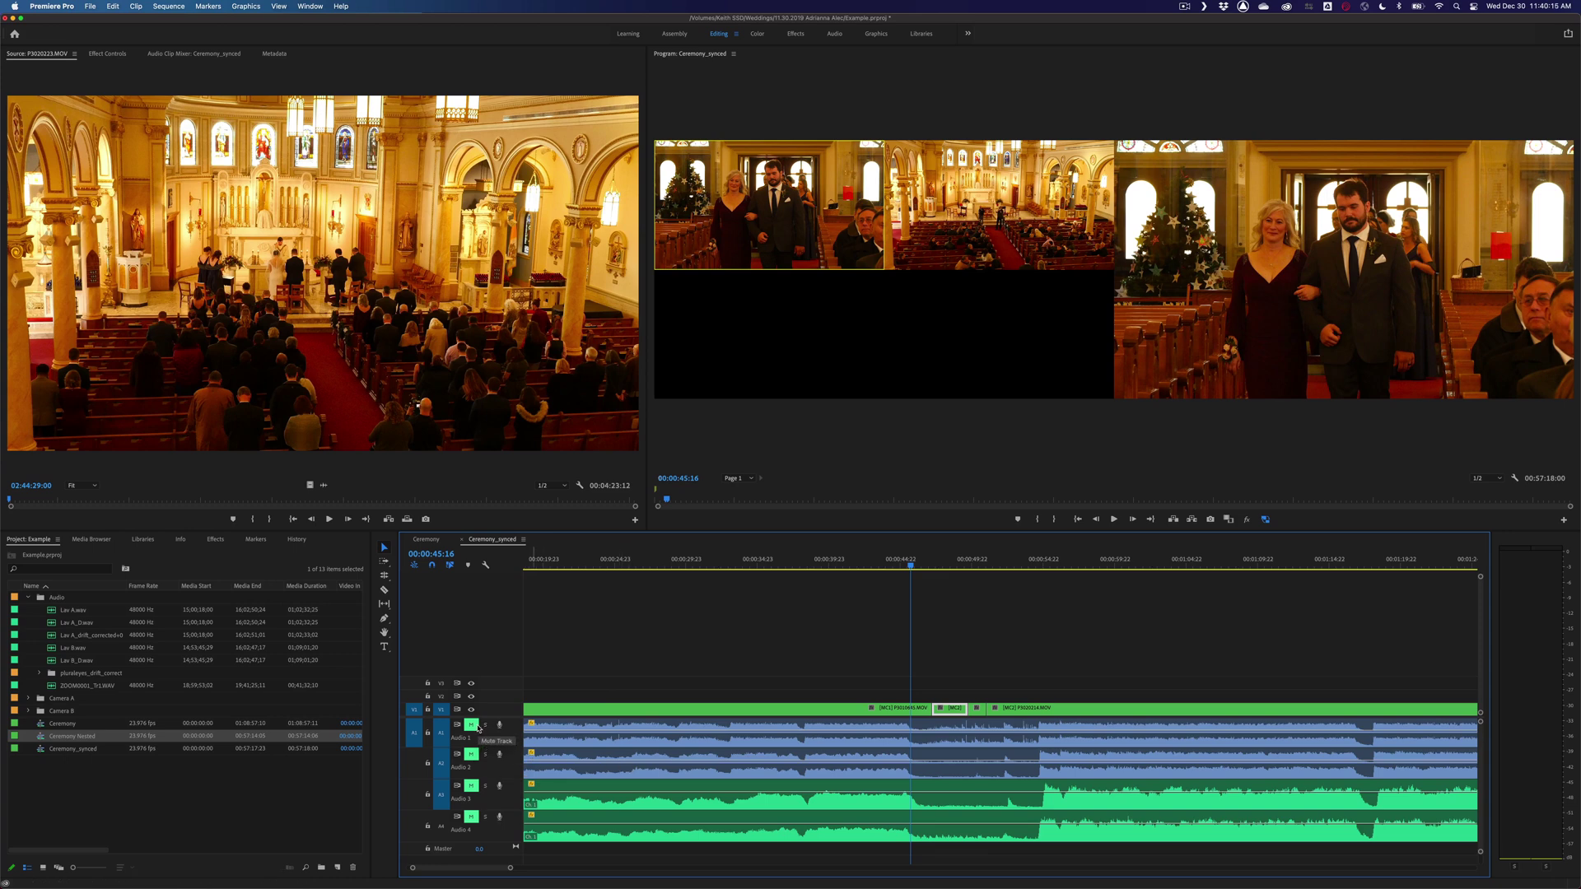
{"action": "left_click", "coordinate": [471, 724]}
{"action": "left_click", "coordinate": [472, 817]}
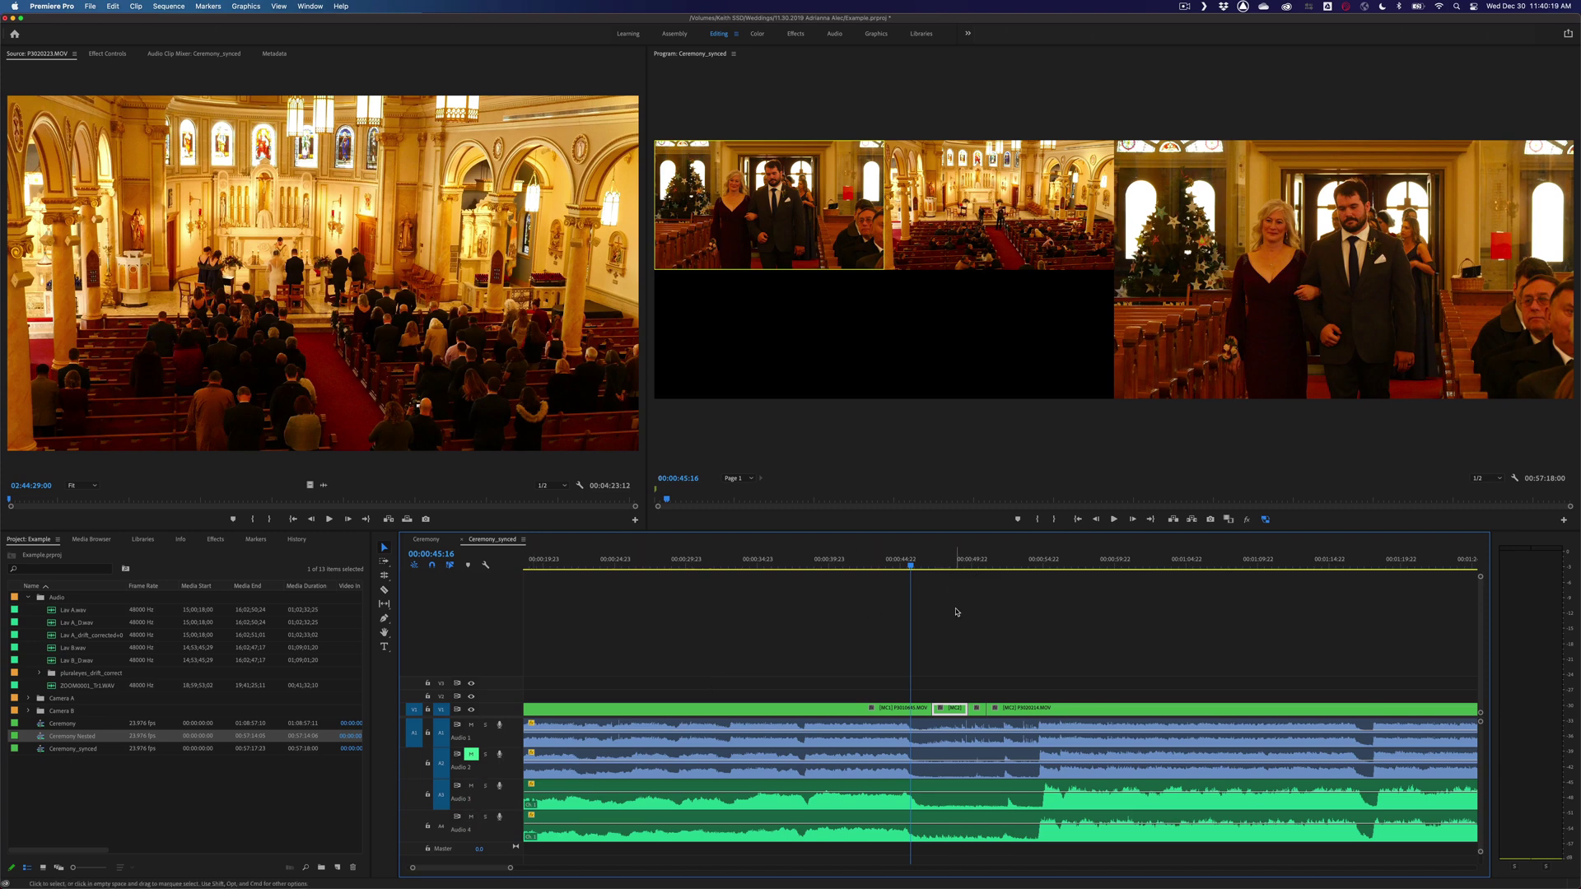
{"action": "scroll", "coordinate": [947, 610], "scroll_direction": "right", "scroll_amount": 5}
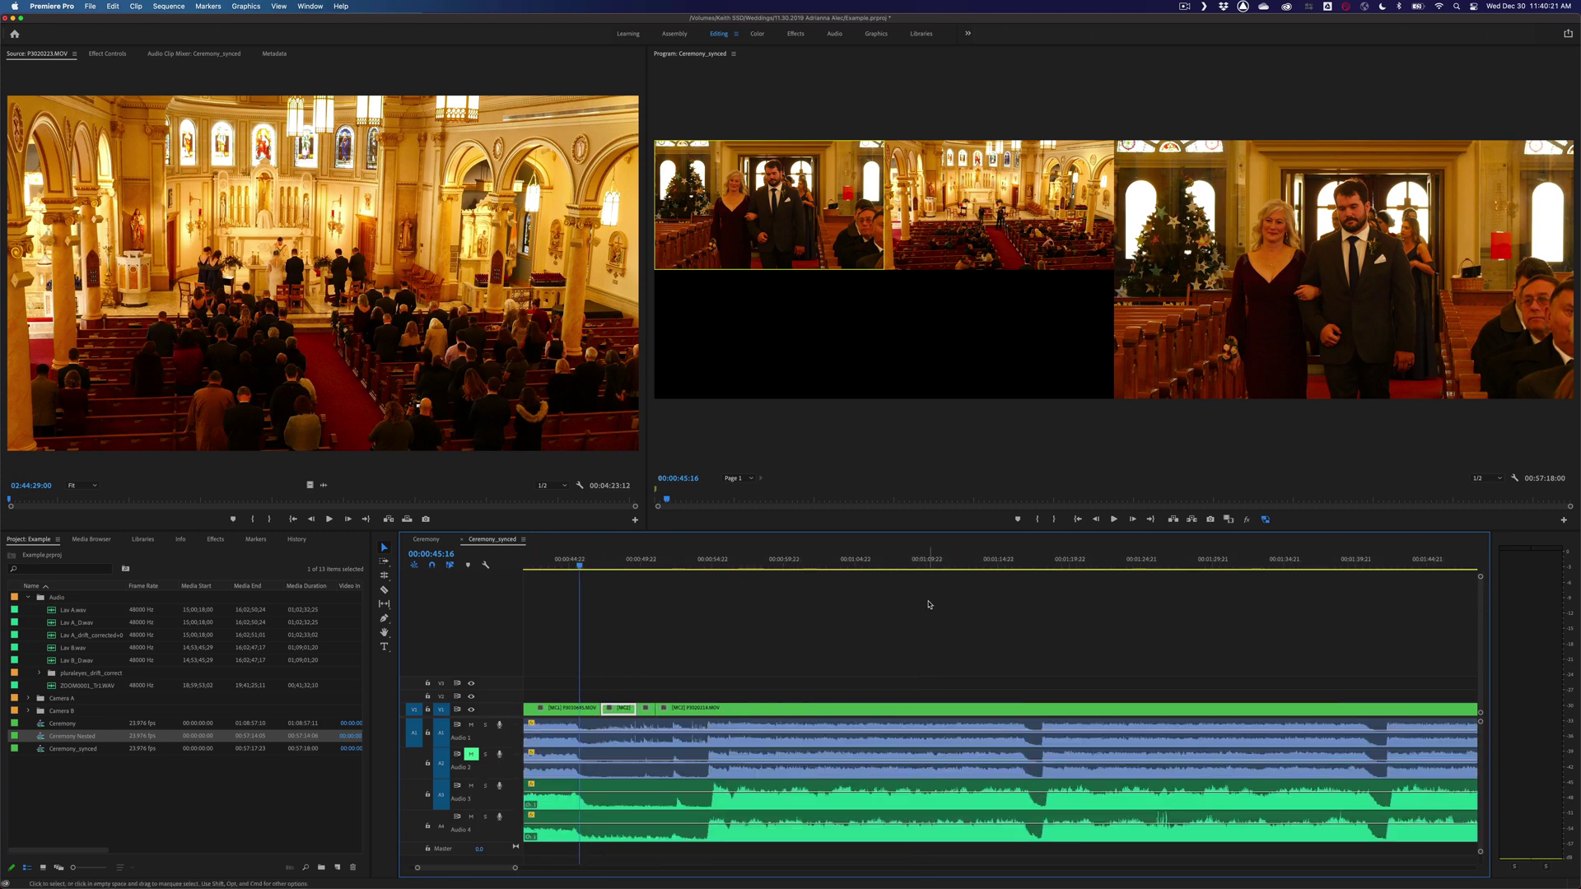
{"action": "scroll", "coordinate": [928, 604], "scroll_direction": "right", "scroll_amount": 2}
{"action": "scroll", "coordinate": [929, 604], "scroll_direction": "right", "scroll_amount": 3}
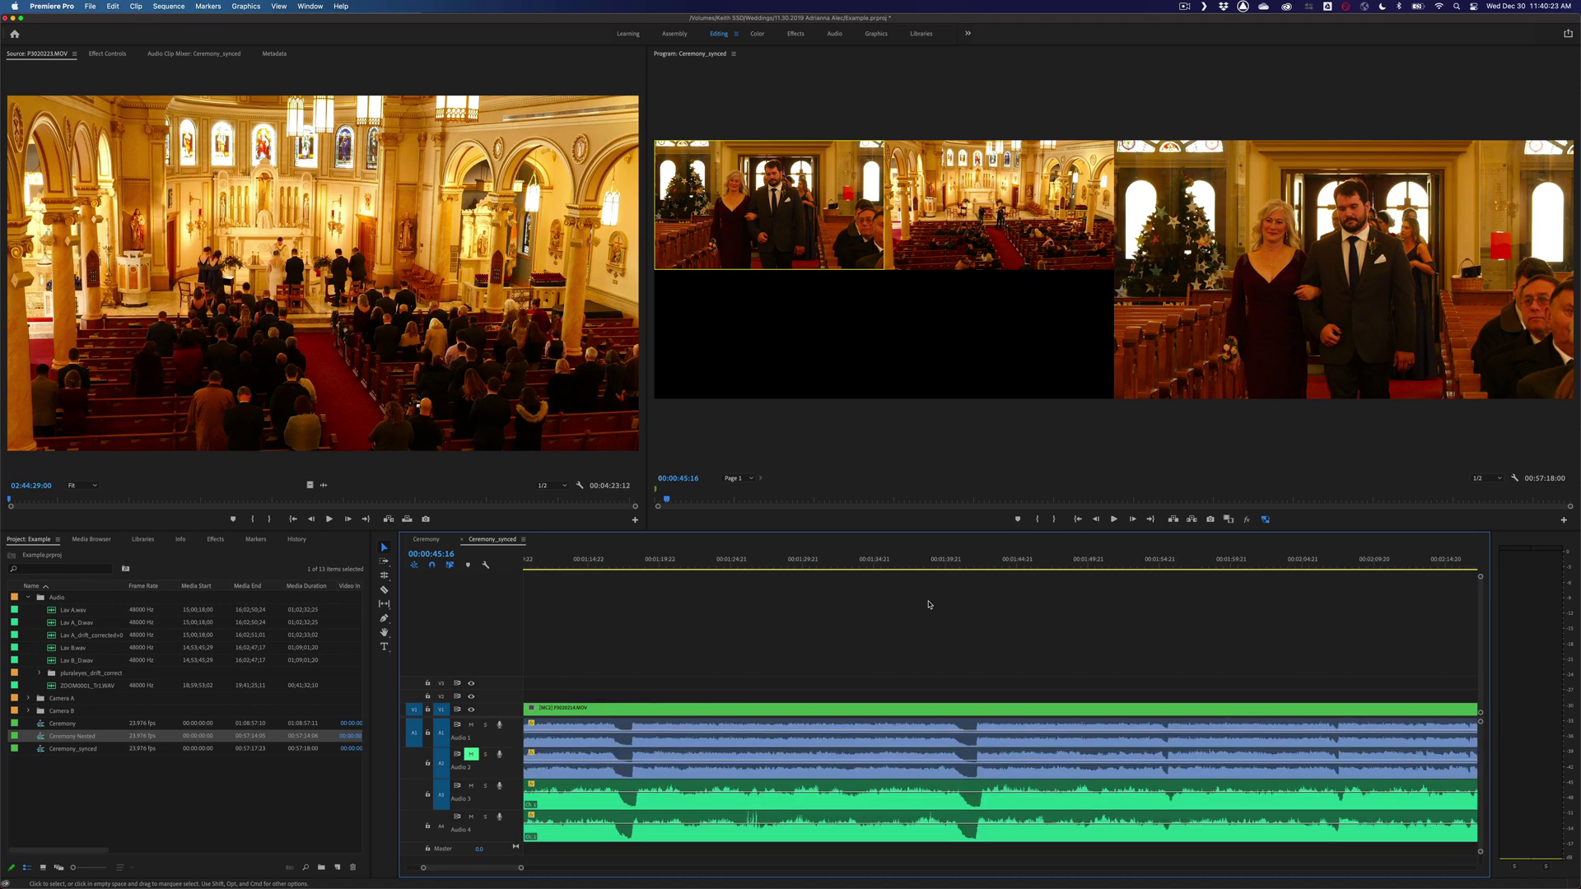
{"action": "scroll", "coordinate": [929, 604], "scroll_direction": "down", "scroll_amount": 5}
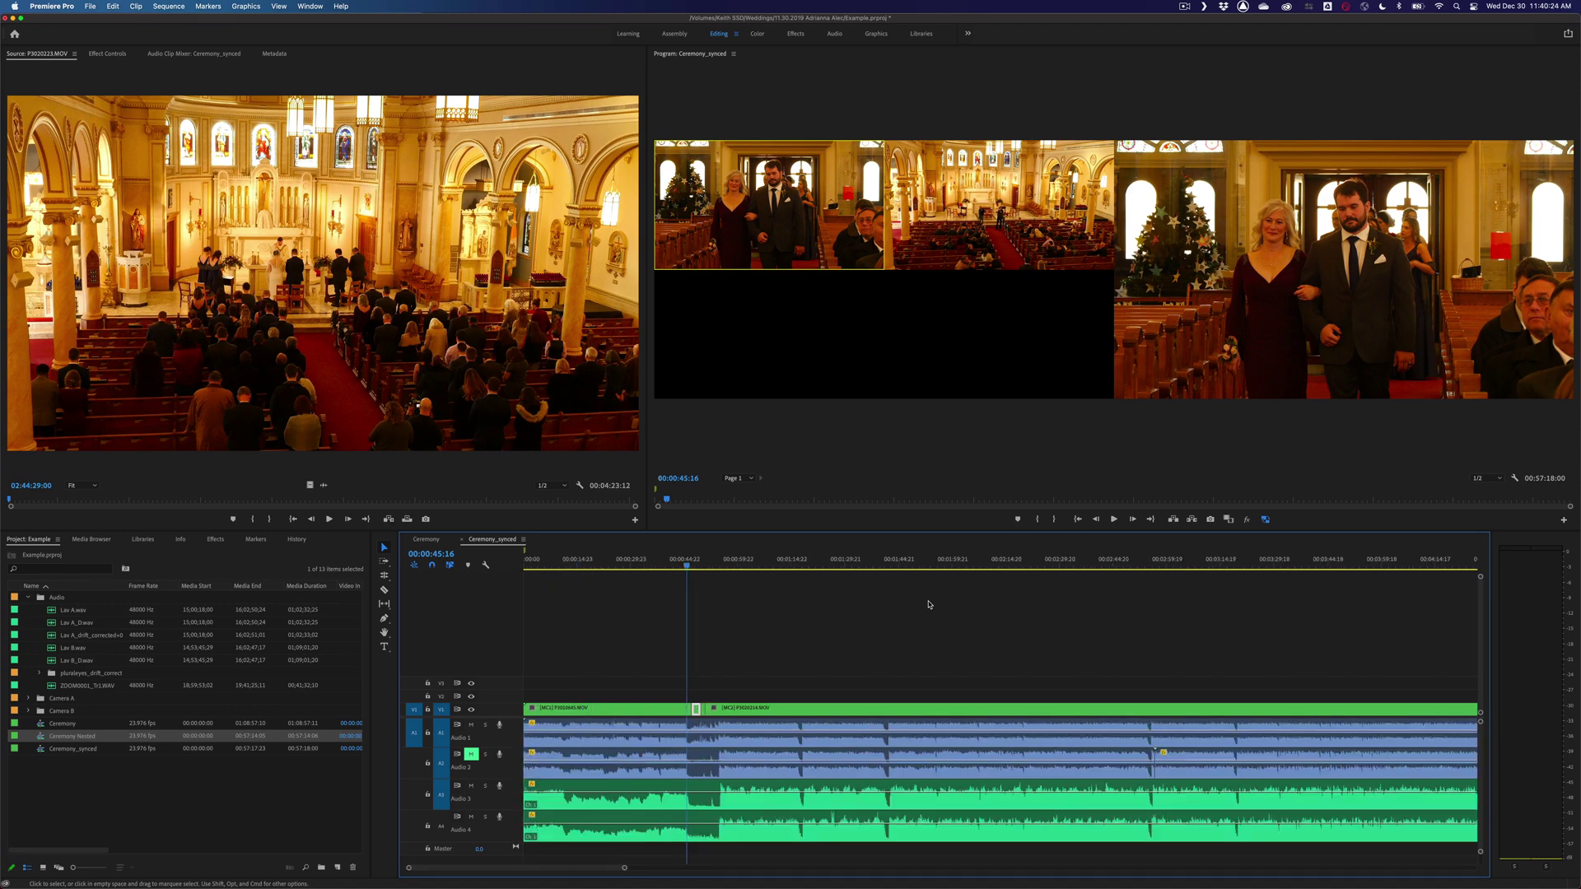
Preview the reading from 00:11:11:10 in Ceremony_synced, then save the project.
{"action": "left_click", "coordinate": [1192, 567]}
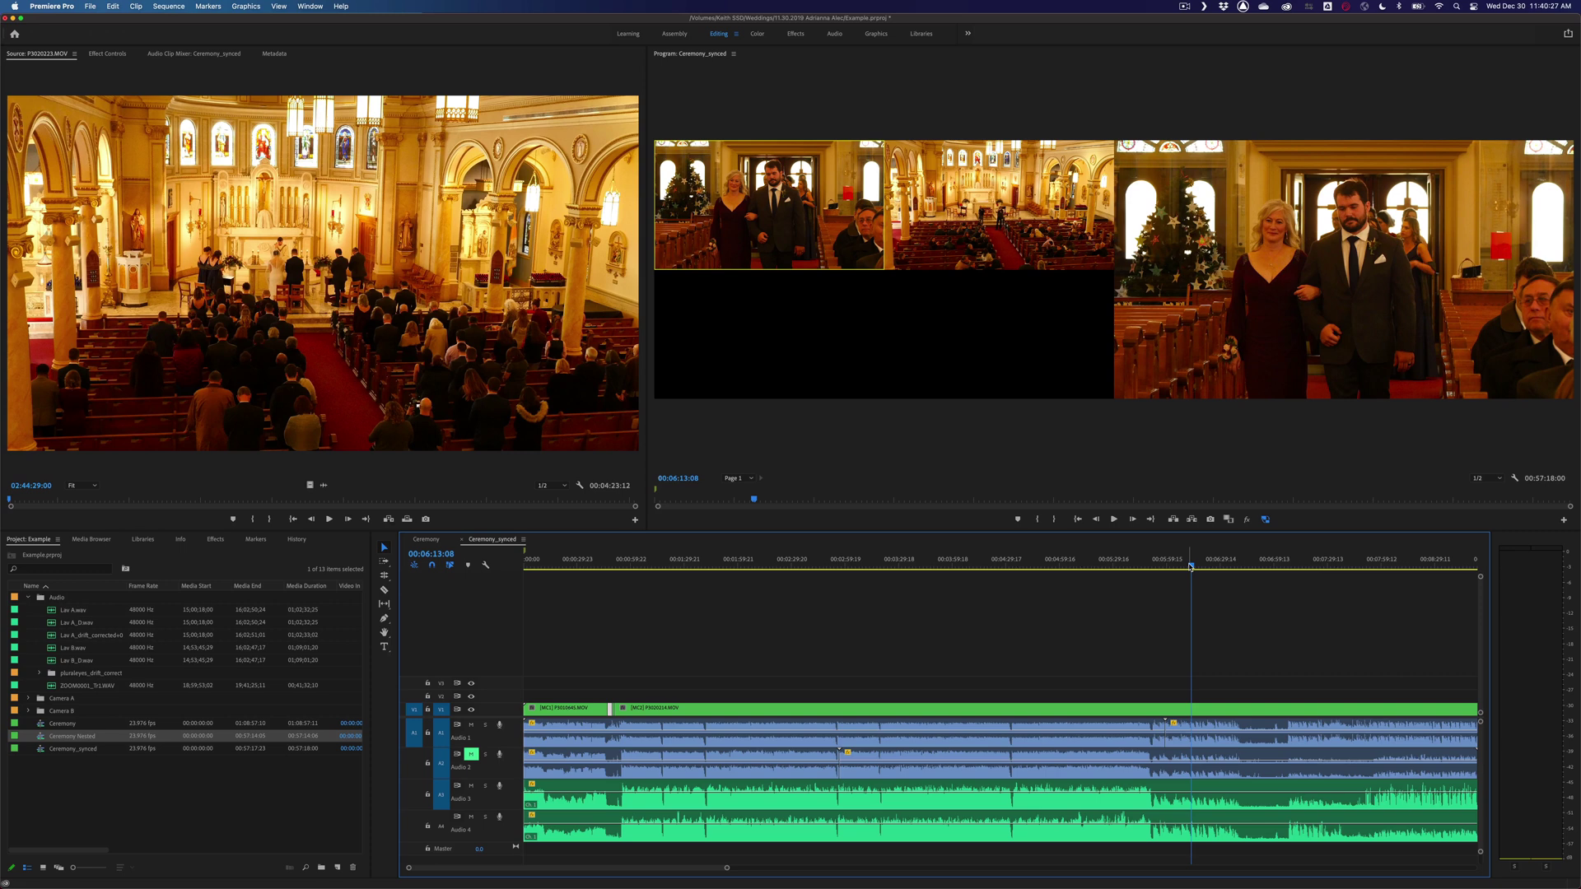
{"action": "left_click", "coordinate": [1263, 565]}
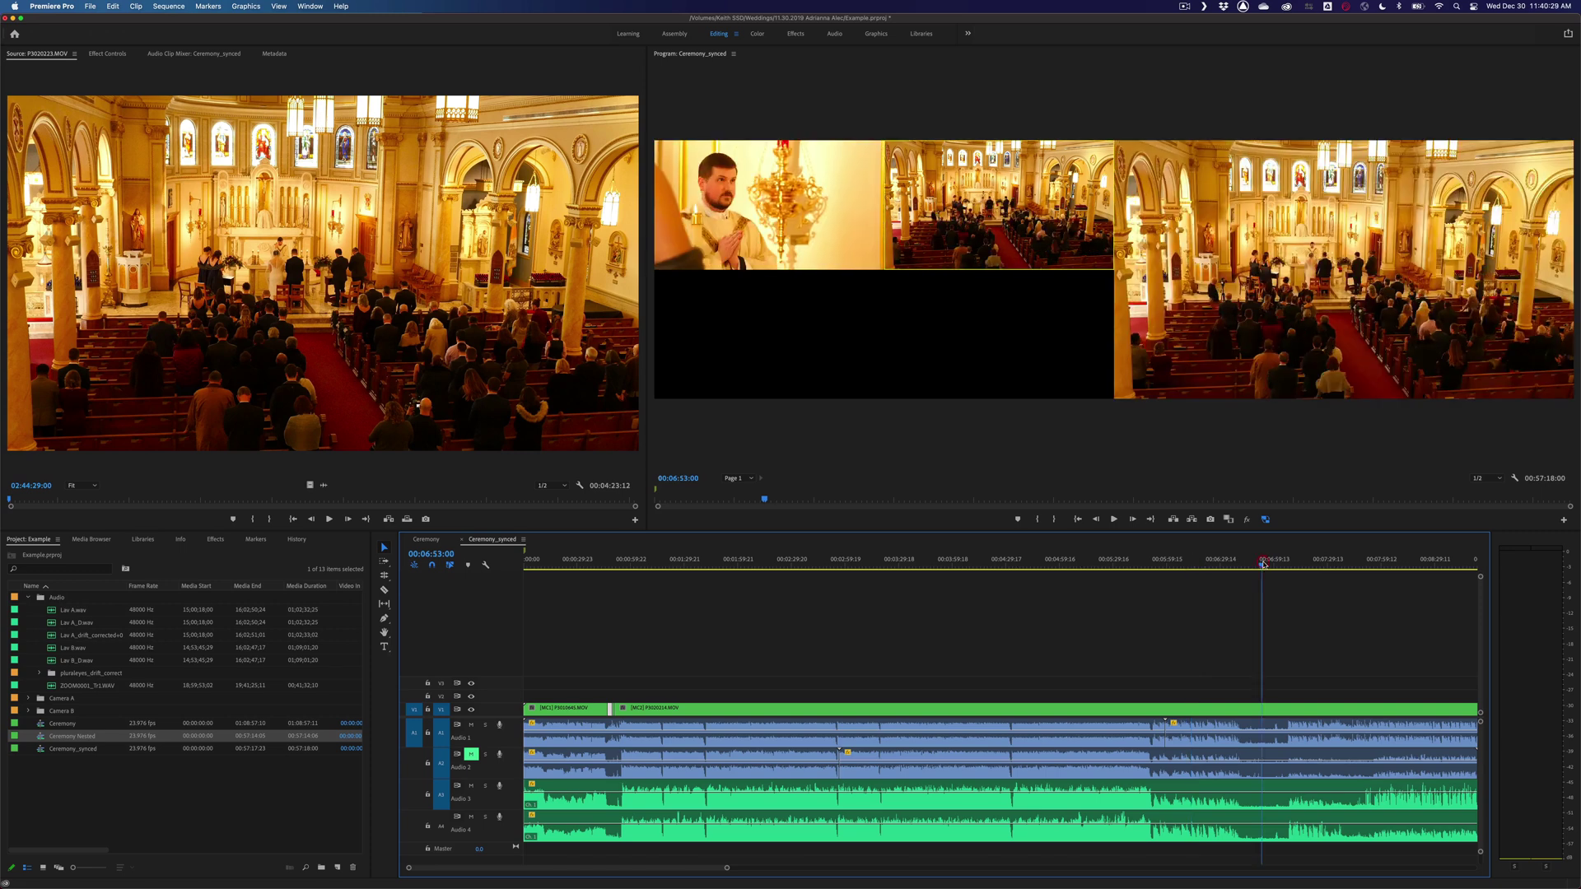
{"action": "scroll", "coordinate": [1264, 565], "scroll_direction": "right", "scroll_amount": 5}
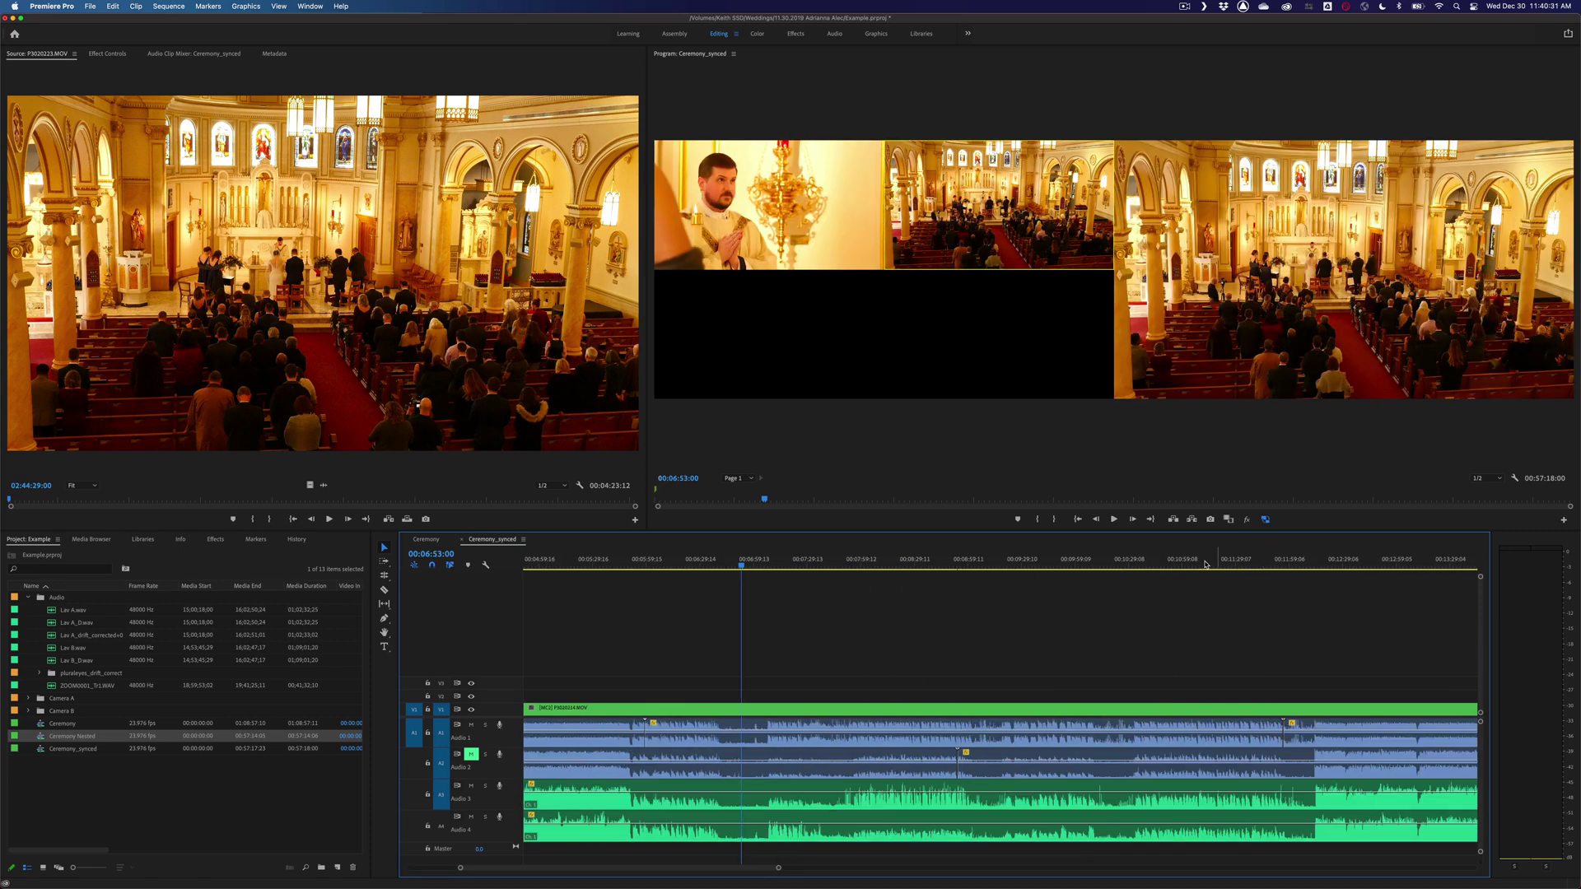
{"action": "left_click", "coordinate": [1204, 564]}
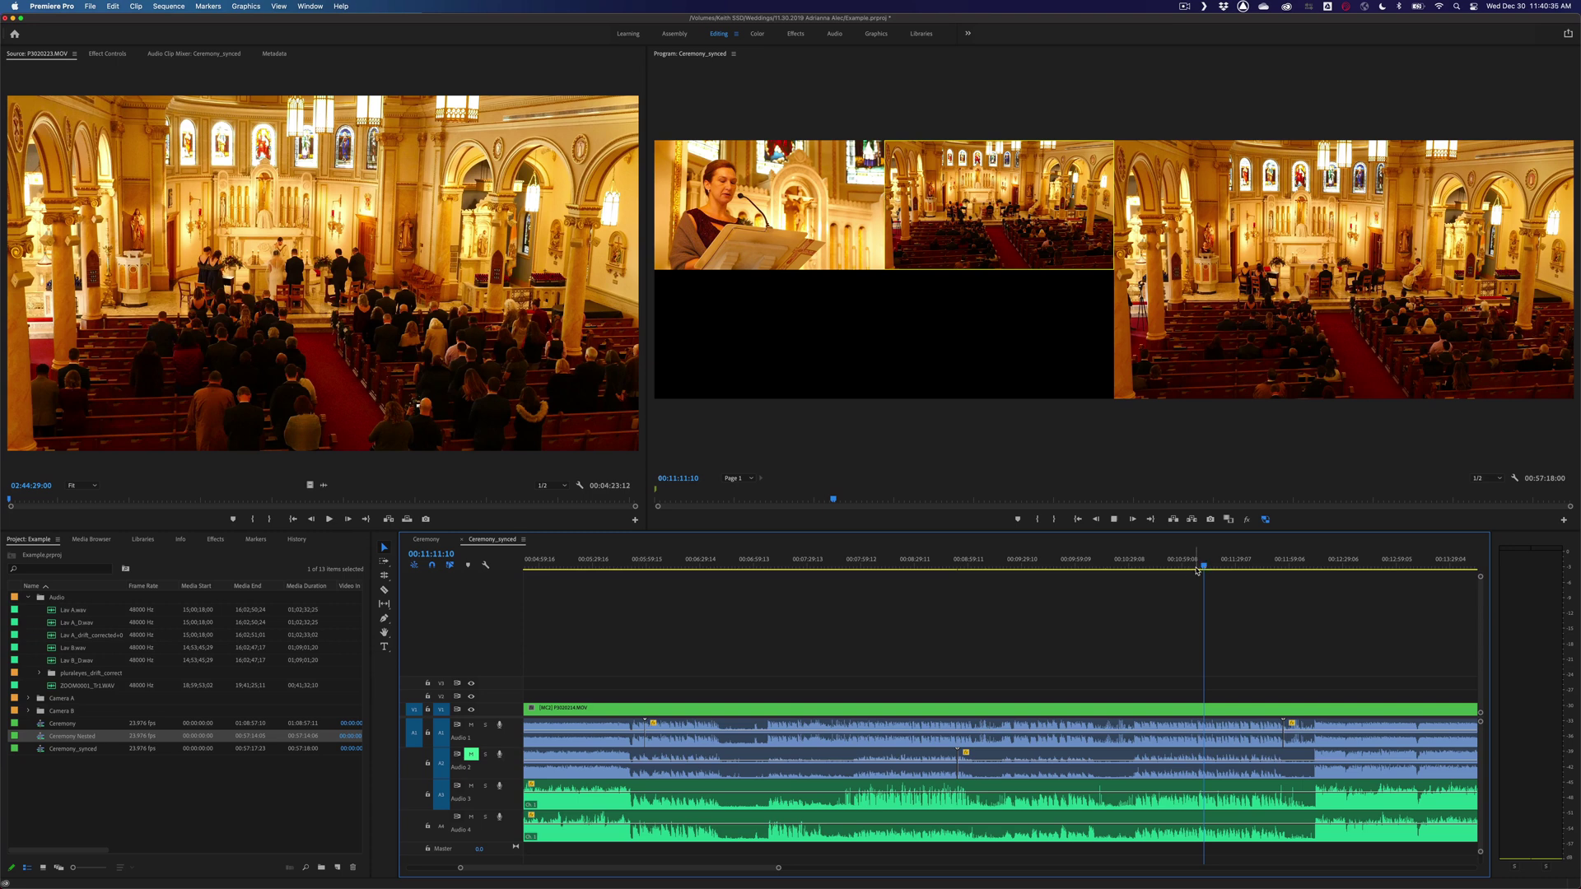
{"action": "key", "text": "space"}
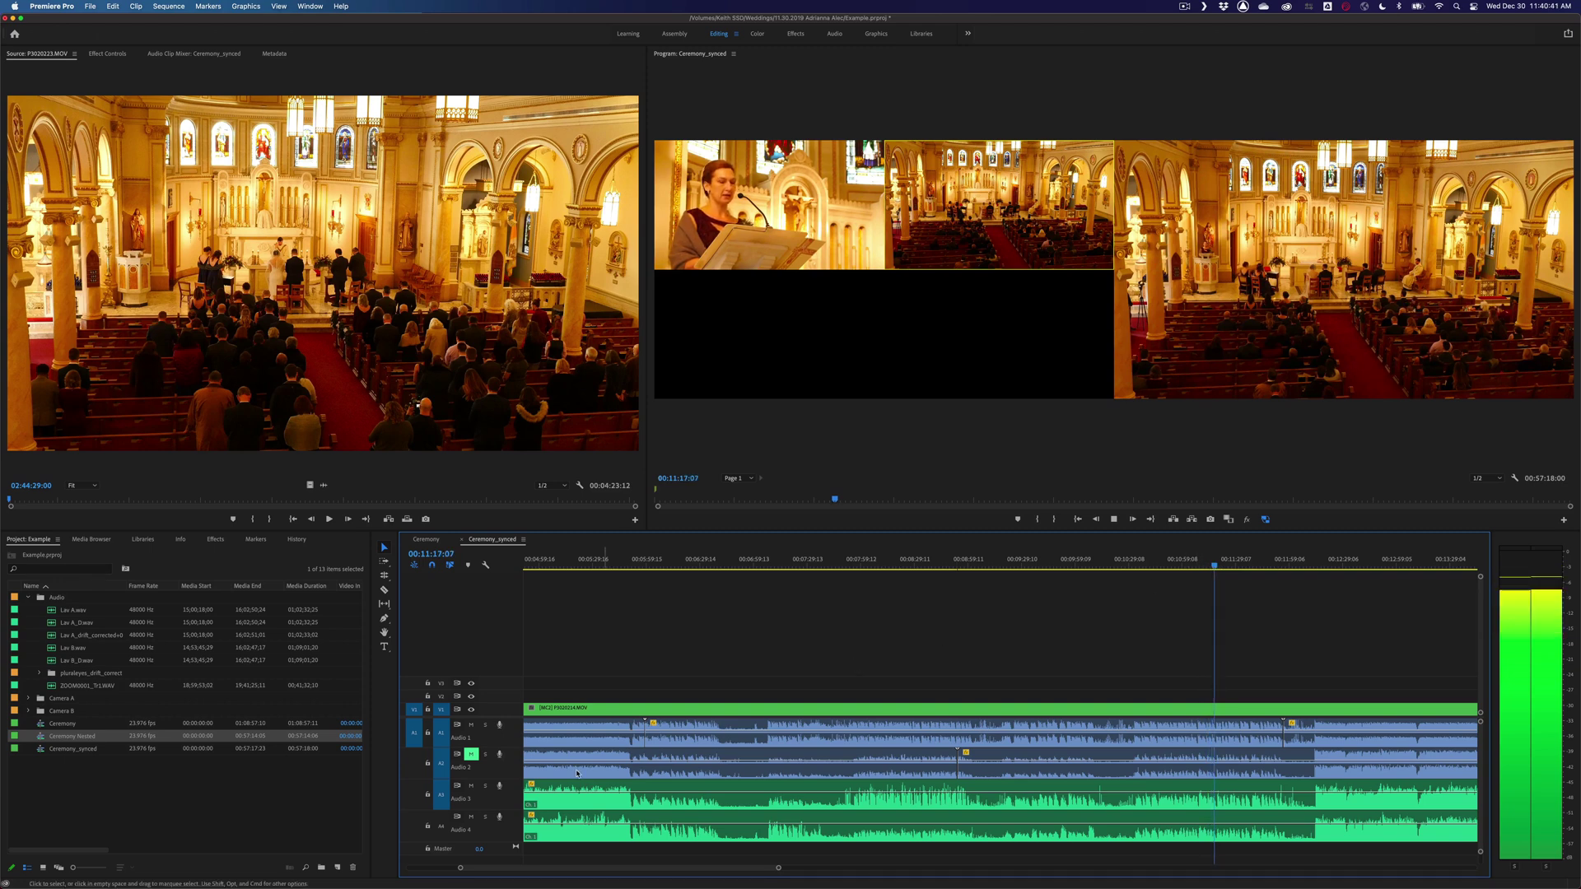
{"action": "key", "text": "space"}
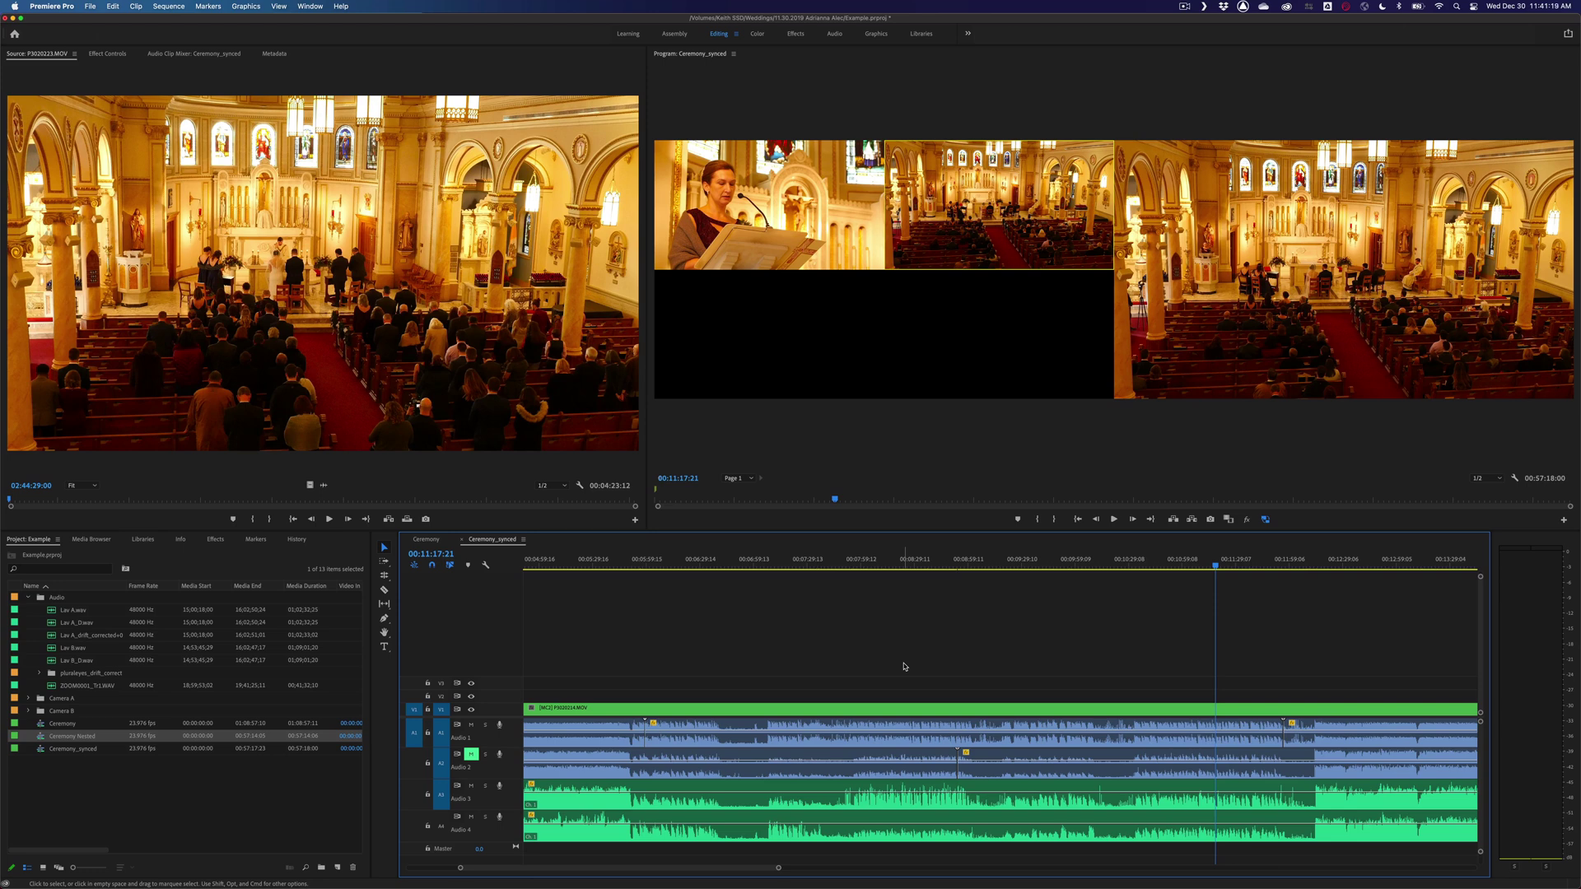
{"action": "key", "text": "cmd+s"}
Zoom the timeline in around 00:08:48 and scrub to 00:08:53:20, where the other angles go black.
{"action": "left_click_drag", "start_coordinate": [960, 567], "coordinate": [950, 563]}
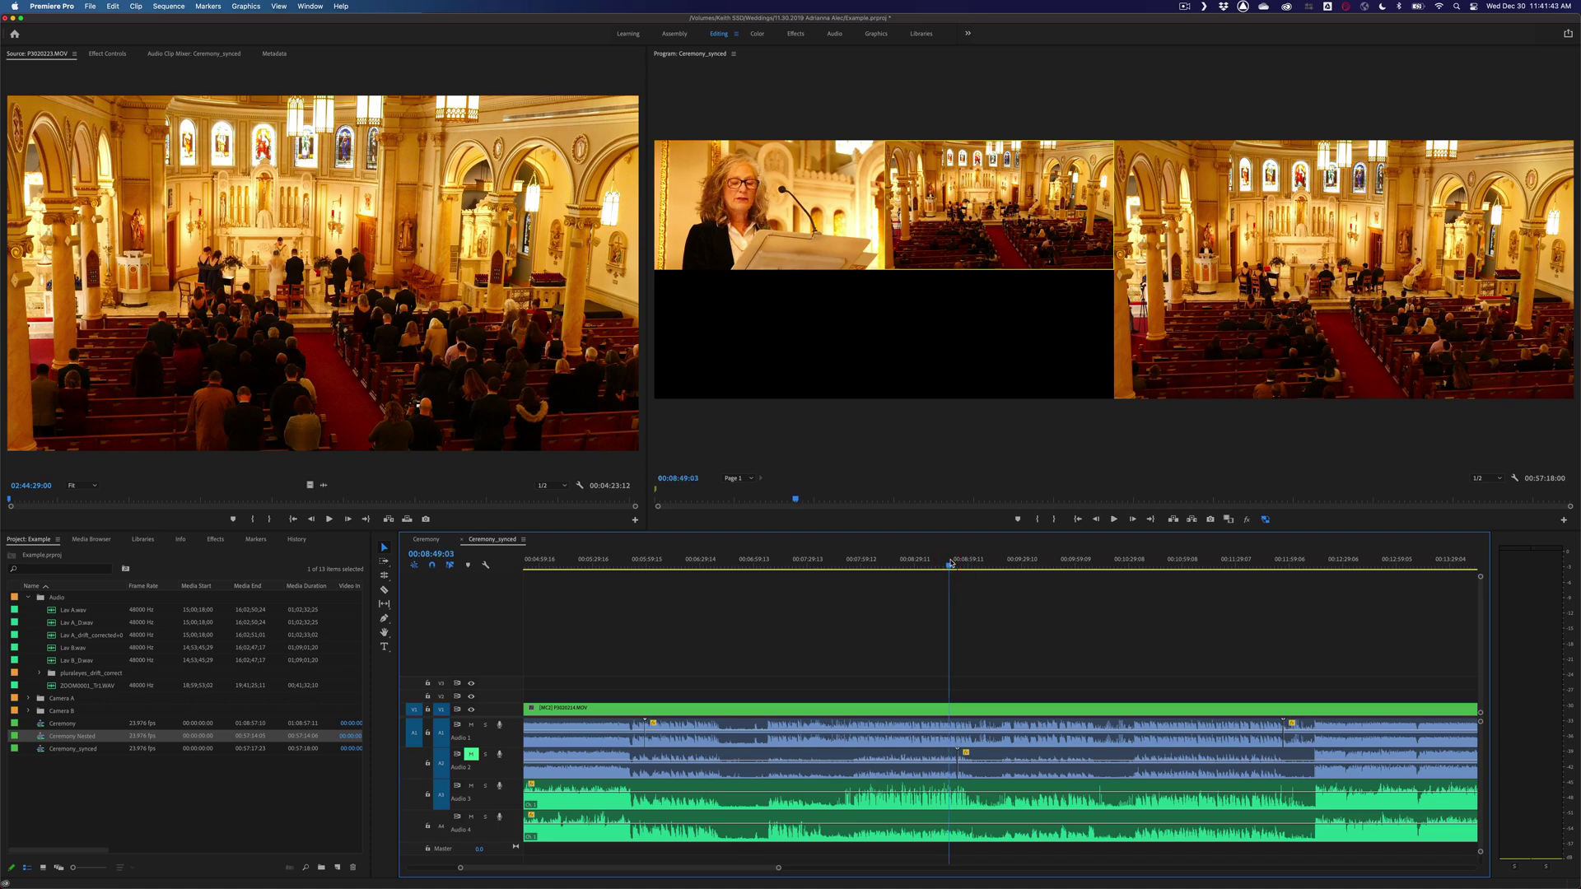
{"action": "key", "text": "="}
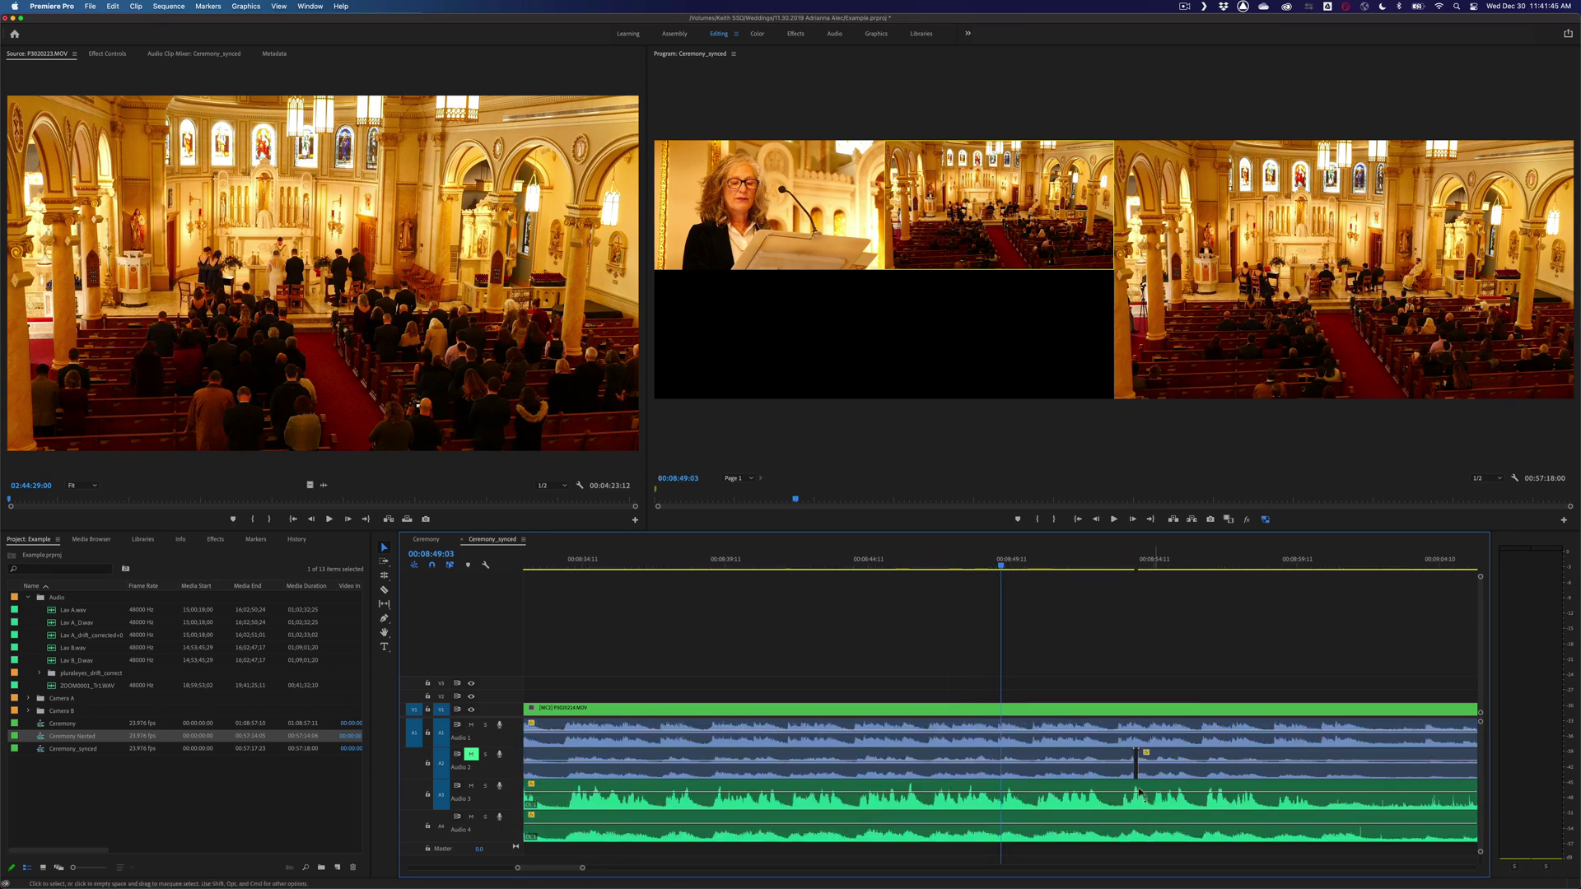
{"action": "left_click", "coordinate": [1123, 568]}
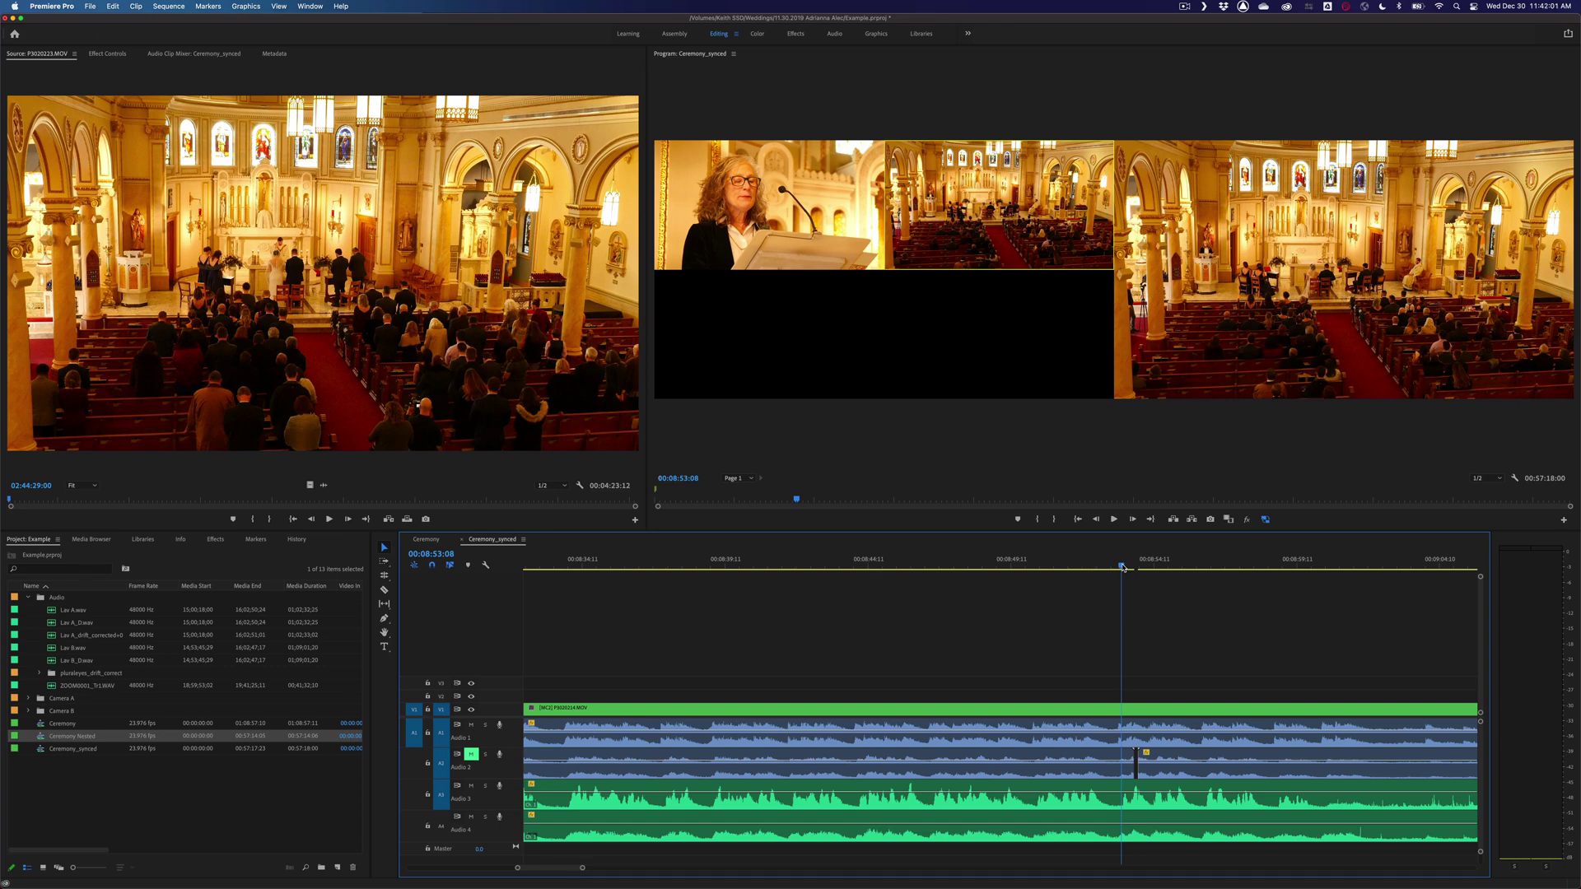
{"action": "left_click_drag", "start_coordinate": [1122, 567], "coordinate": [1137, 565]}
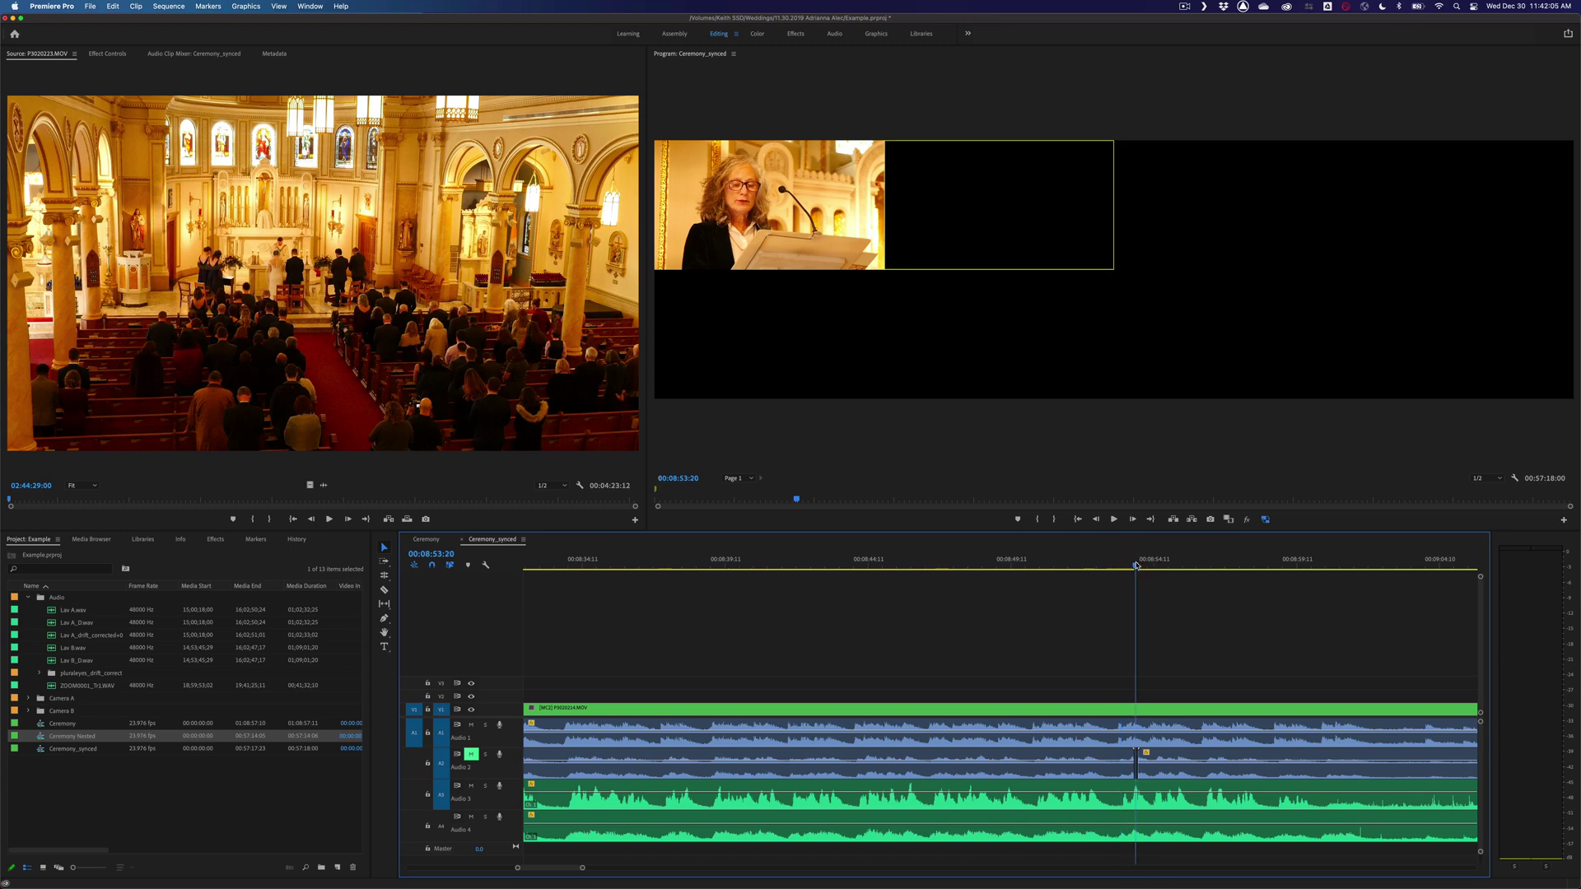
Mute Audio 1, 3 and 4 and zoom out to fit the whole Ceremony_synced sequence.
{"action": "scroll", "coordinate": [823, 741], "scroll_direction": "left", "scroll_amount": 10}
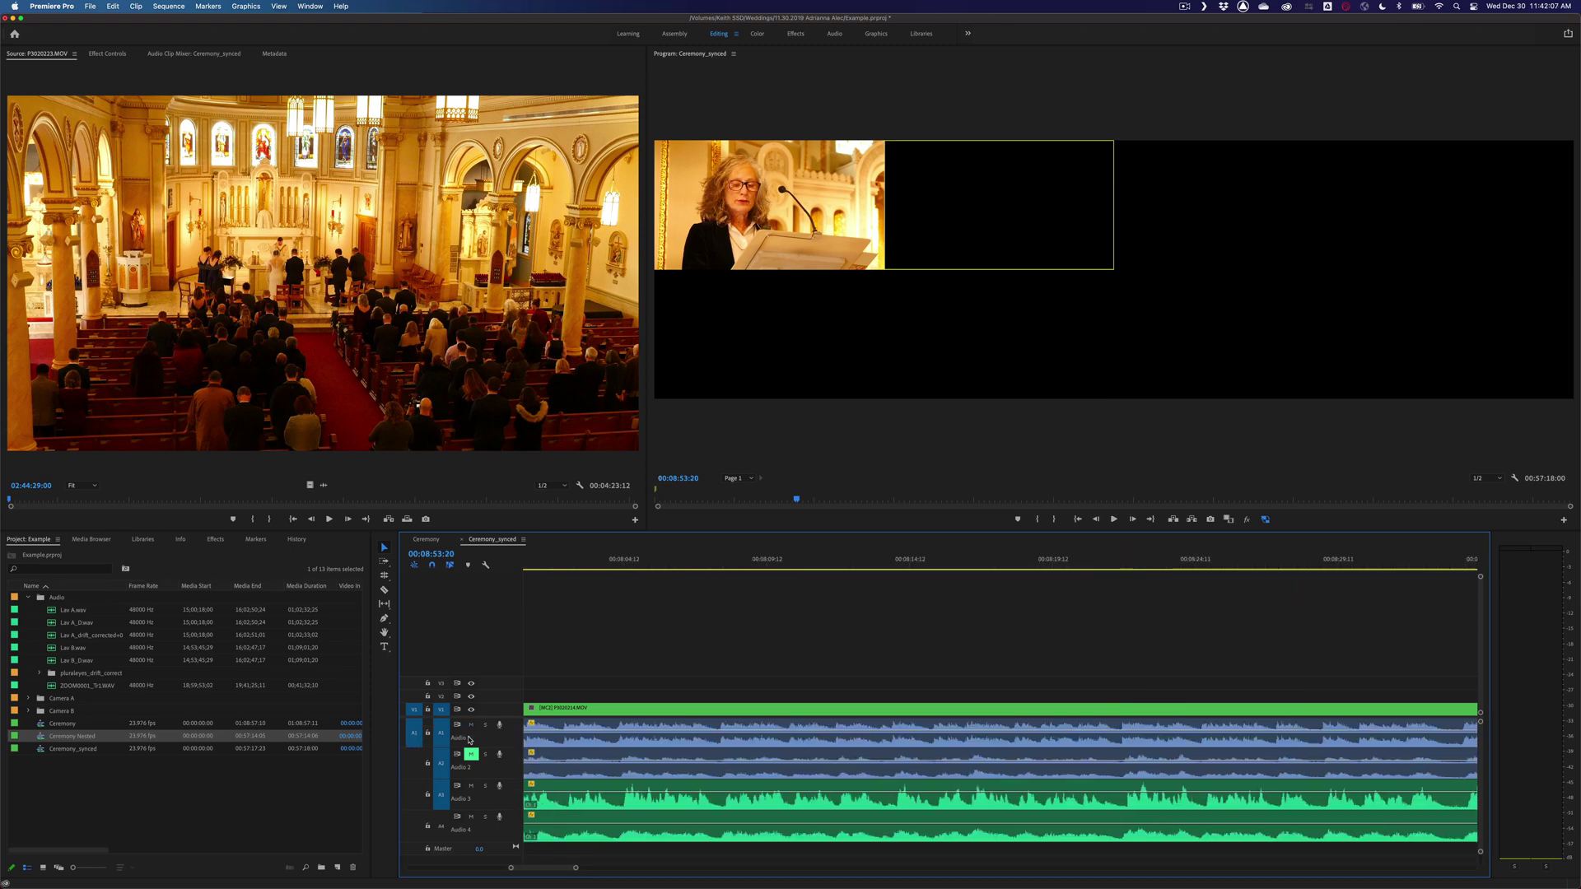
{"action": "left_click", "coordinate": [471, 724]}
{"action": "left_click", "coordinate": [472, 786]}
{"action": "left_click", "coordinate": [472, 817]}
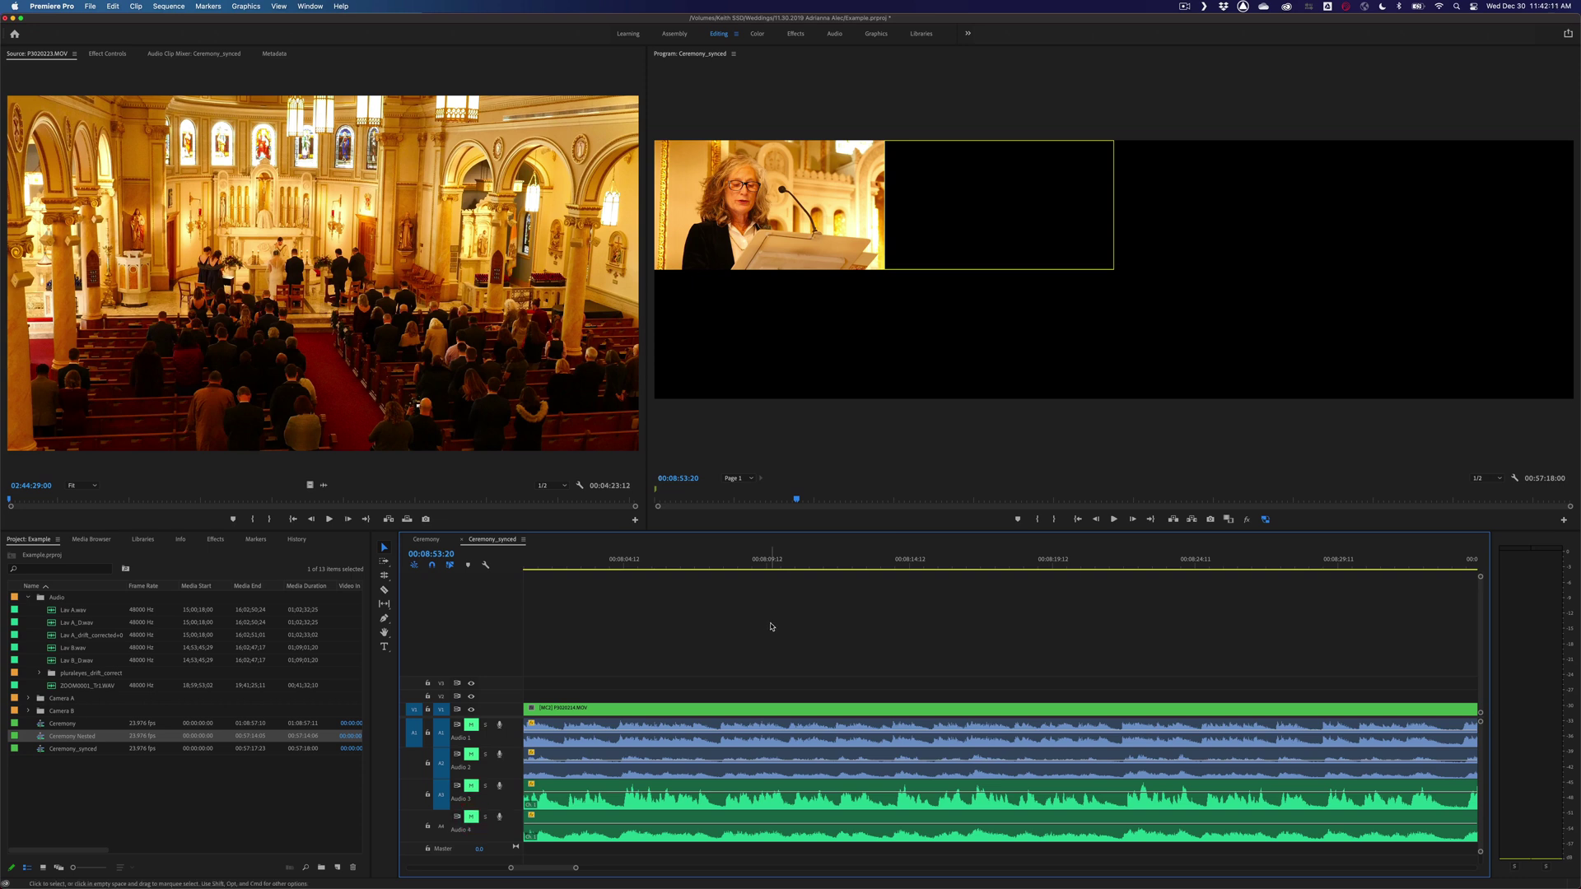
{"action": "key", "text": "minus"}
{"action": "key", "text": "minus"}
{"action": "key", "text": "minus"}
{"action": "key", "text": "minus"}
{"action": "key", "text": "minus"}
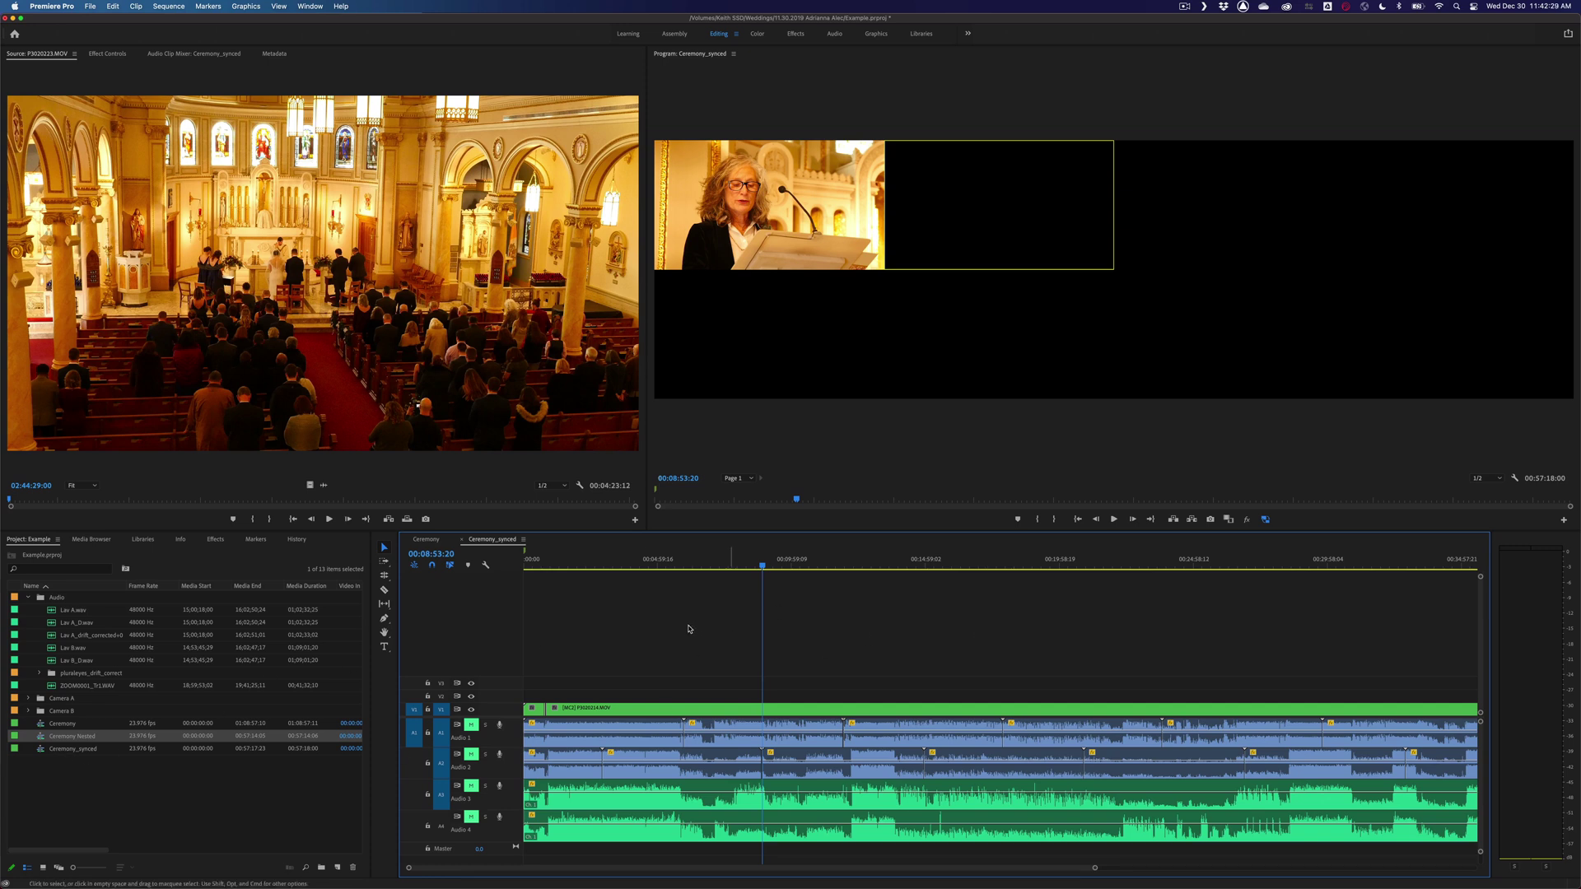
Open Ceremony Nested, check it at 00:01:02:04, then return to the Ceremony_synced timeline.
{"action": "double_click", "coordinate": [42, 738]}
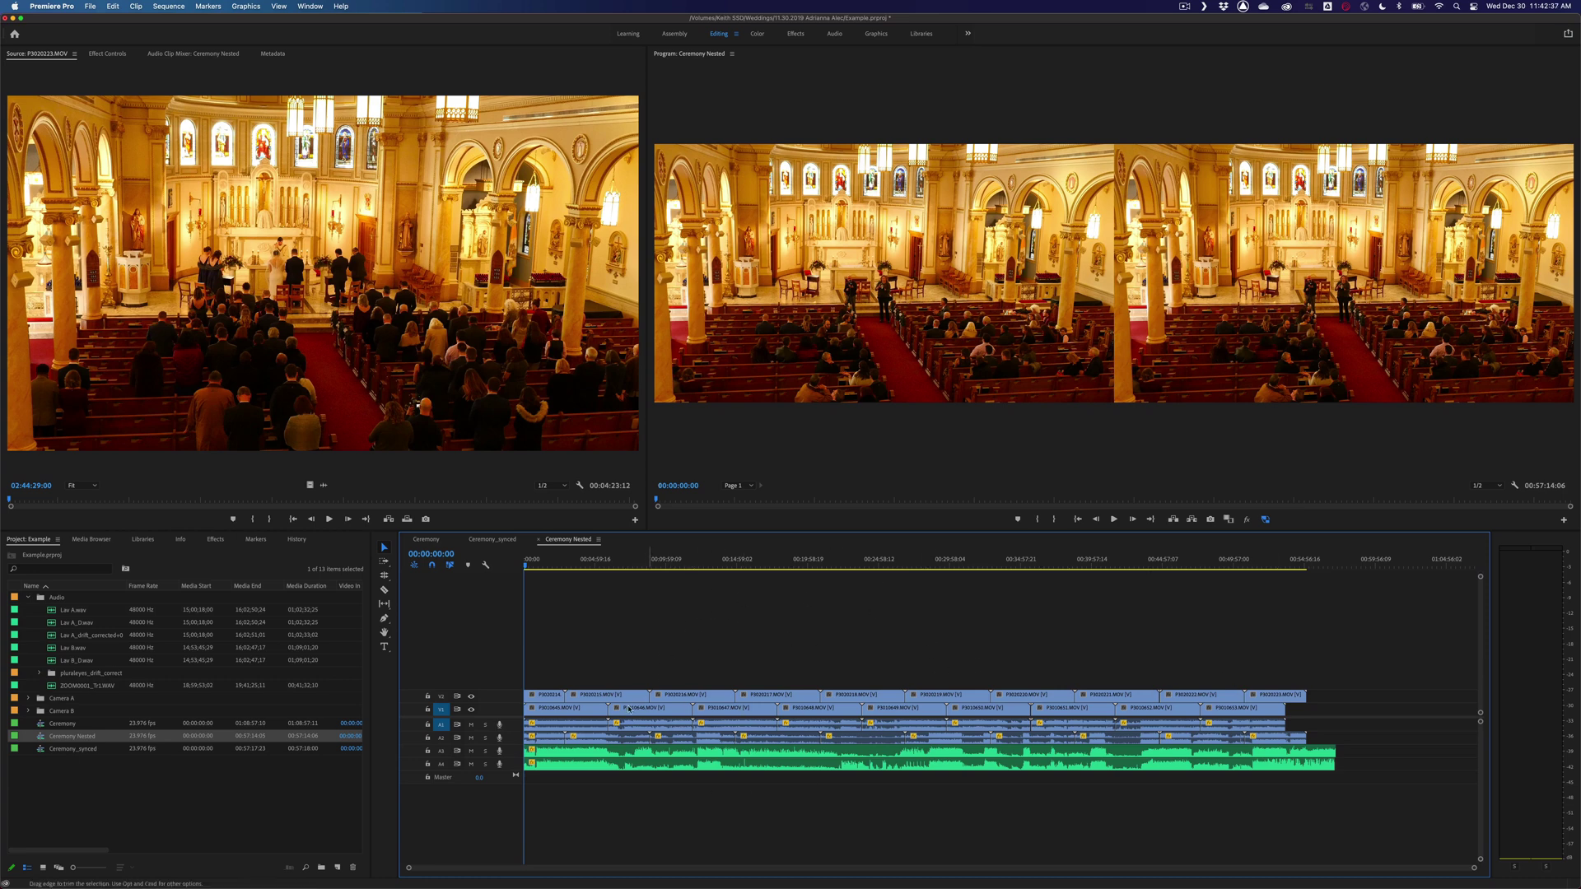
{"action": "left_click", "coordinate": [538, 566]}
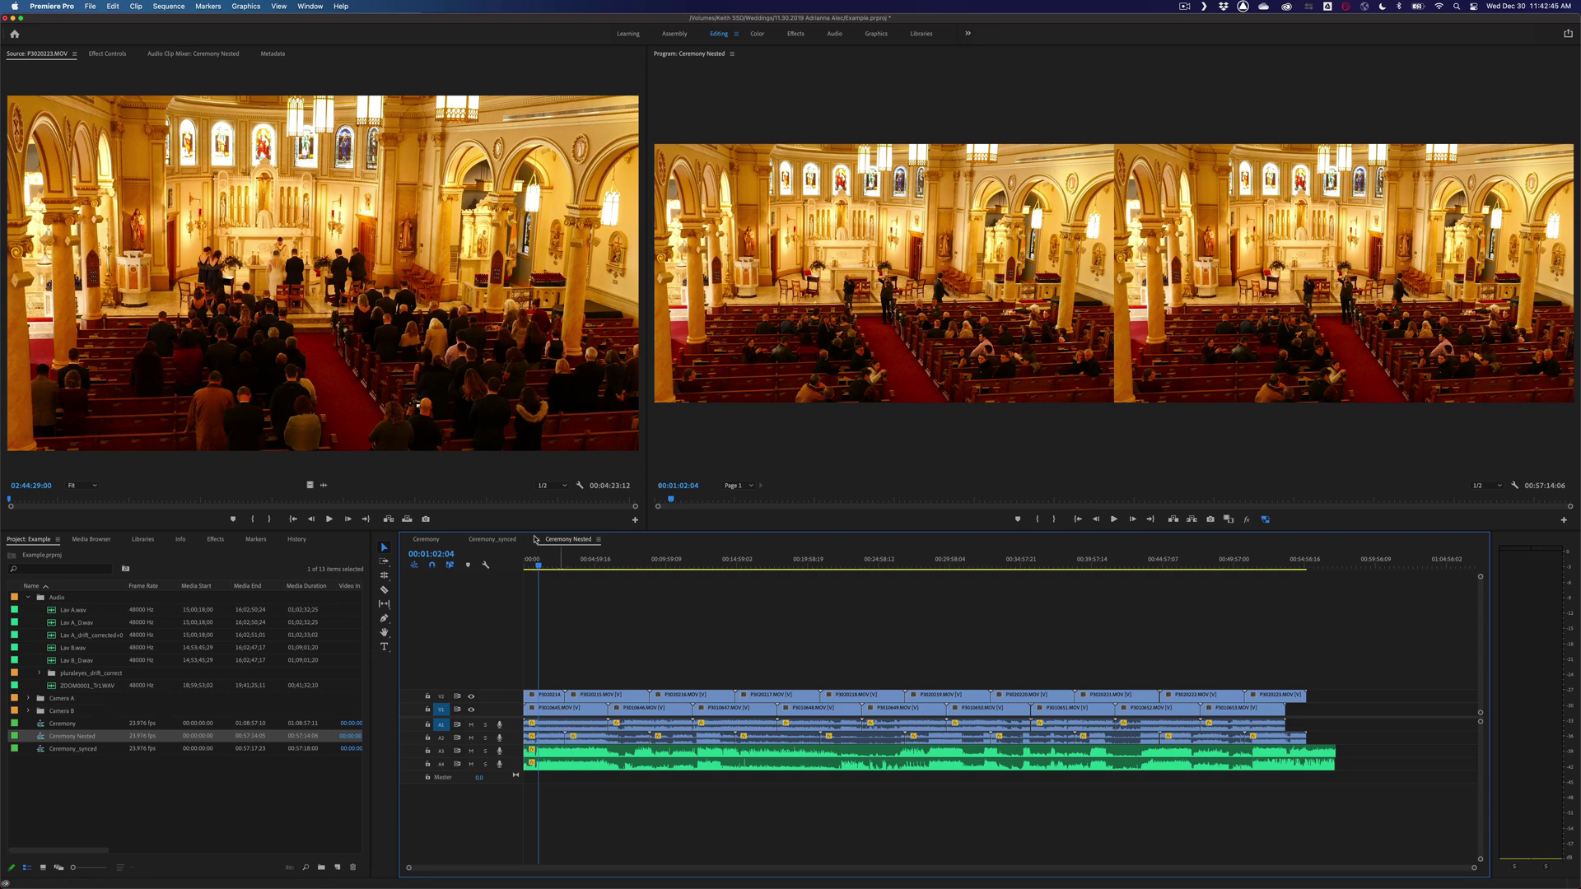
{"action": "left_click", "coordinate": [502, 541]}
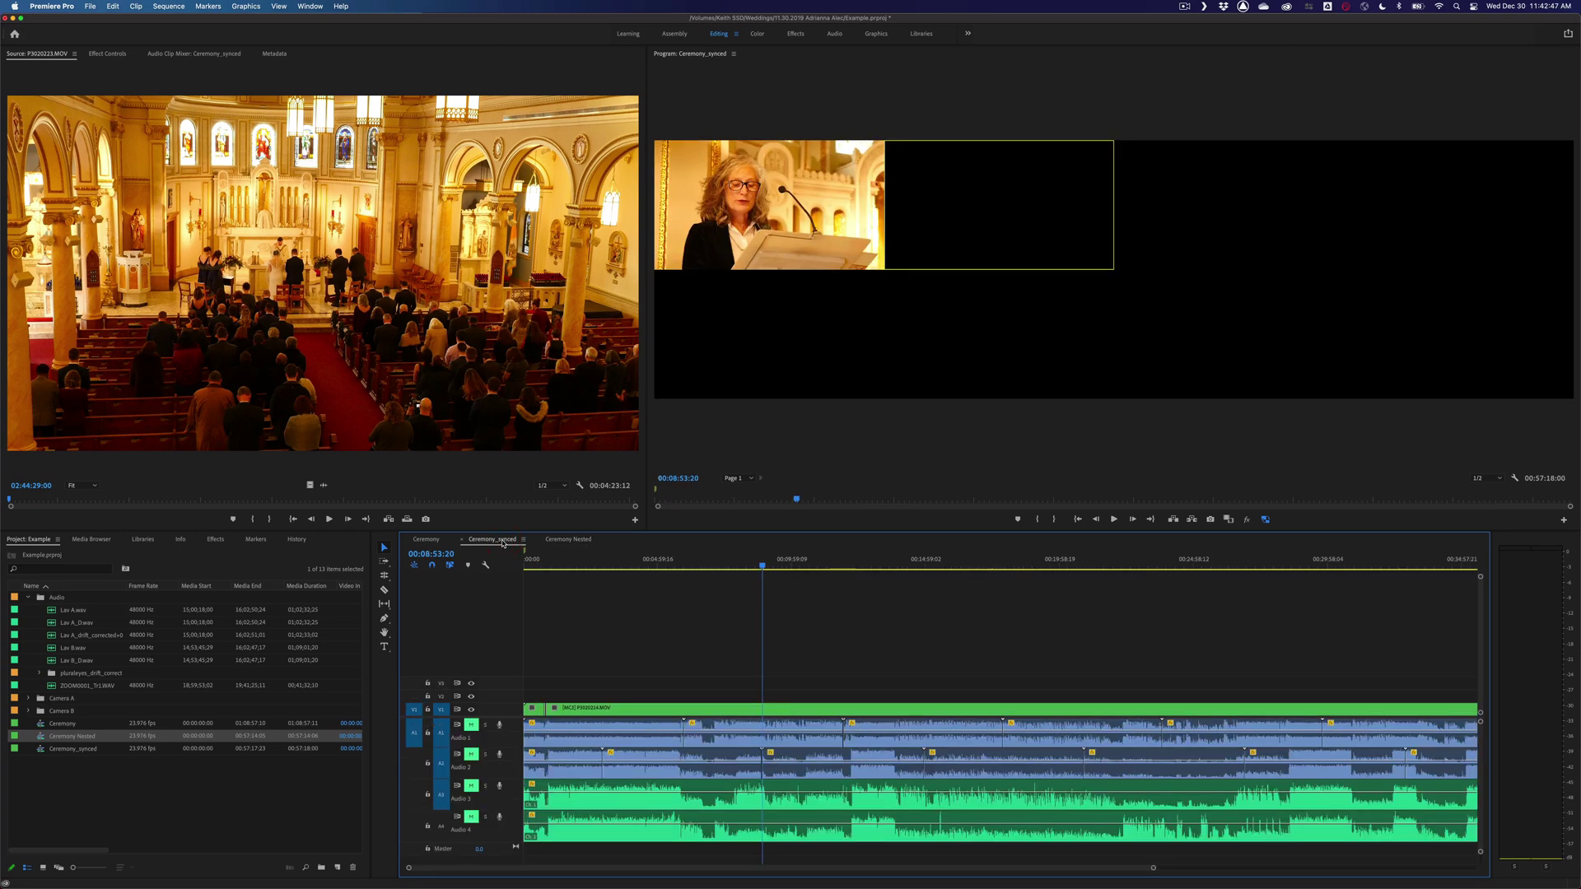